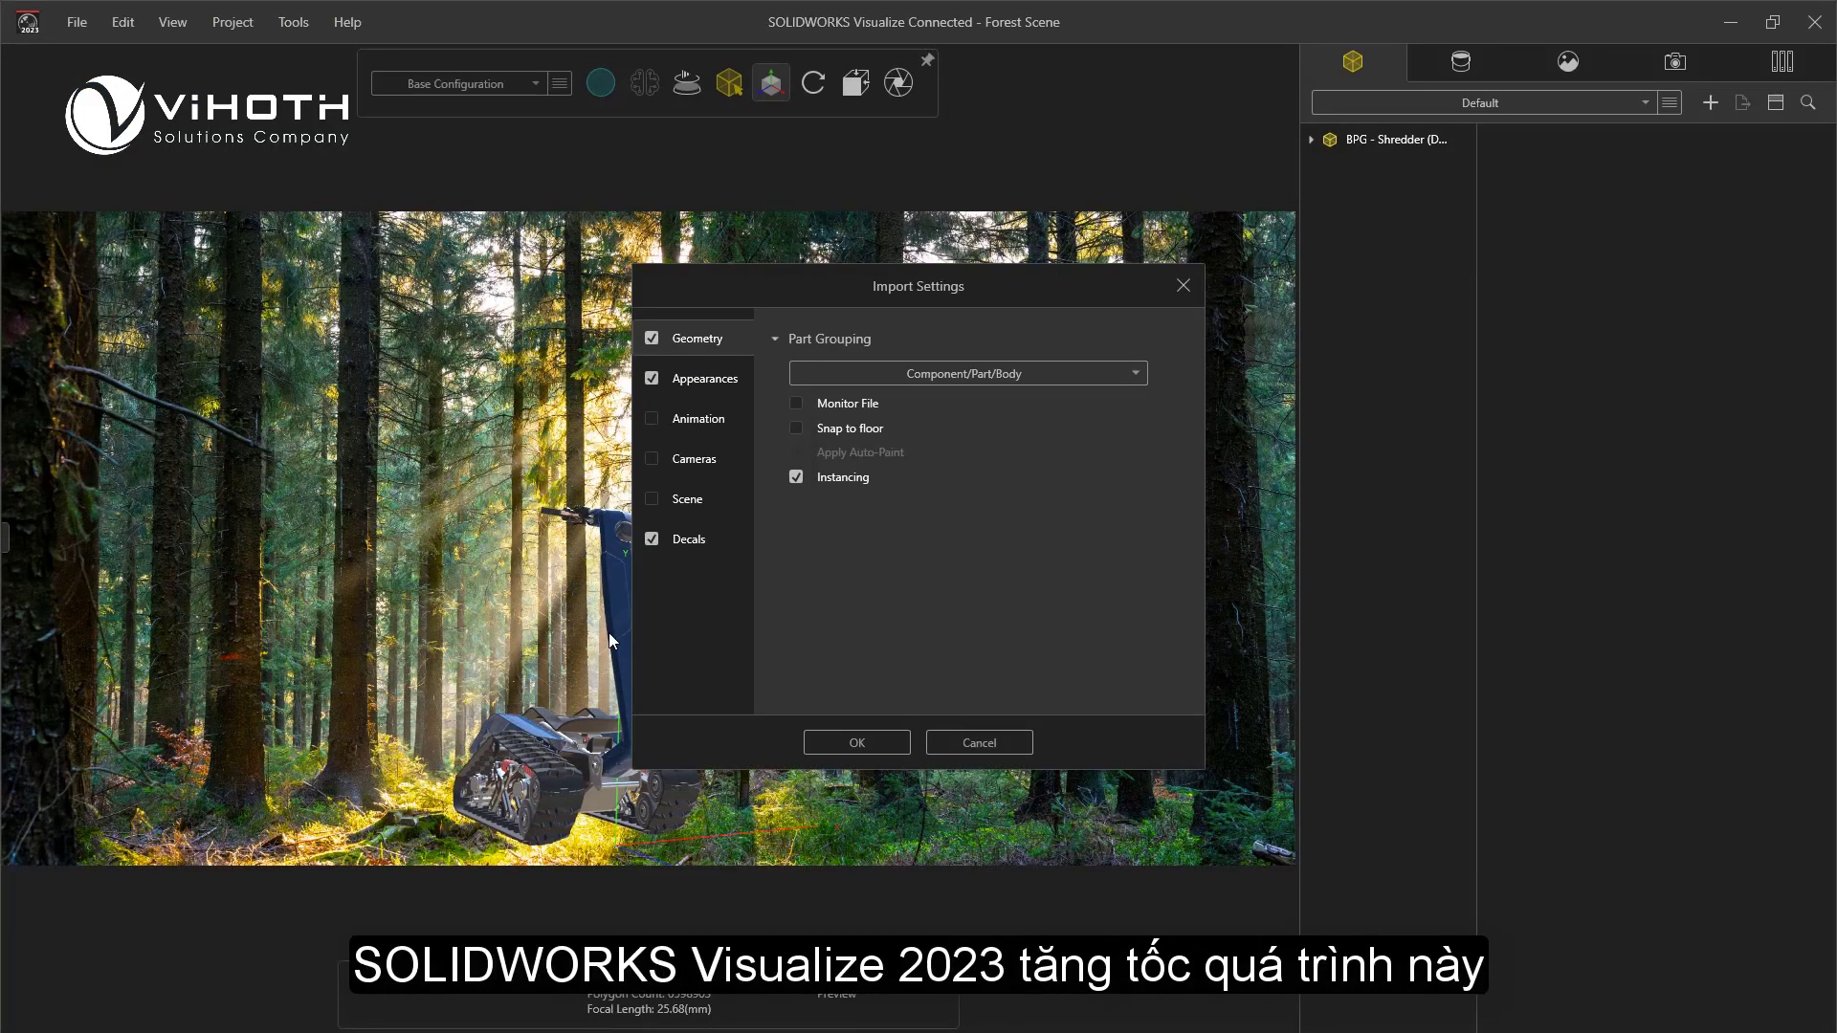
Import the BPG - Shredder model with Component/Part/Body part grouping and move it to the right, behind the first shredder
{"action": "left_click", "coordinate": [1124, 380]}
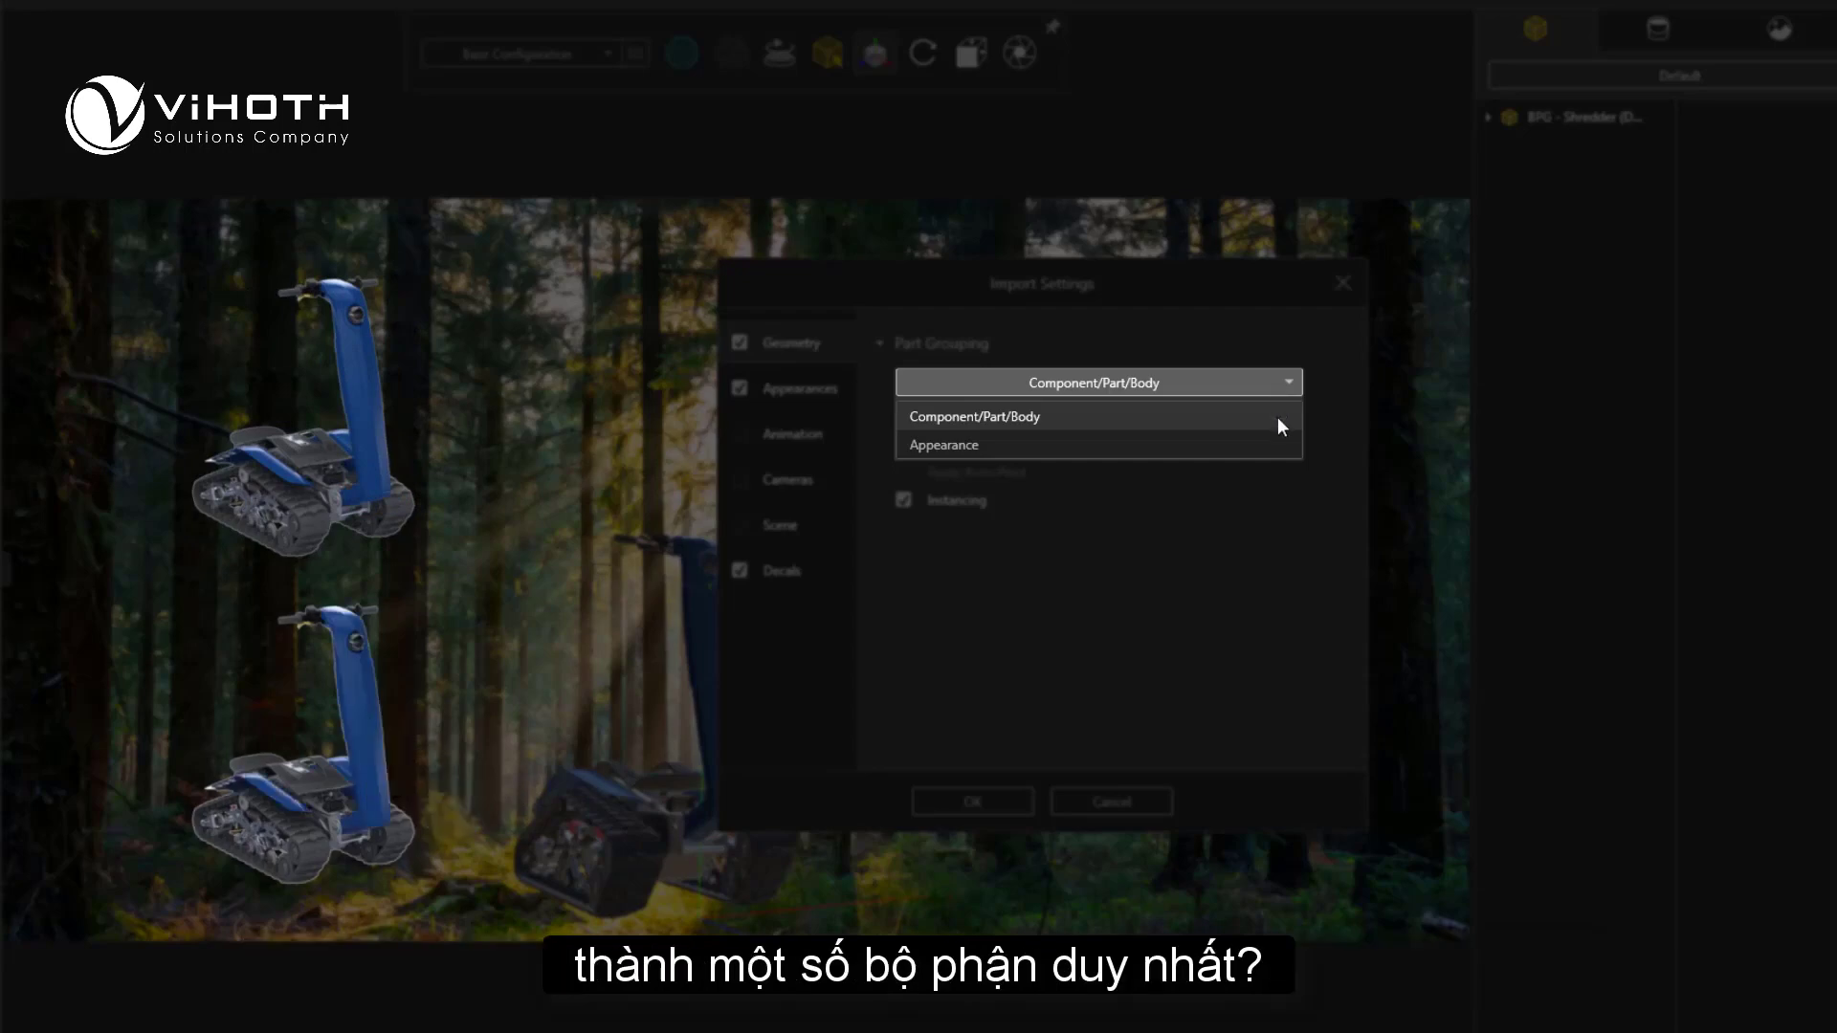
{"action": "left_click", "coordinate": [1278, 417]}
{"action": "left_click", "coordinate": [1011, 811]}
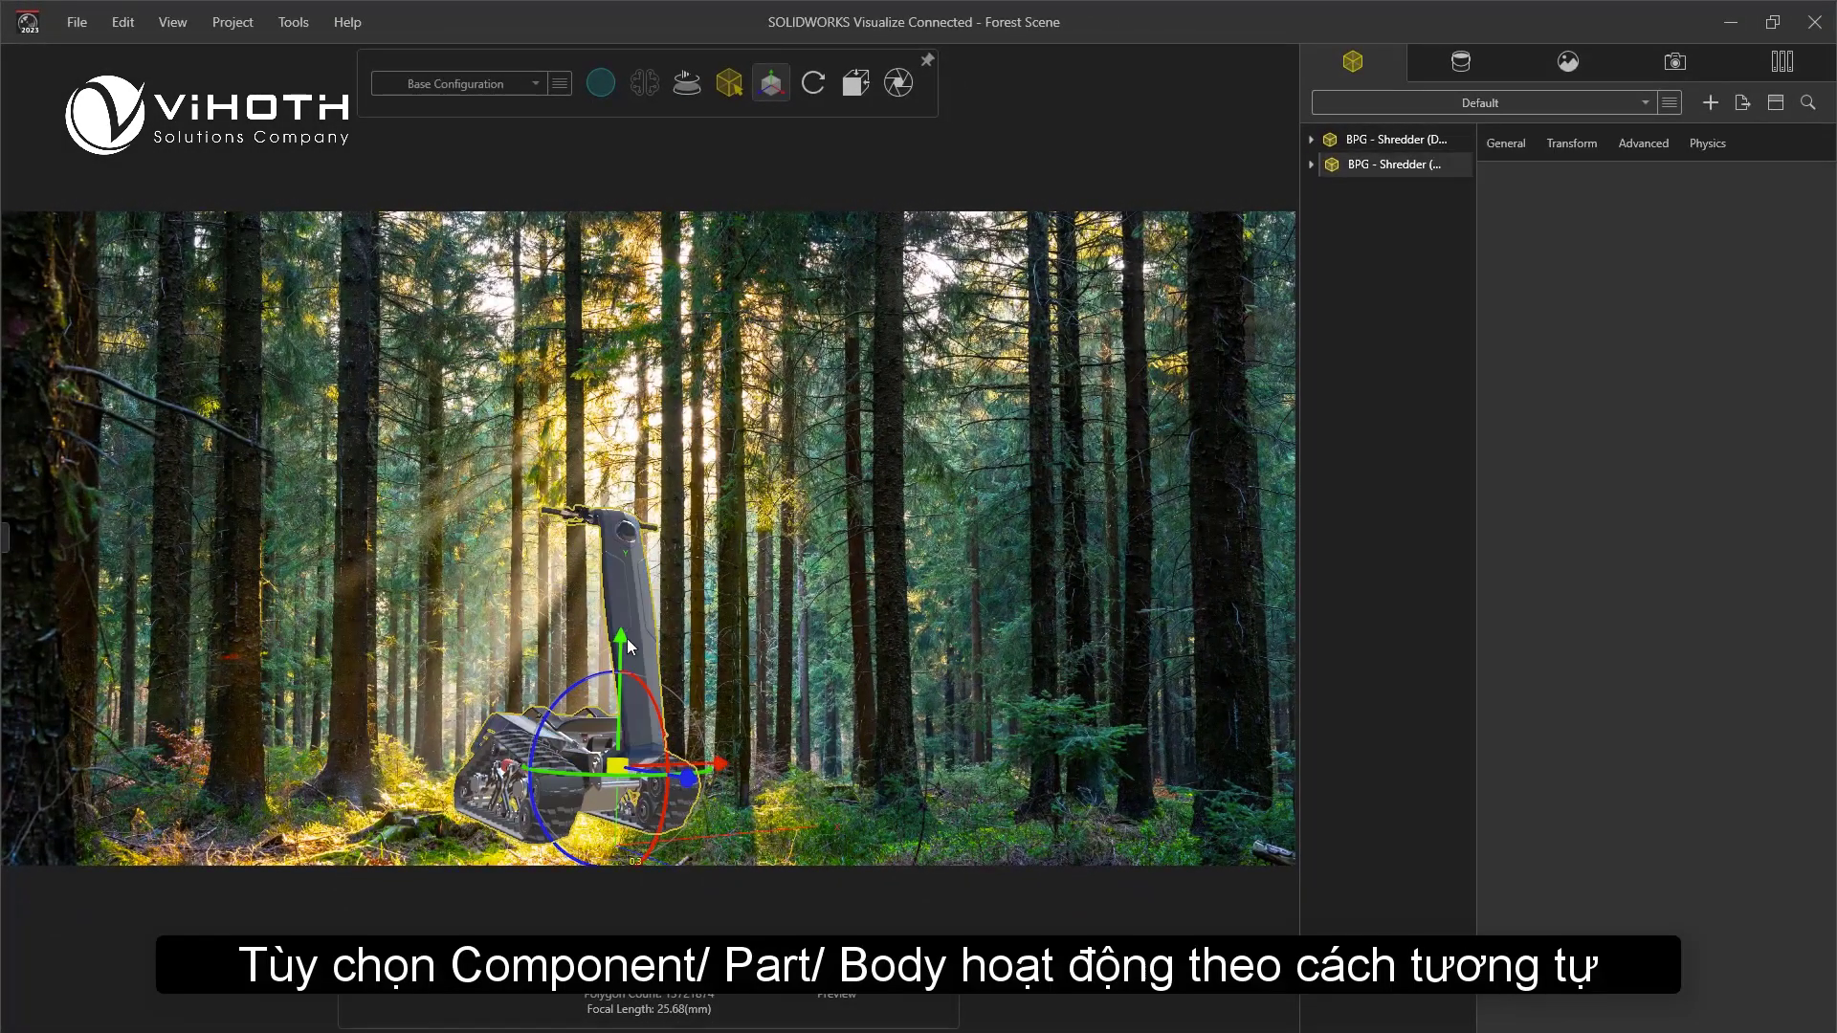
{"action": "left_click_drag", "start_coordinate": [834, 755], "coordinate": [738, 765]}
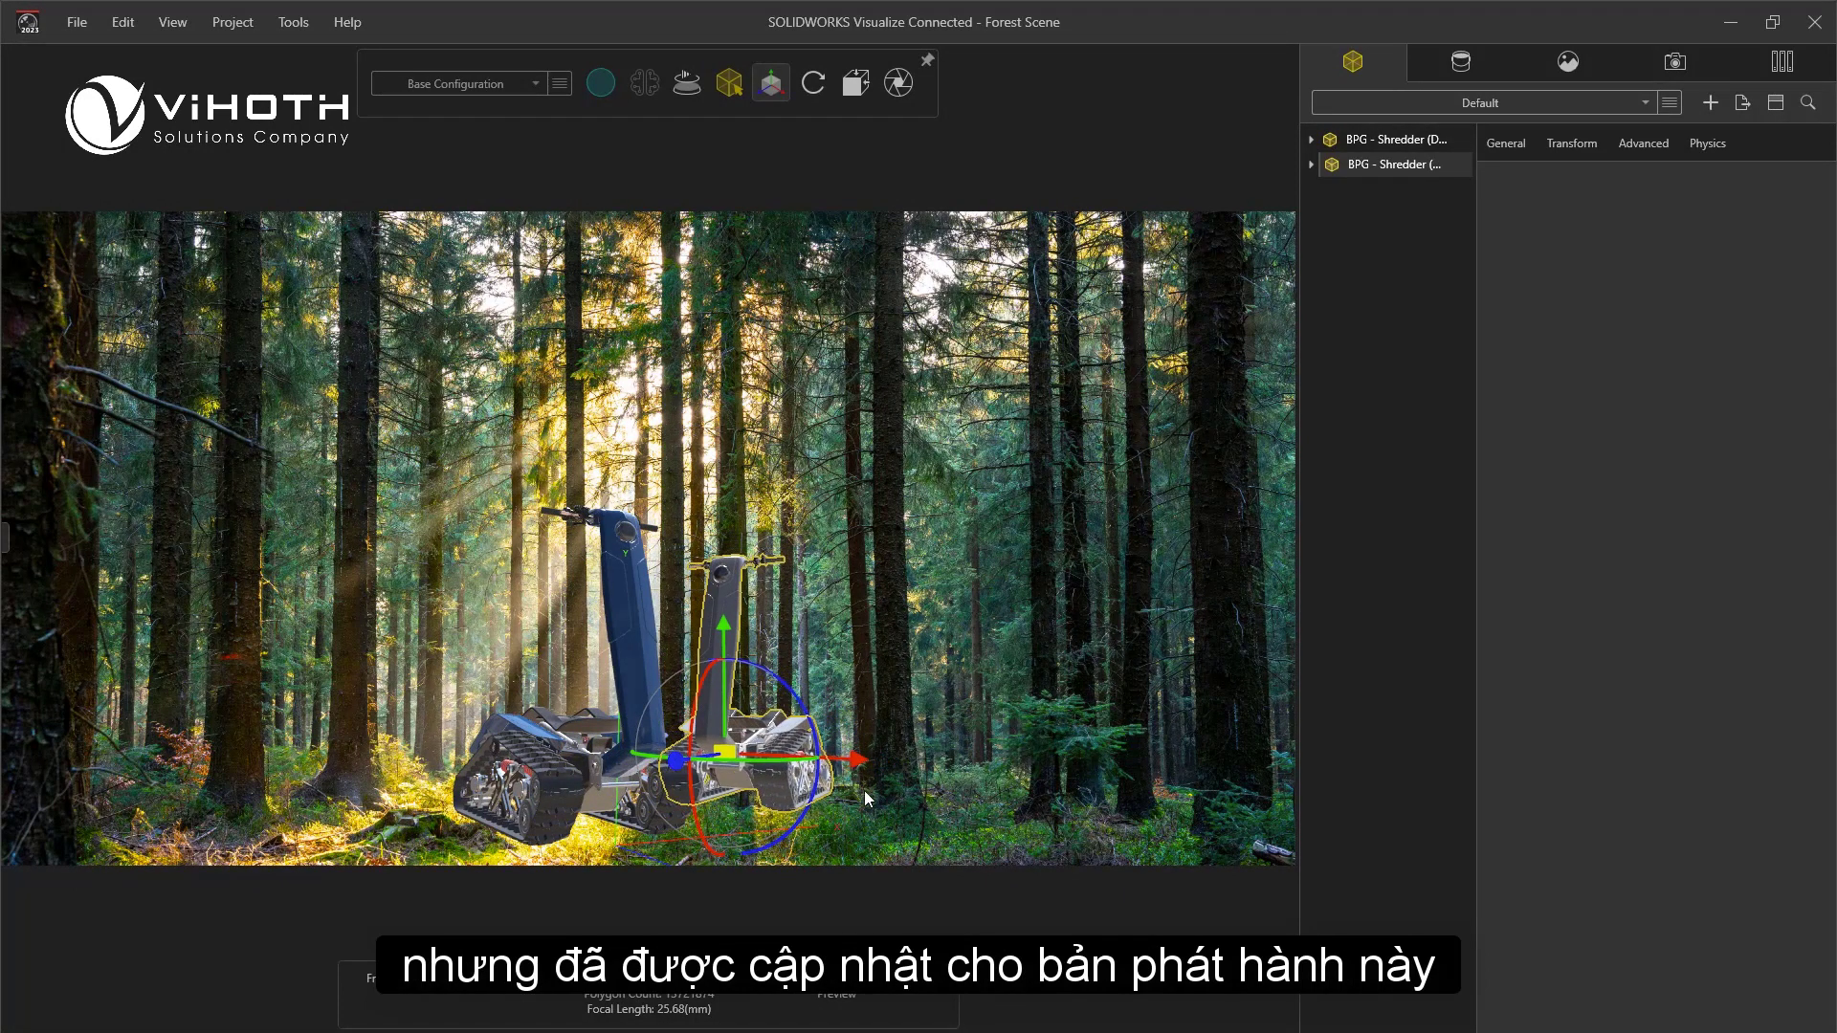
{"action": "left_click", "coordinate": [864, 790]}
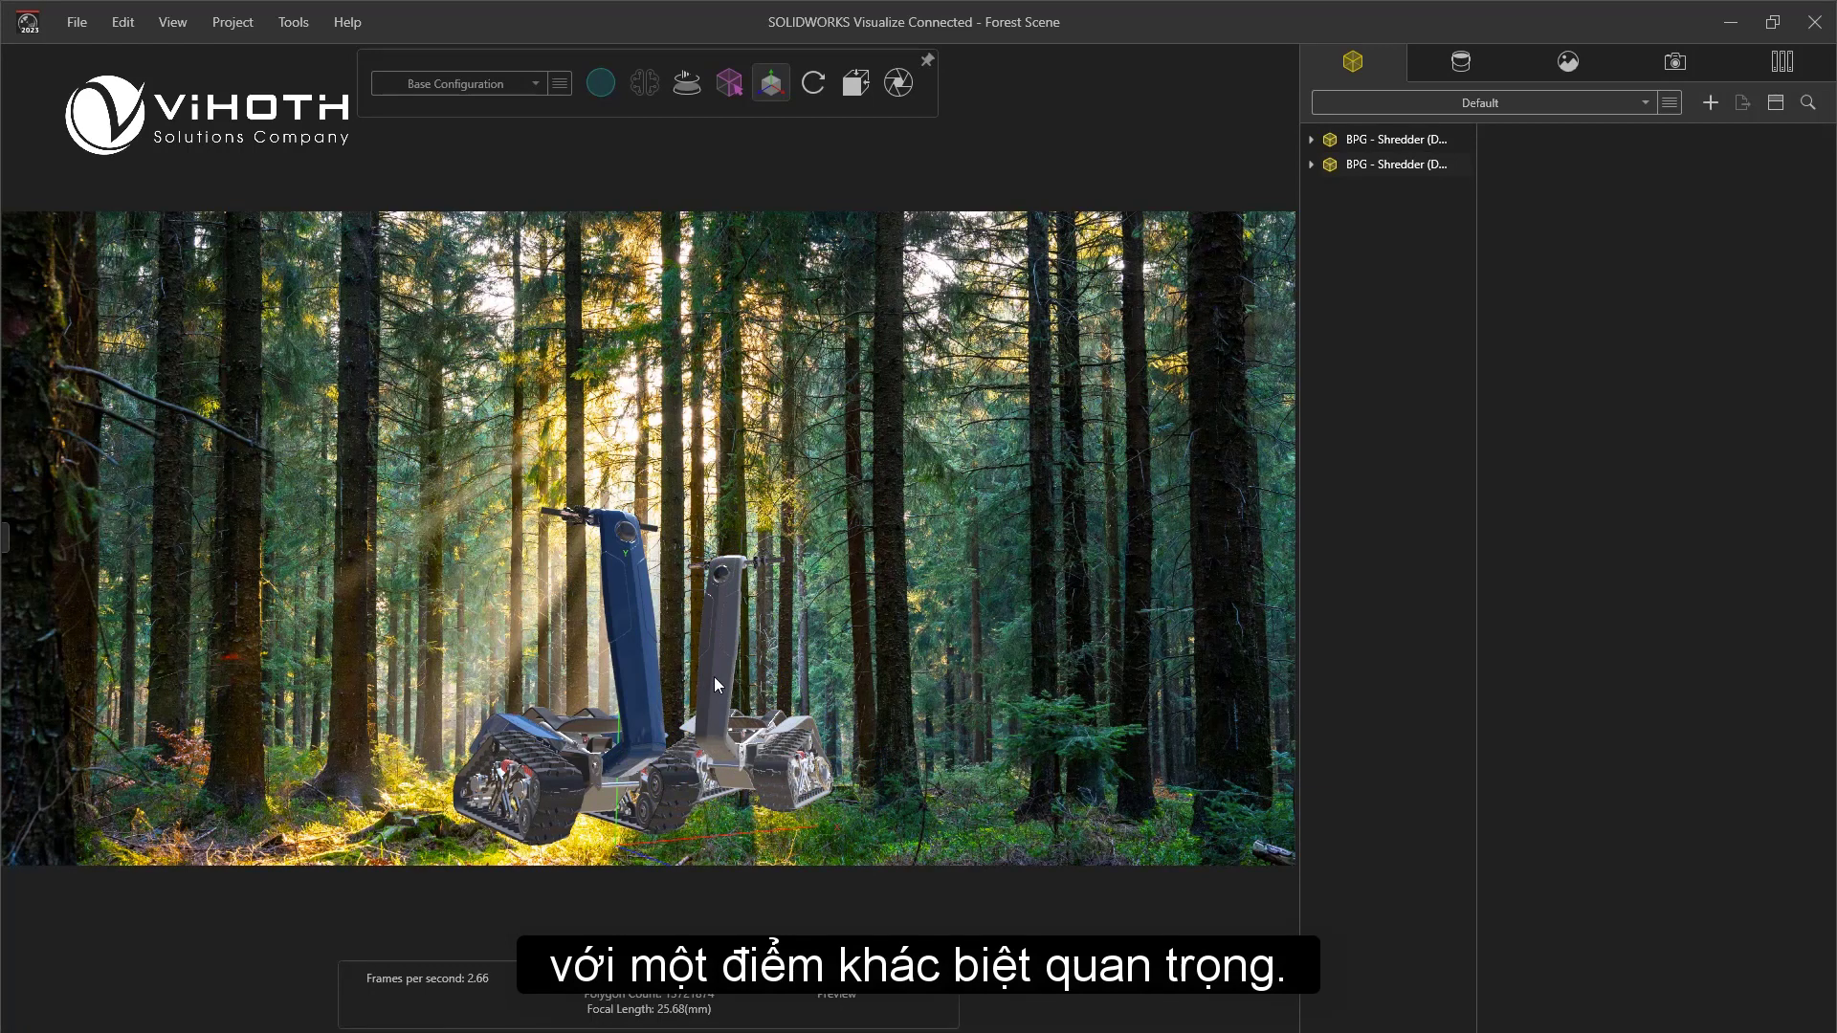
Hide the 10000259-1 steering group of the second shredder and collapse that model's tree
{"action": "left_click", "coordinate": [713, 675]}
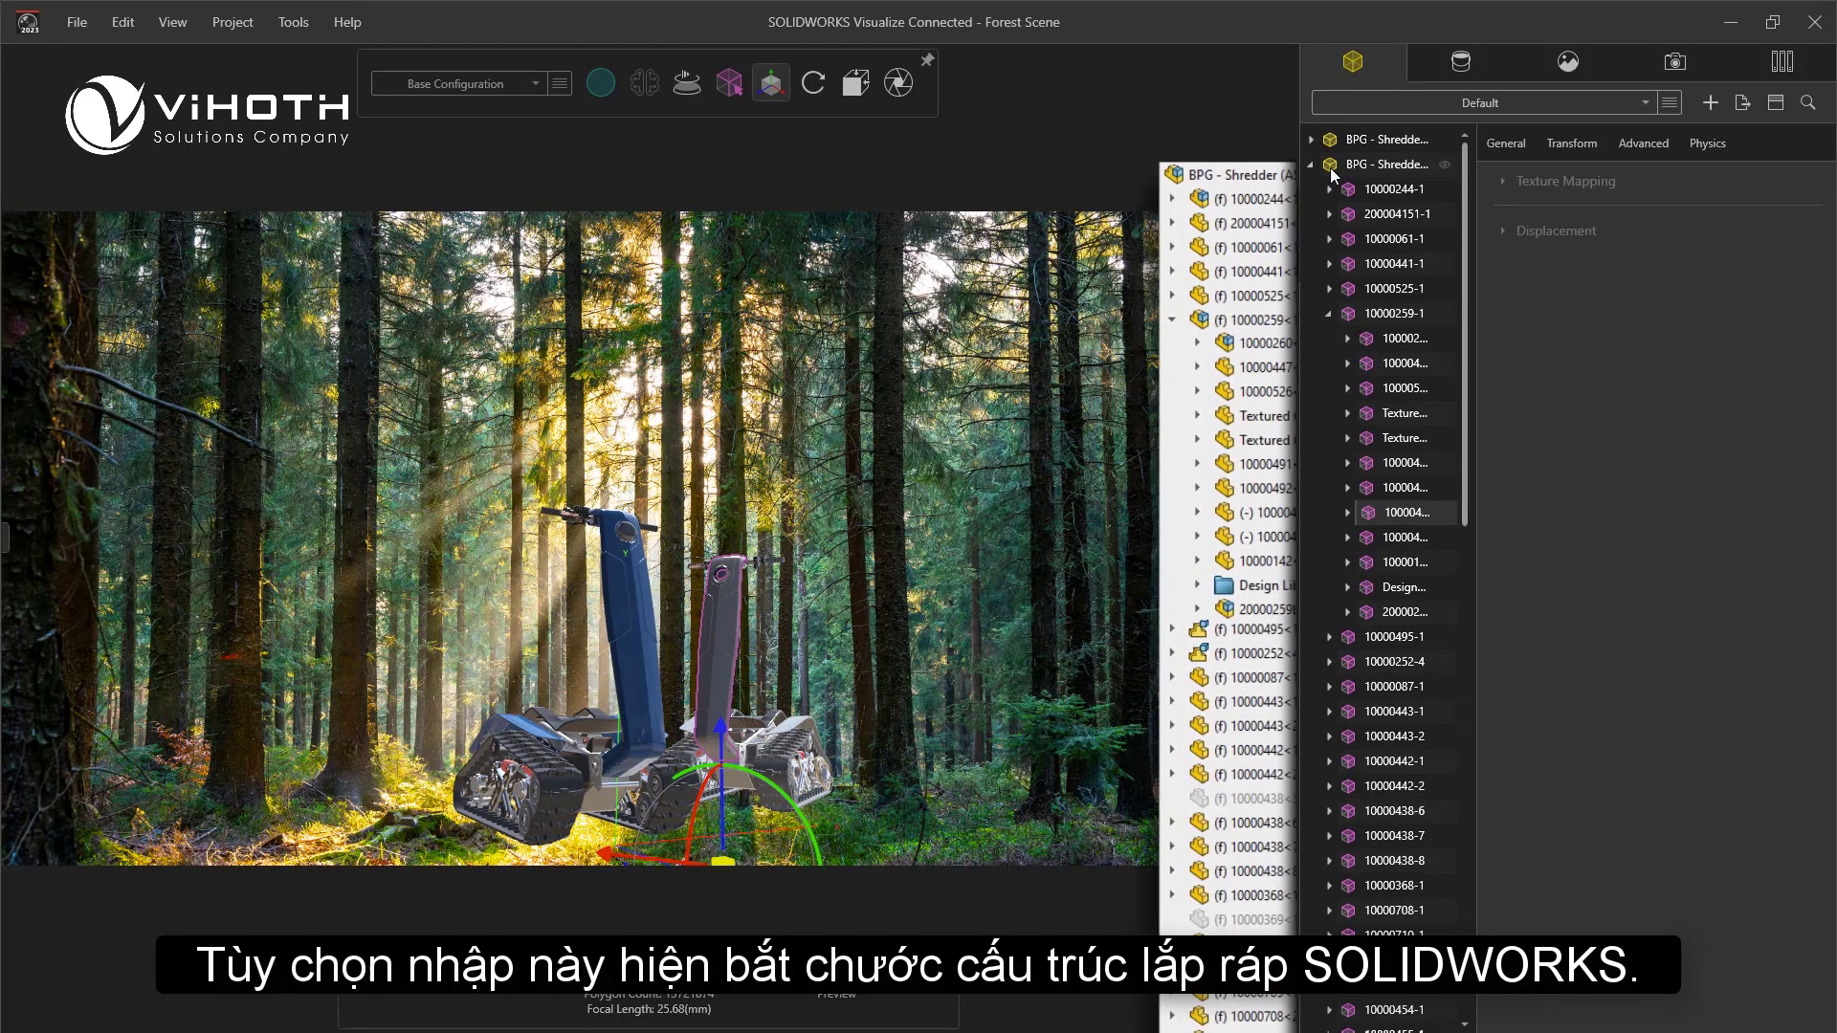
{"action": "left_click", "coordinate": [1349, 317]}
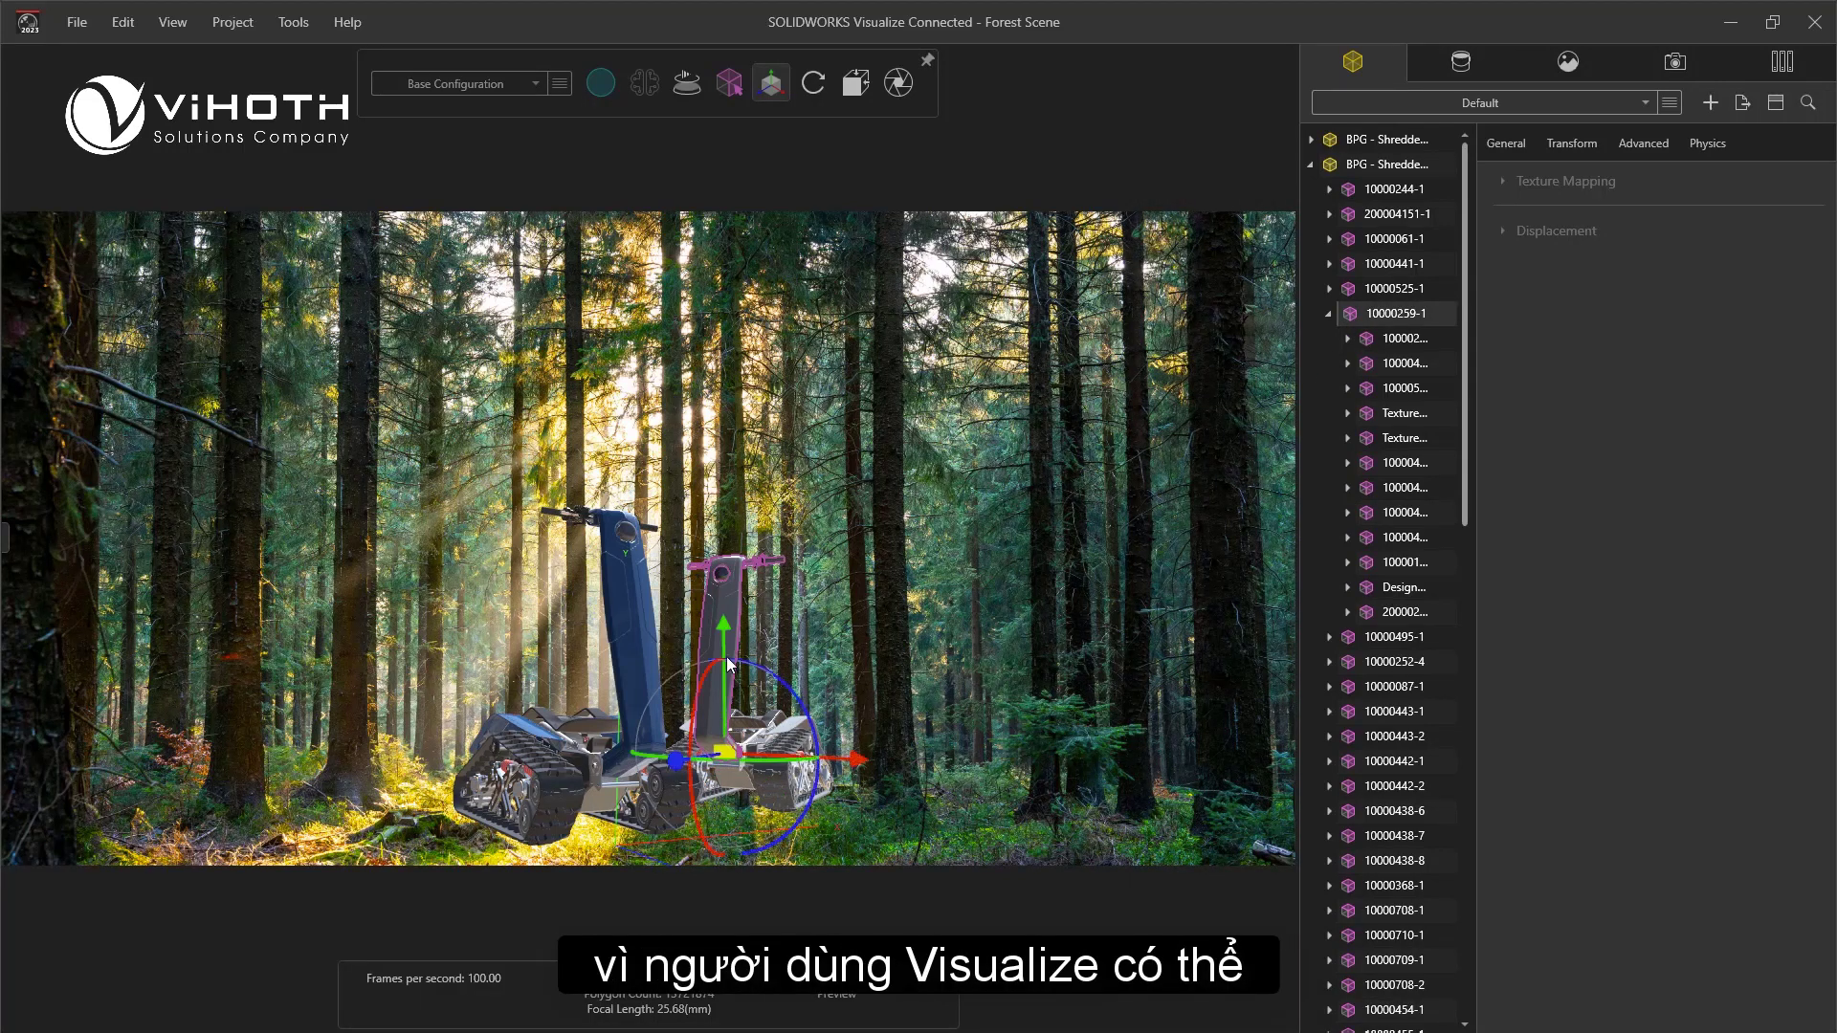
{"action": "left_click_drag", "start_coordinate": [707, 670], "coordinate": [868, 537]}
{"action": "left_click", "coordinate": [868, 540]}
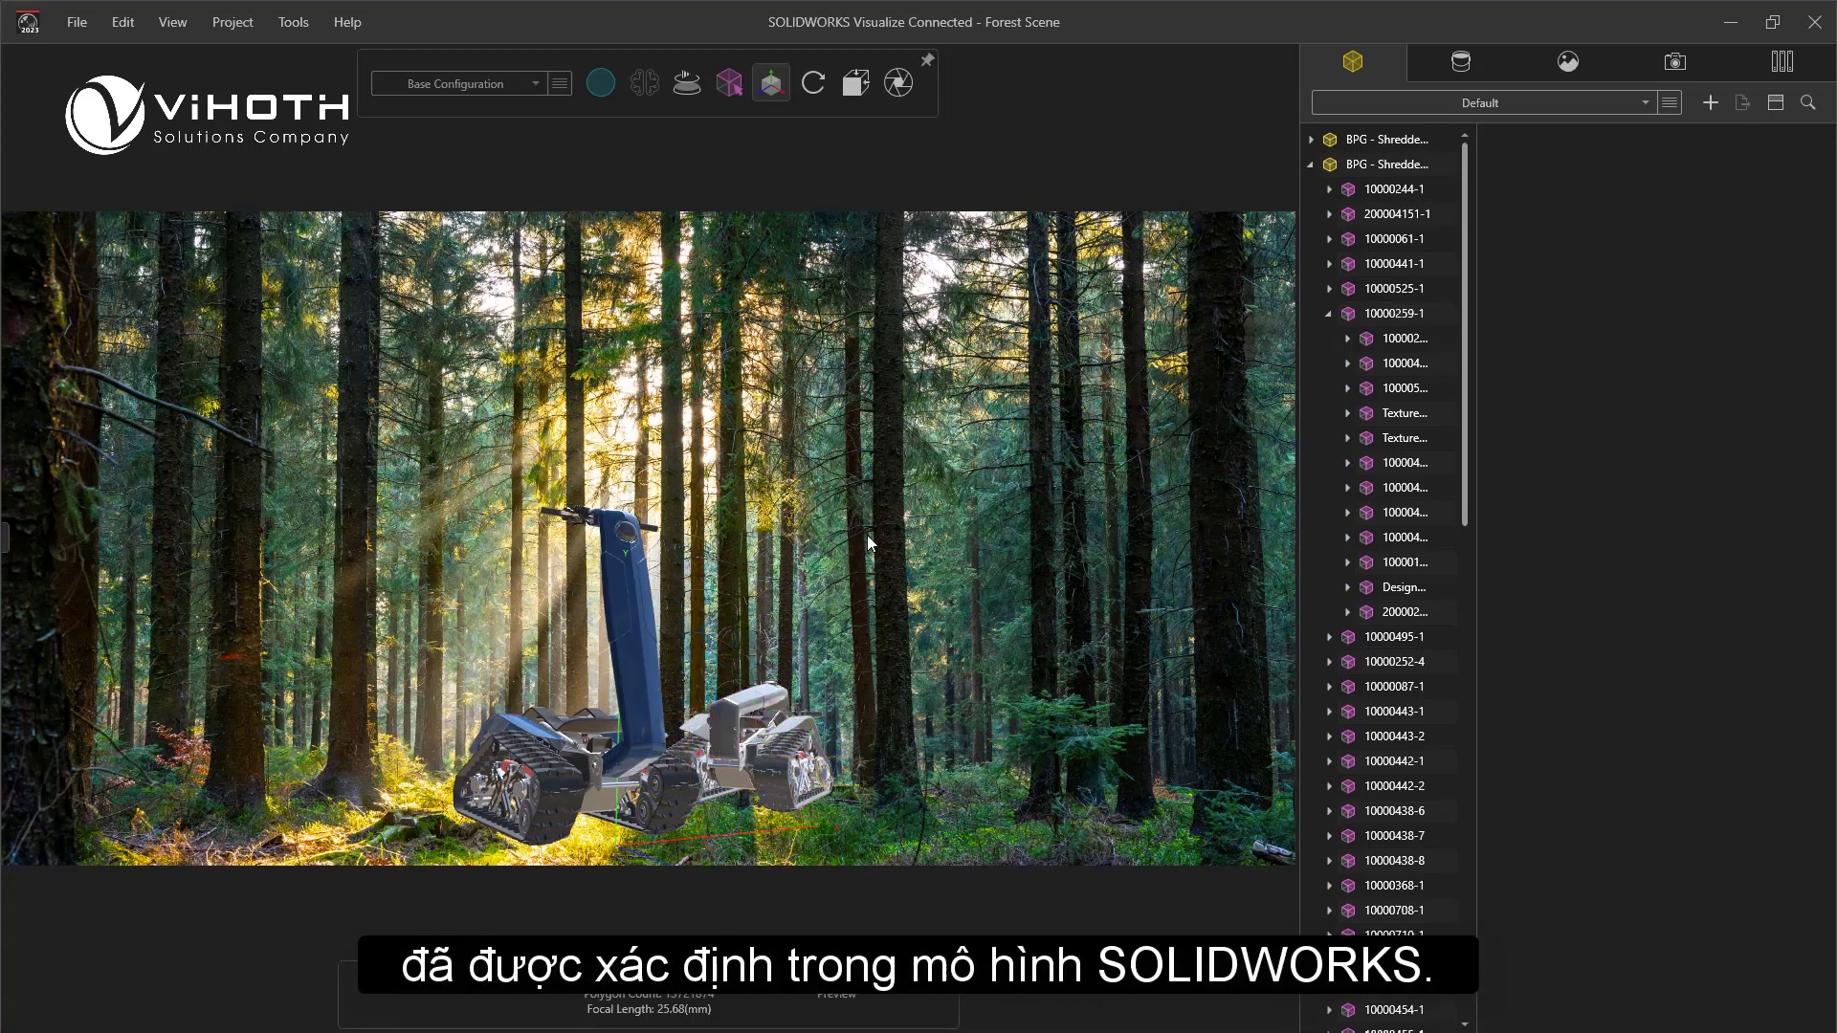
{"action": "left_click", "coordinate": [1312, 164]}
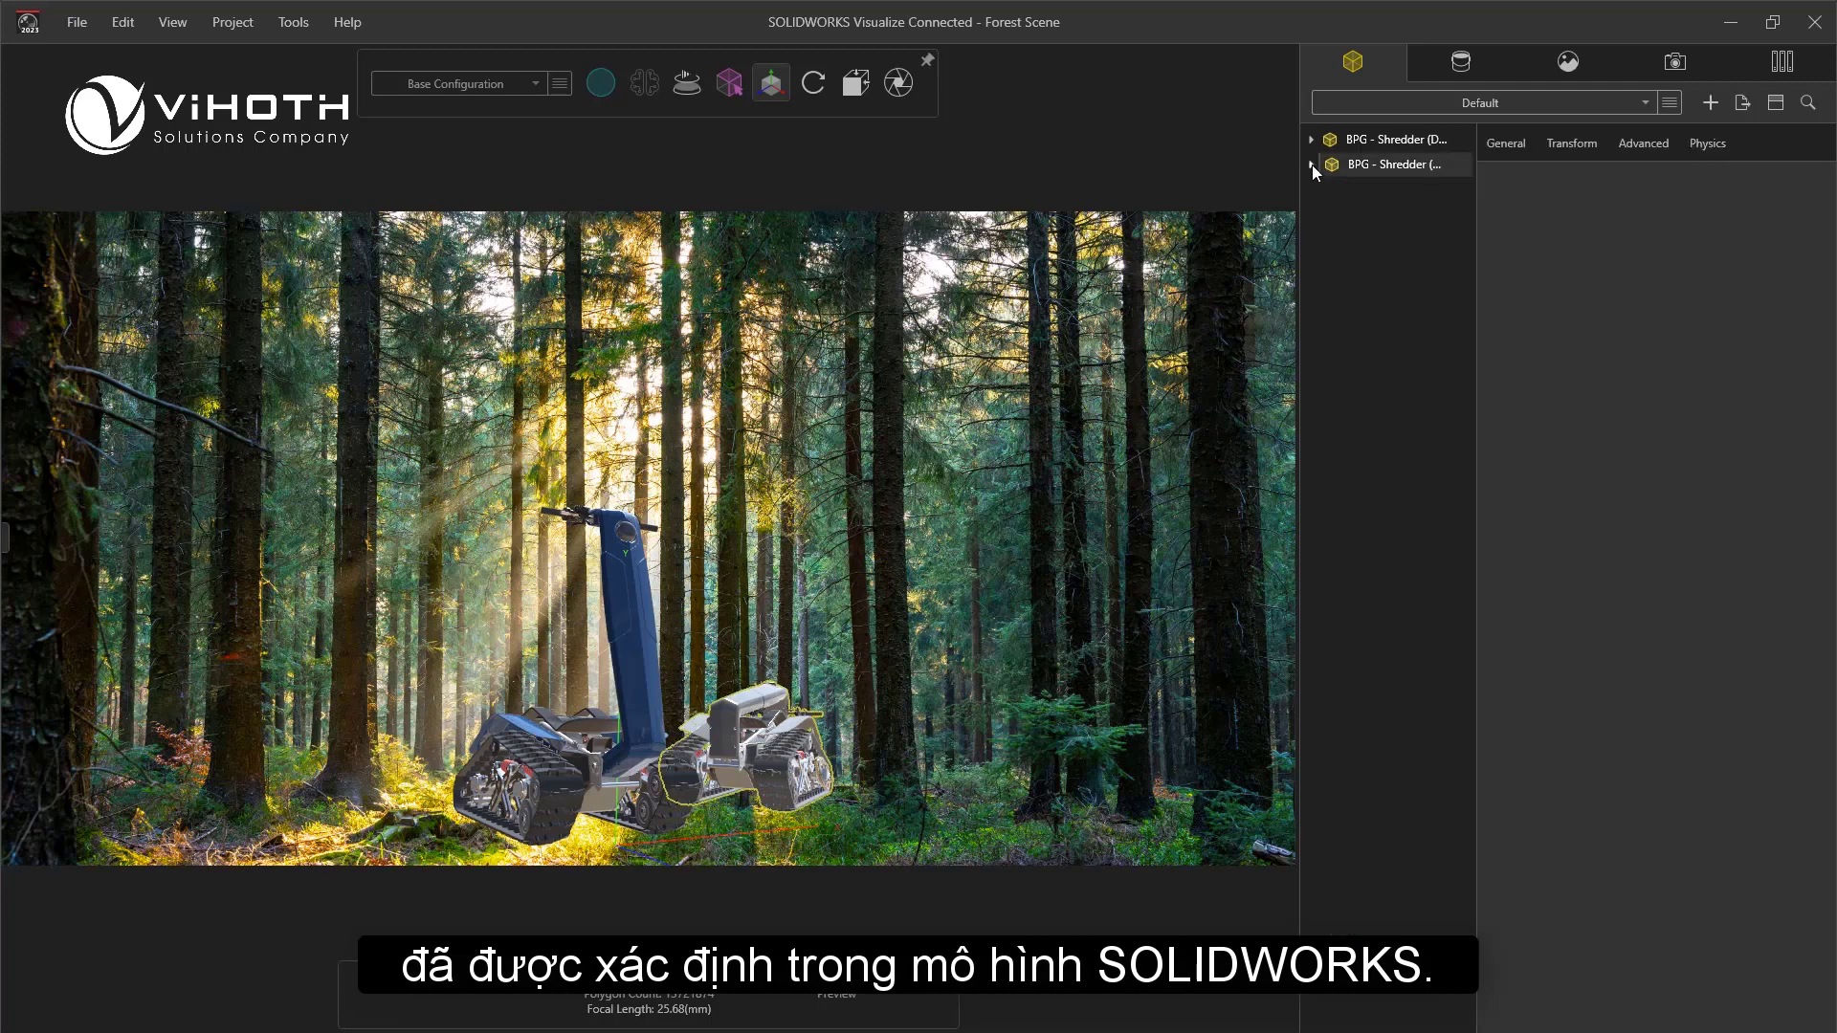
Import the Forest Trail model with Group/Appearance part grouping and apply the 1 Forest Floor appearance to it
{"action": "key", "text": "ctrl+i"}
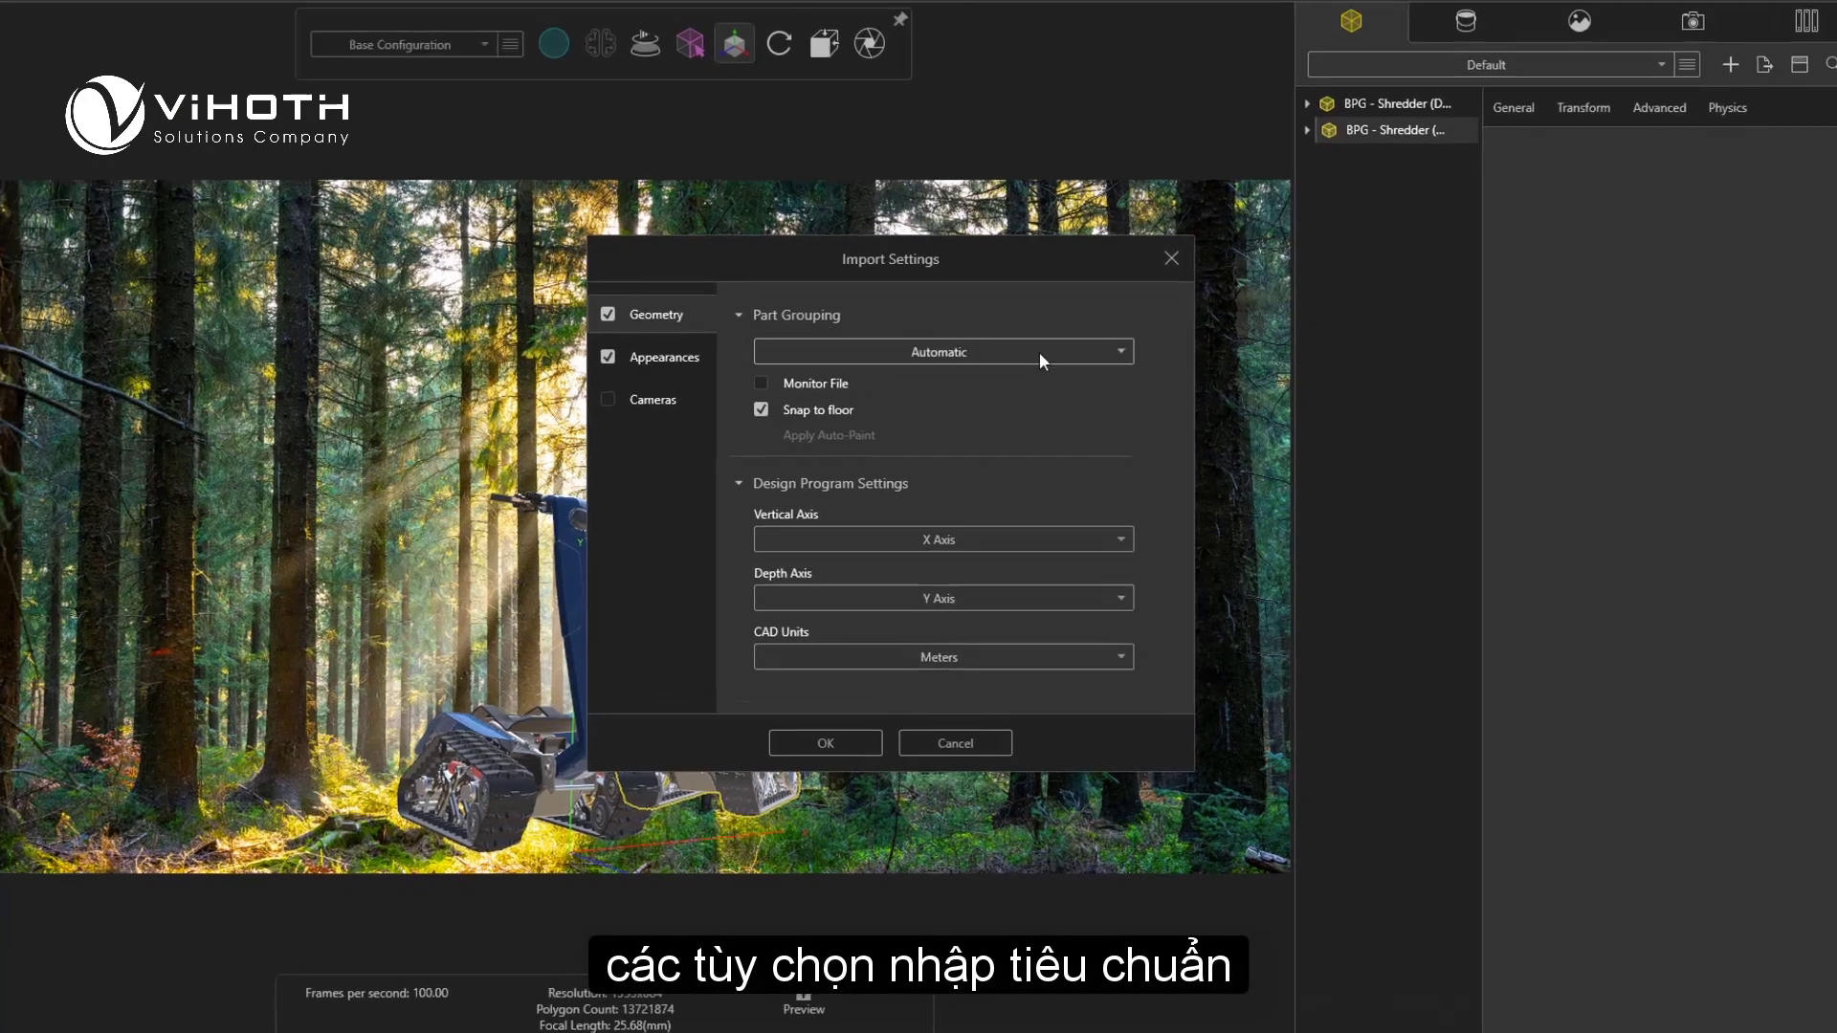
{"action": "left_click", "coordinate": [1134, 374]}
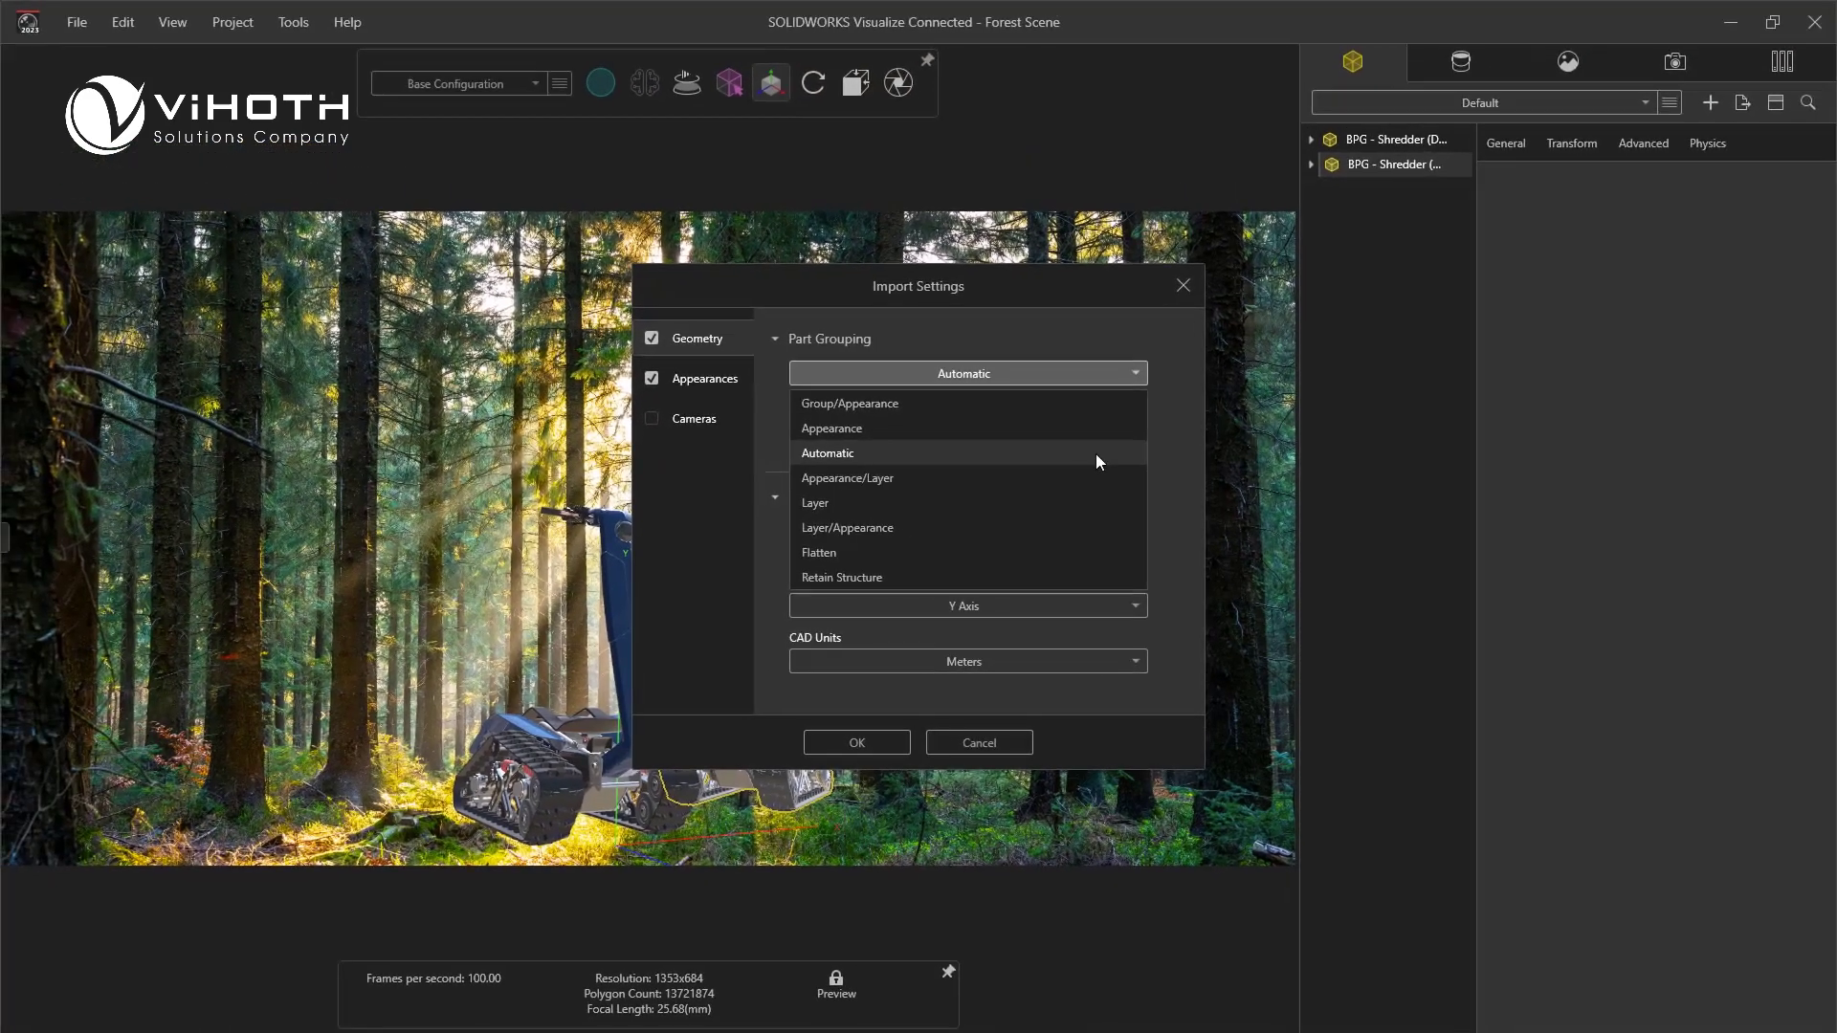
{"action": "left_click", "coordinate": [1055, 414]}
{"action": "left_click", "coordinate": [866, 743]}
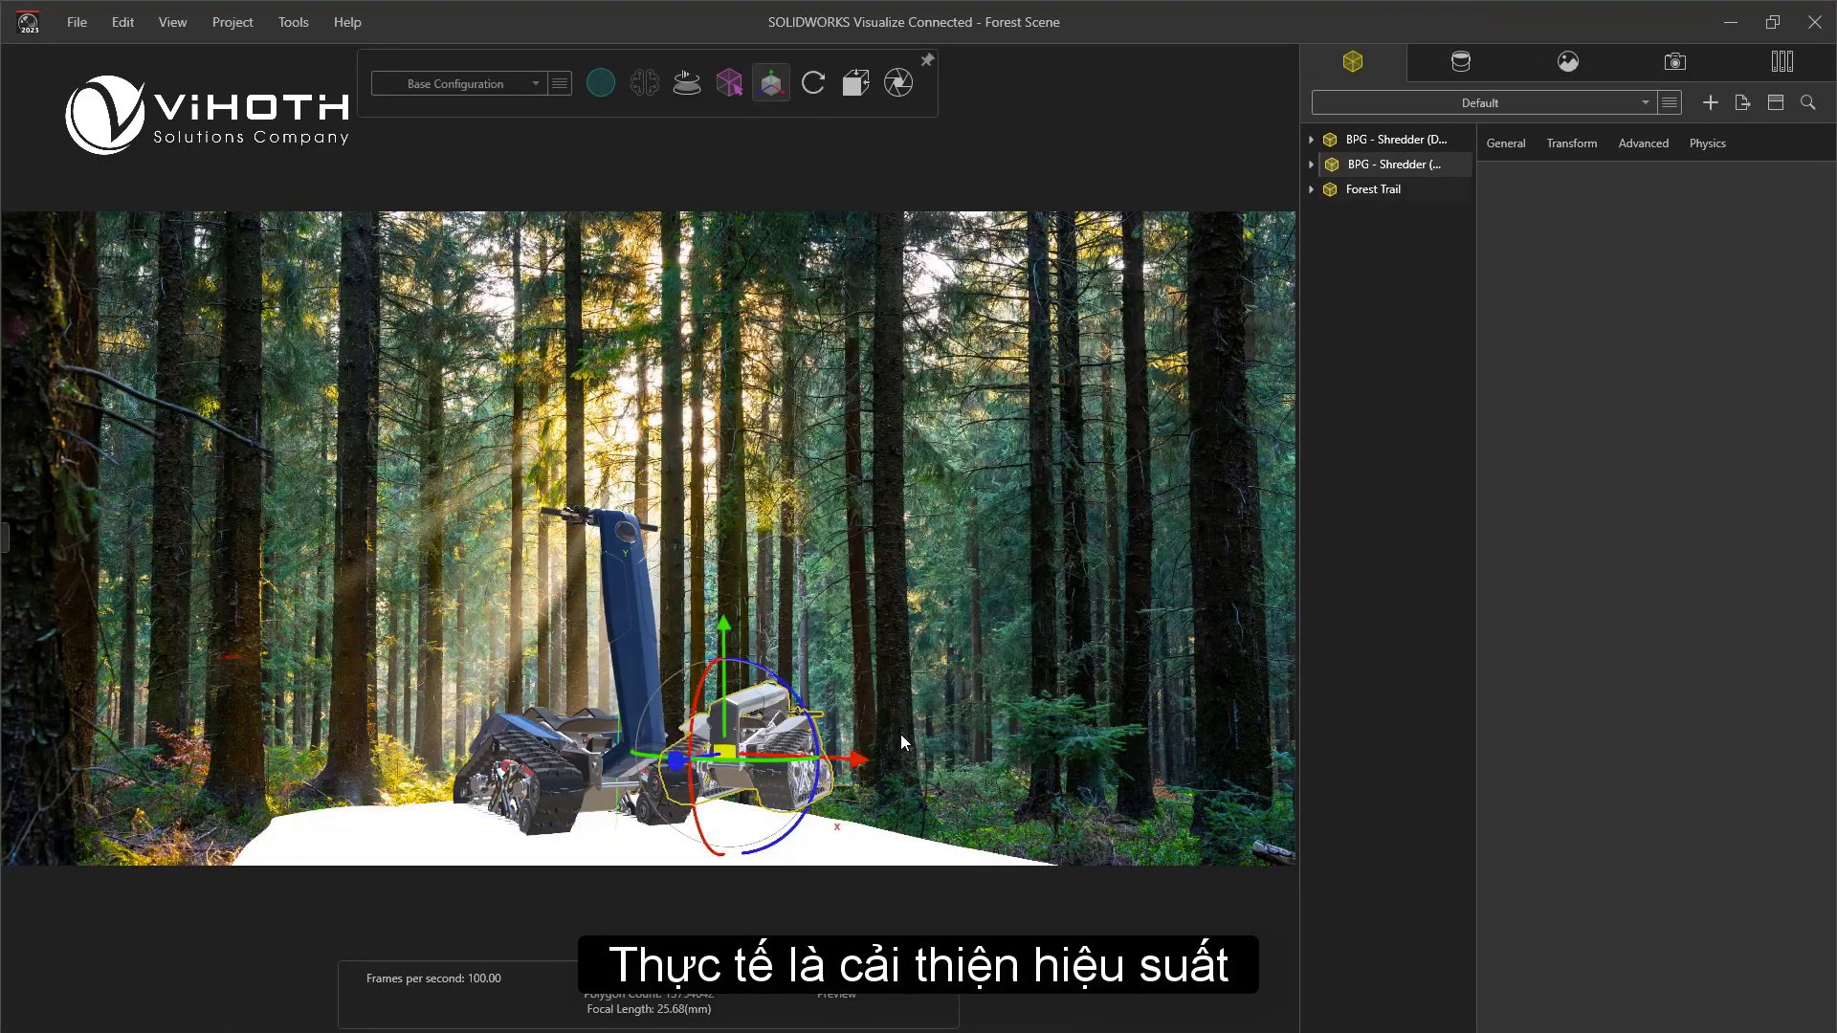
{"action": "left_click", "coordinate": [1441, 71]}
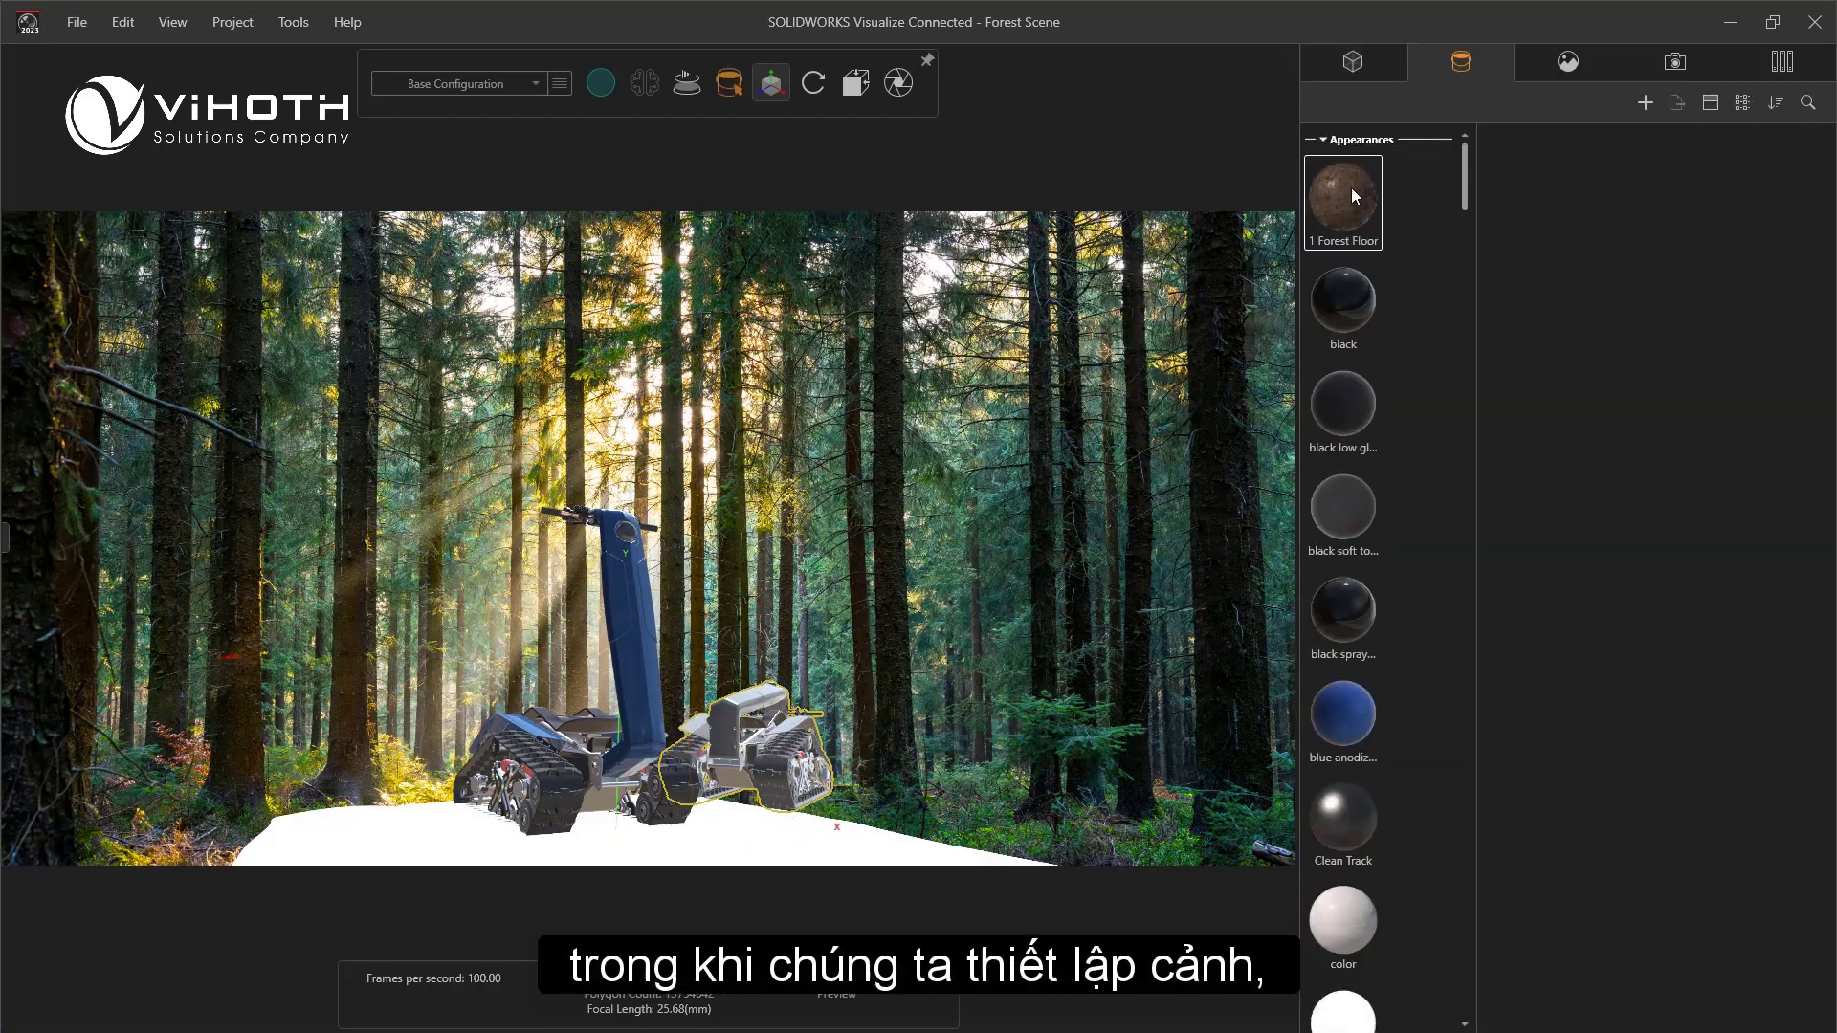
{"action": "left_click_drag", "start_coordinate": [1351, 187], "coordinate": [779, 834]}
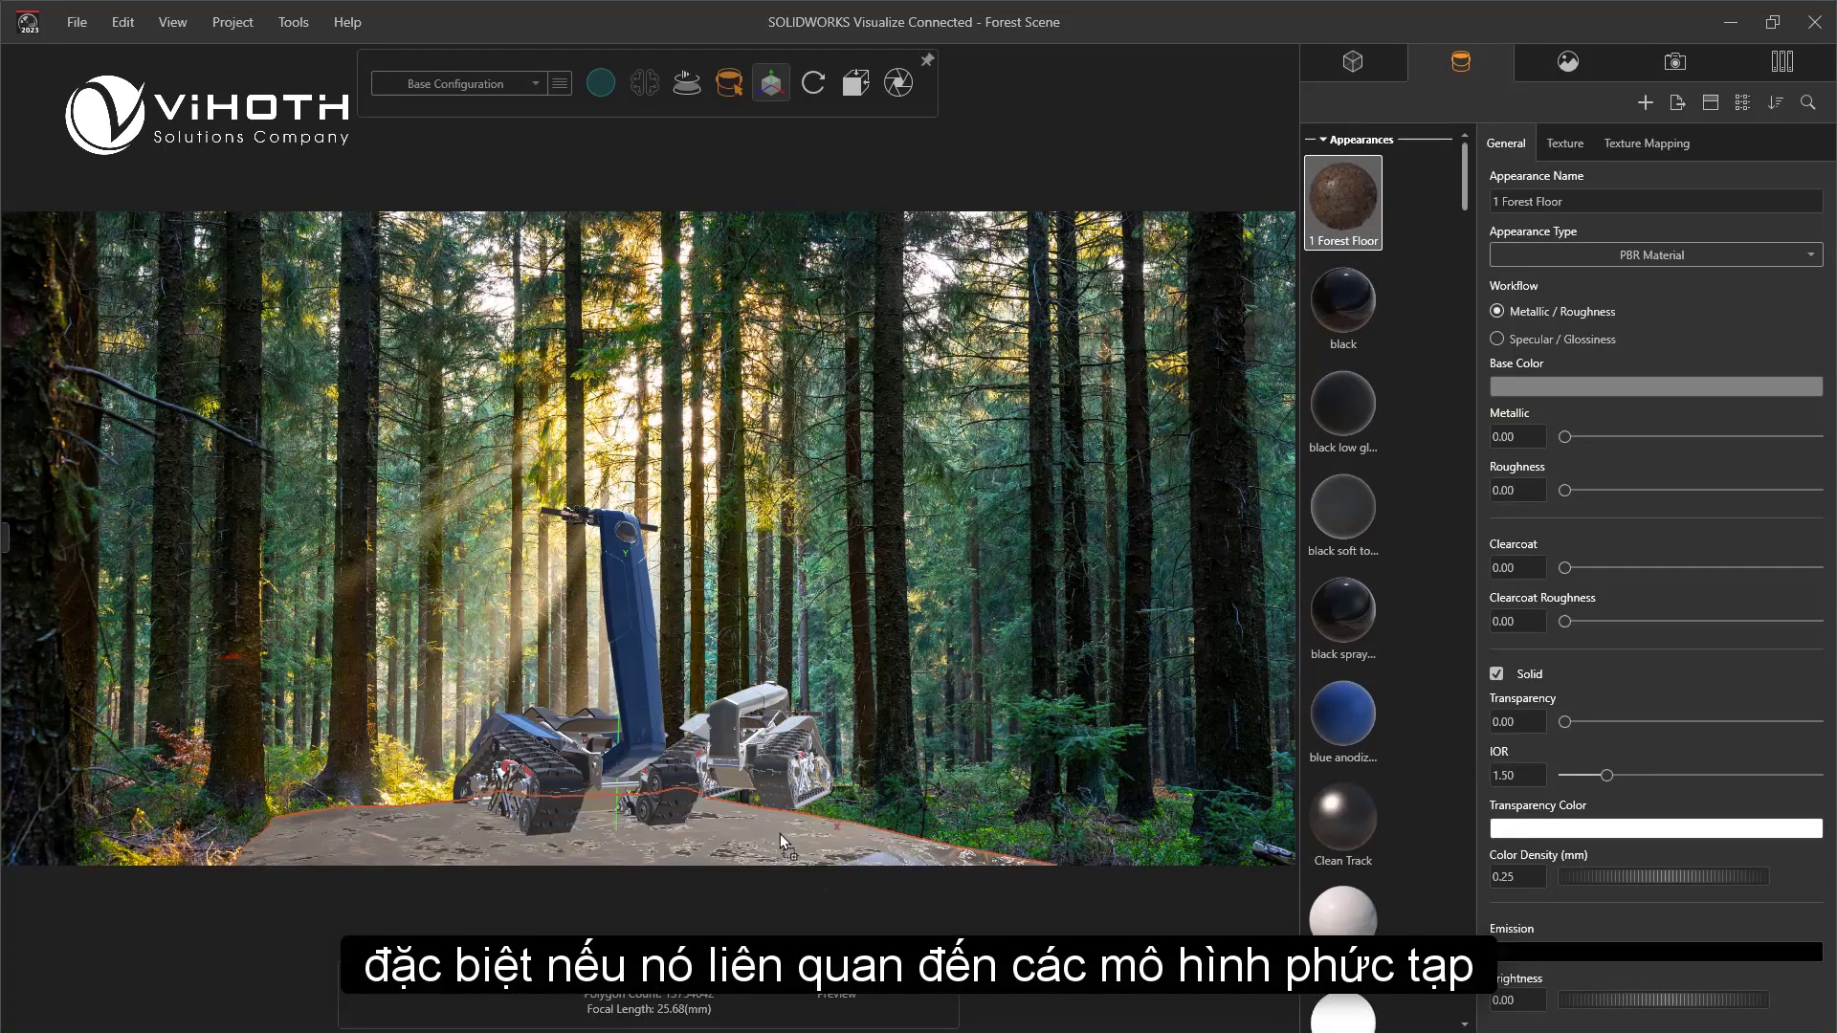
Select the whole Forest Trail model, then reposition and scale it up to form the ground beneath the shredders
{"action": "key", "text": "m"}
{"action": "left_click", "coordinate": [779, 835]}
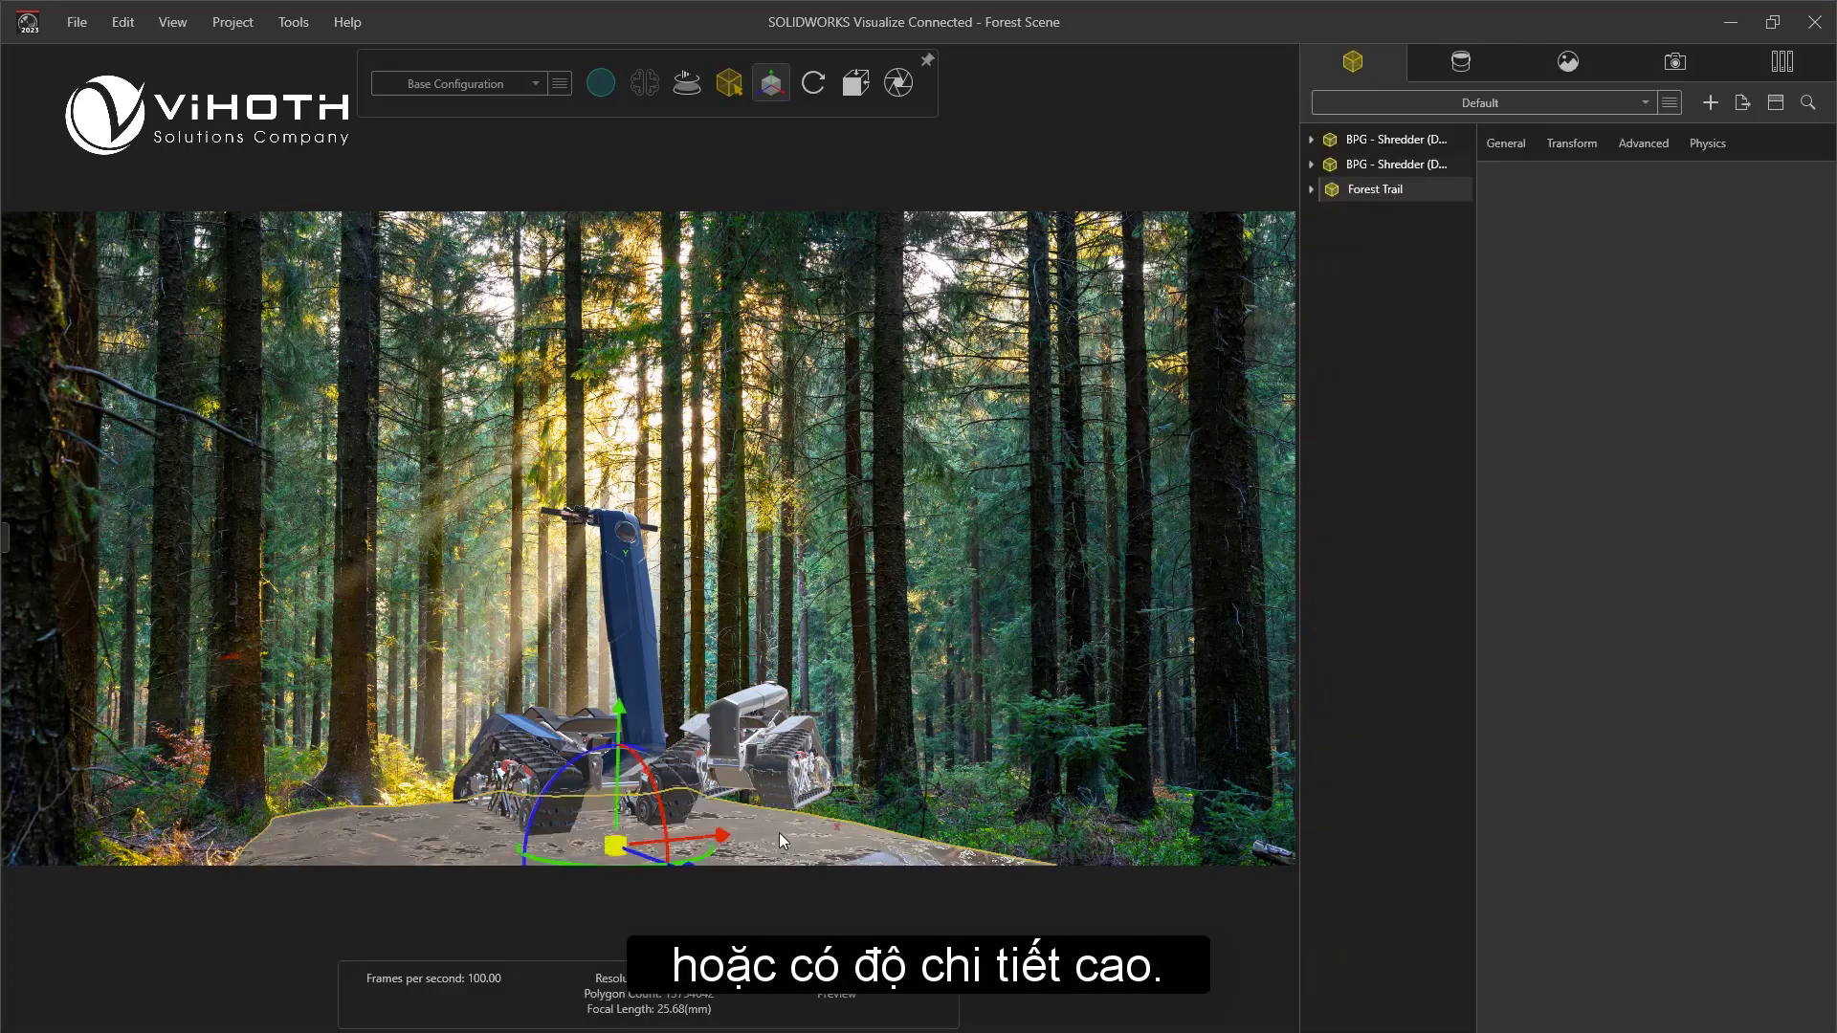
{"action": "left_click_drag", "start_coordinate": [706, 853], "coordinate": [618, 823]}
{"action": "left_click", "coordinate": [586, 824]}
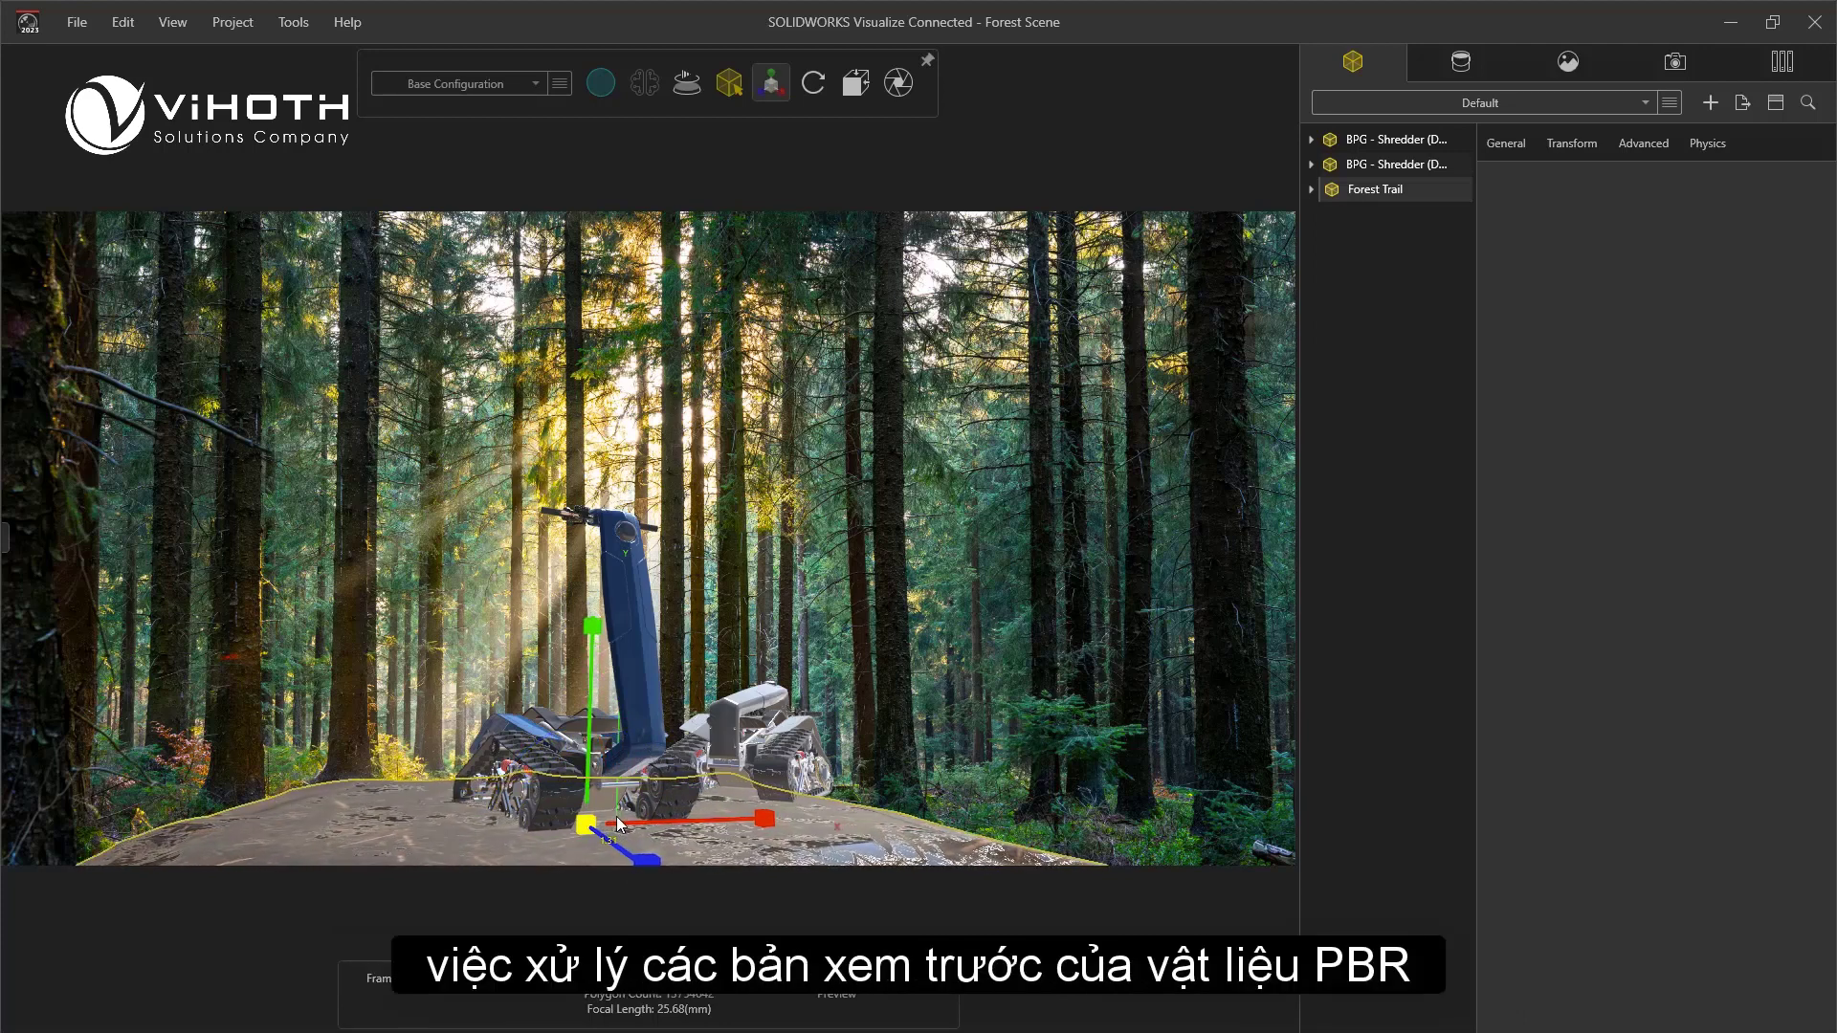
{"action": "left_click", "coordinate": [586, 825]}
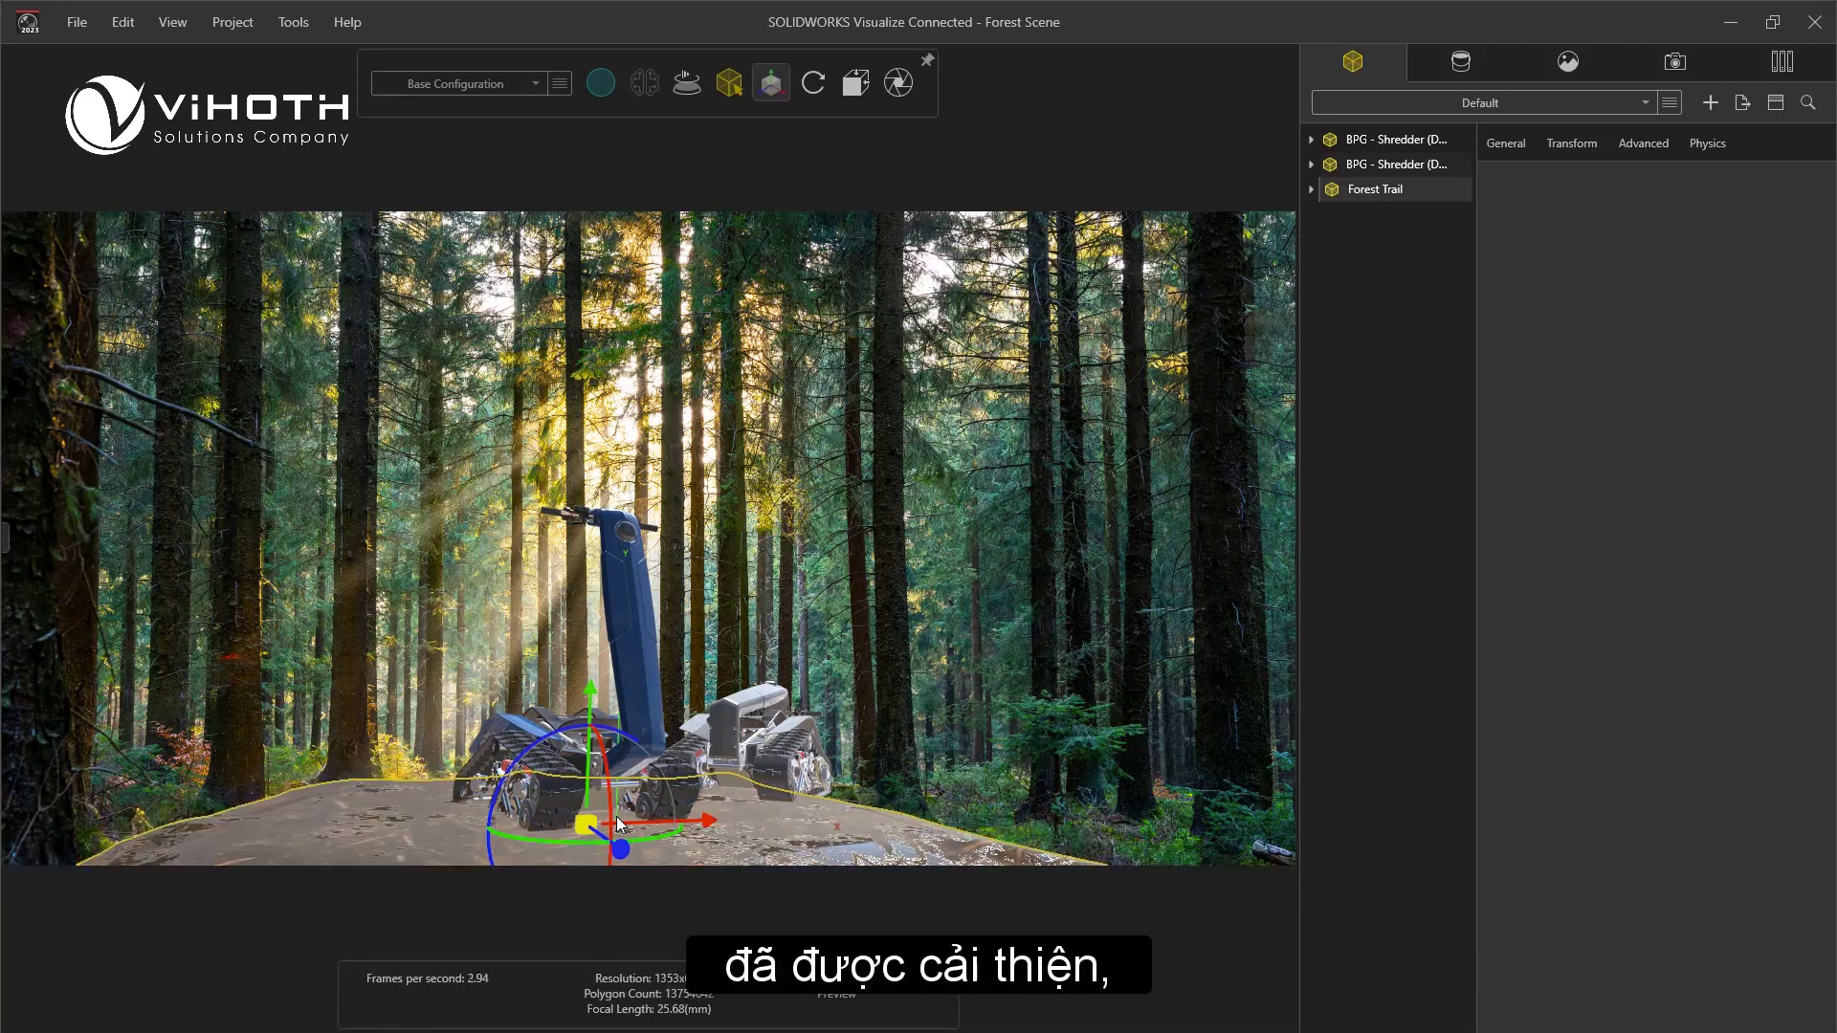
{"action": "left_click_drag", "start_coordinate": [708, 827], "coordinate": [719, 827]}
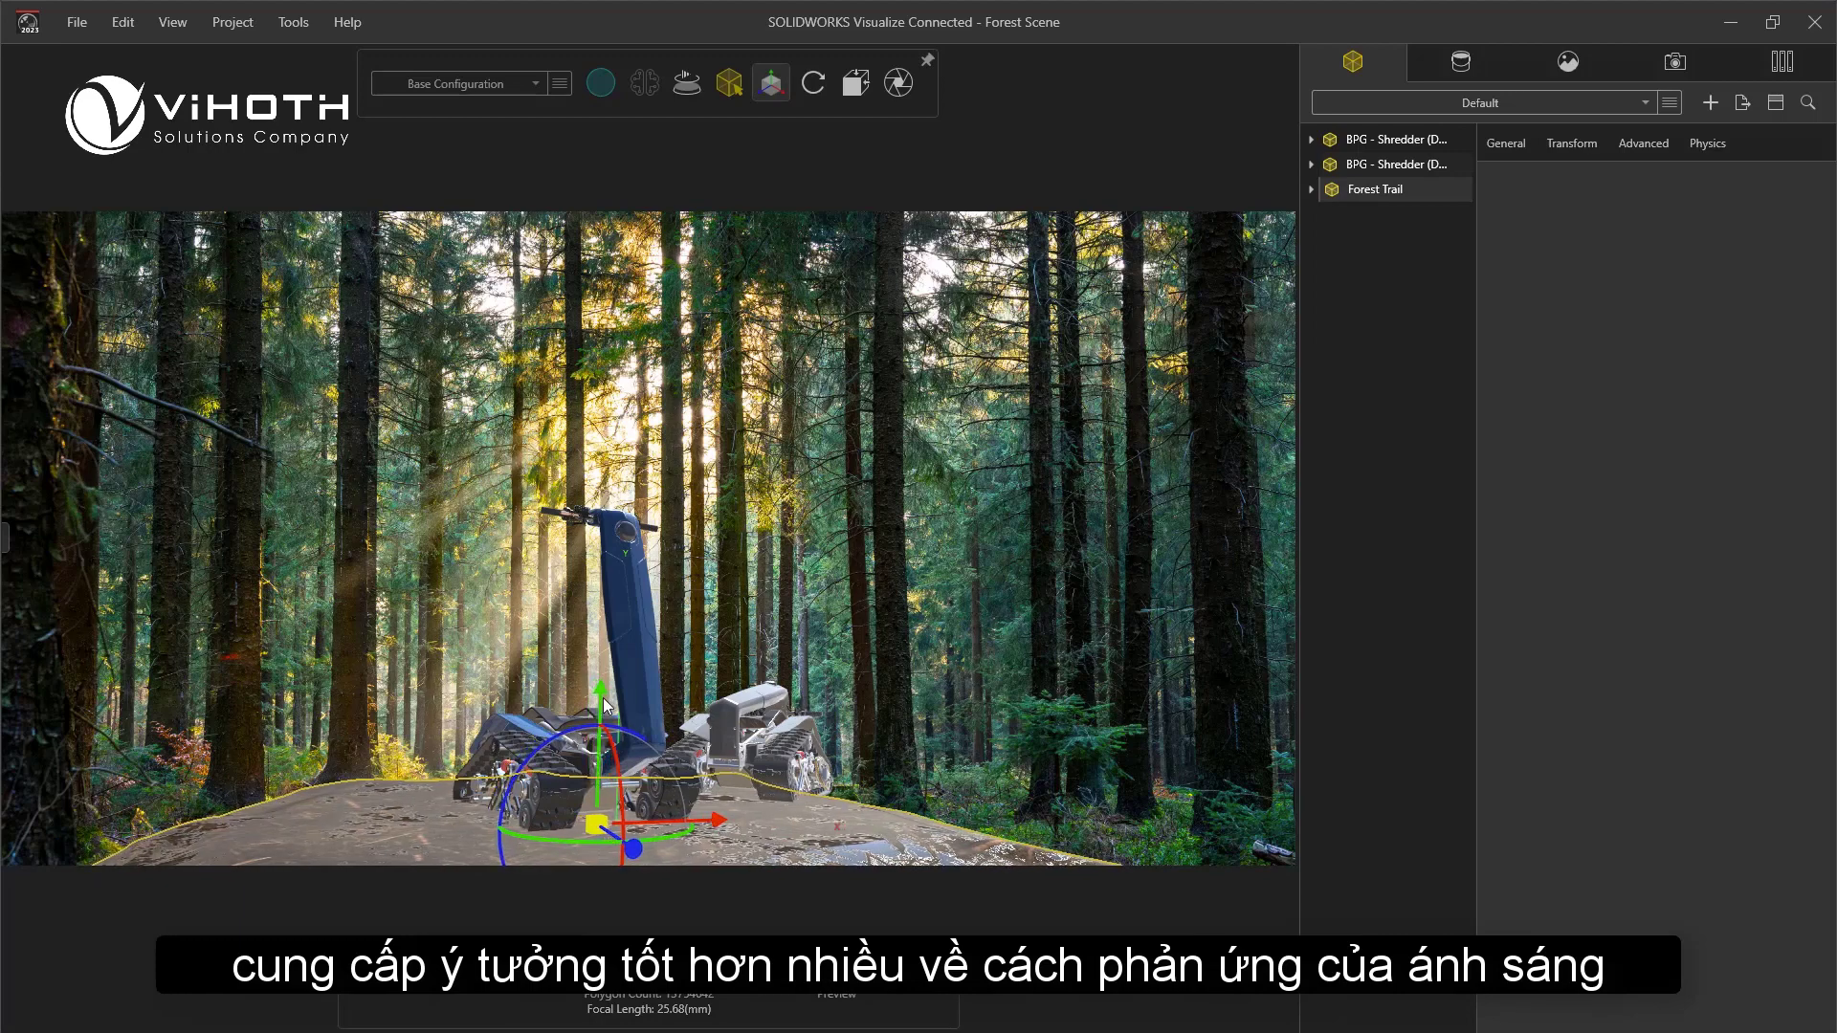
{"action": "left_click_drag", "start_coordinate": [599, 696], "coordinate": [610, 750]}
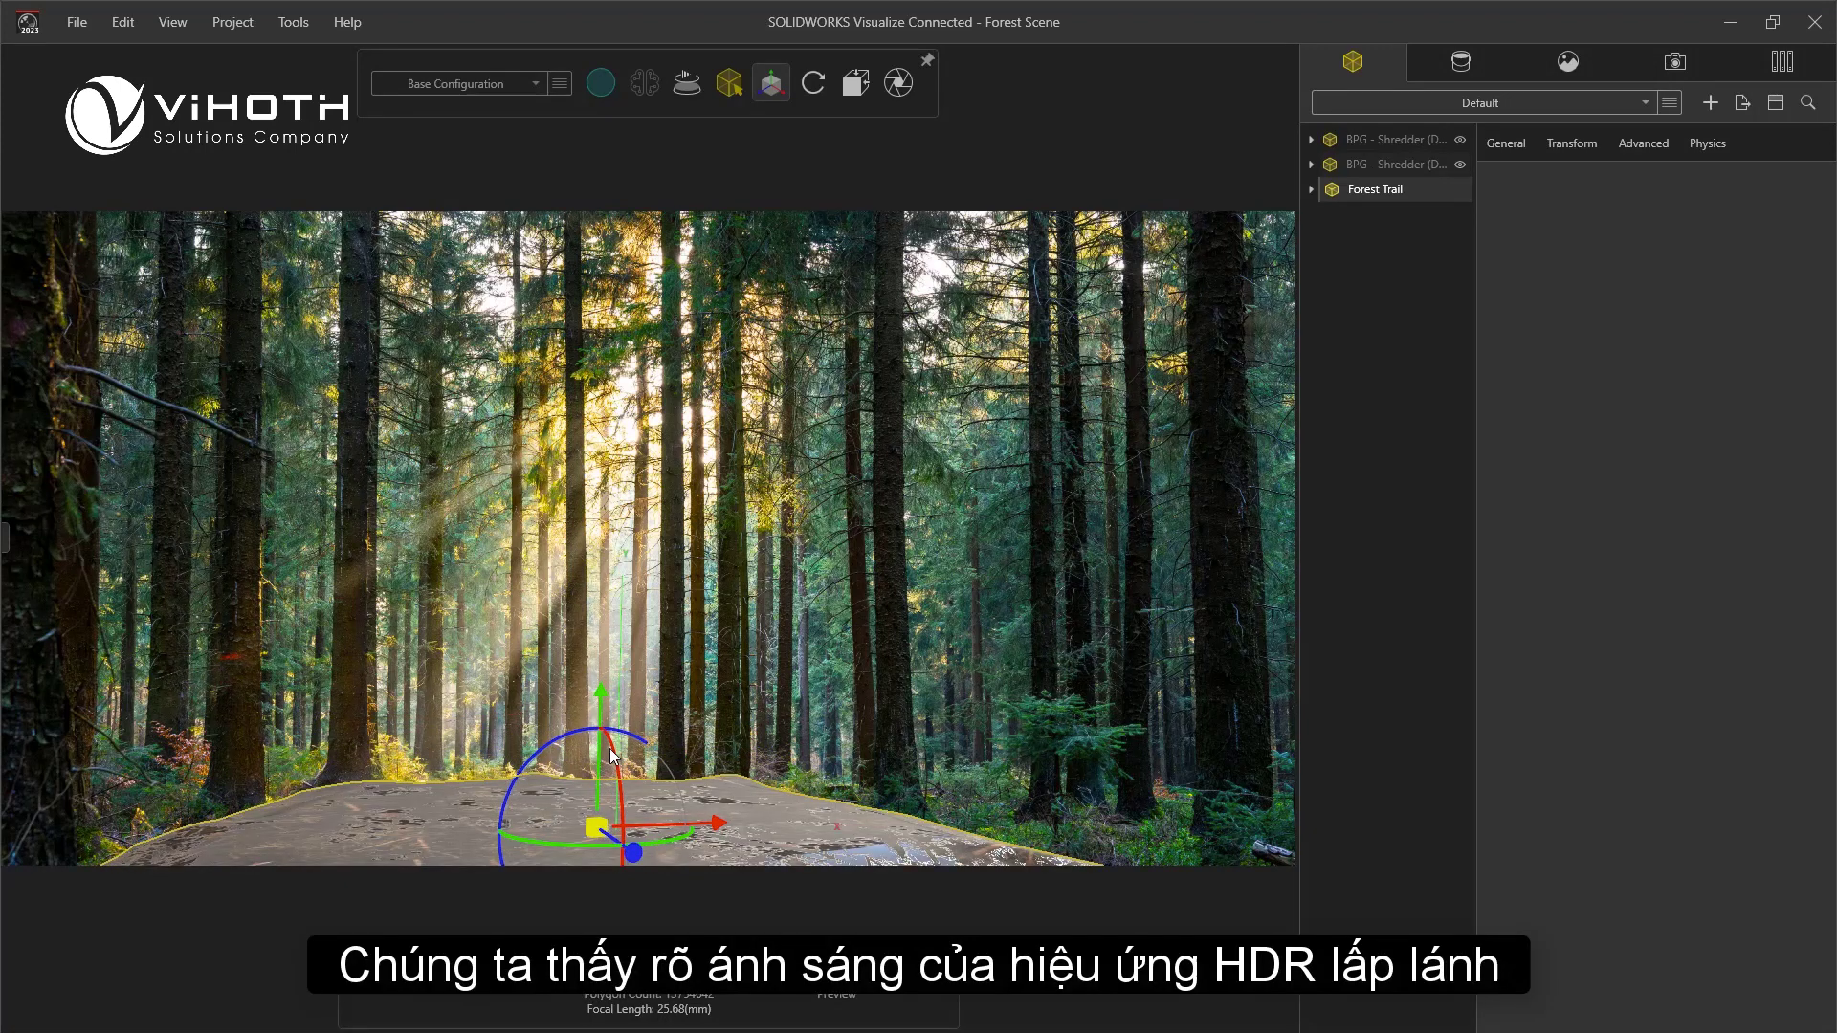
Show the hidden shredder models again and shift the Forest Trail model to the right and slightly down
{"action": "key", "text": "ctrl+shift+h"}
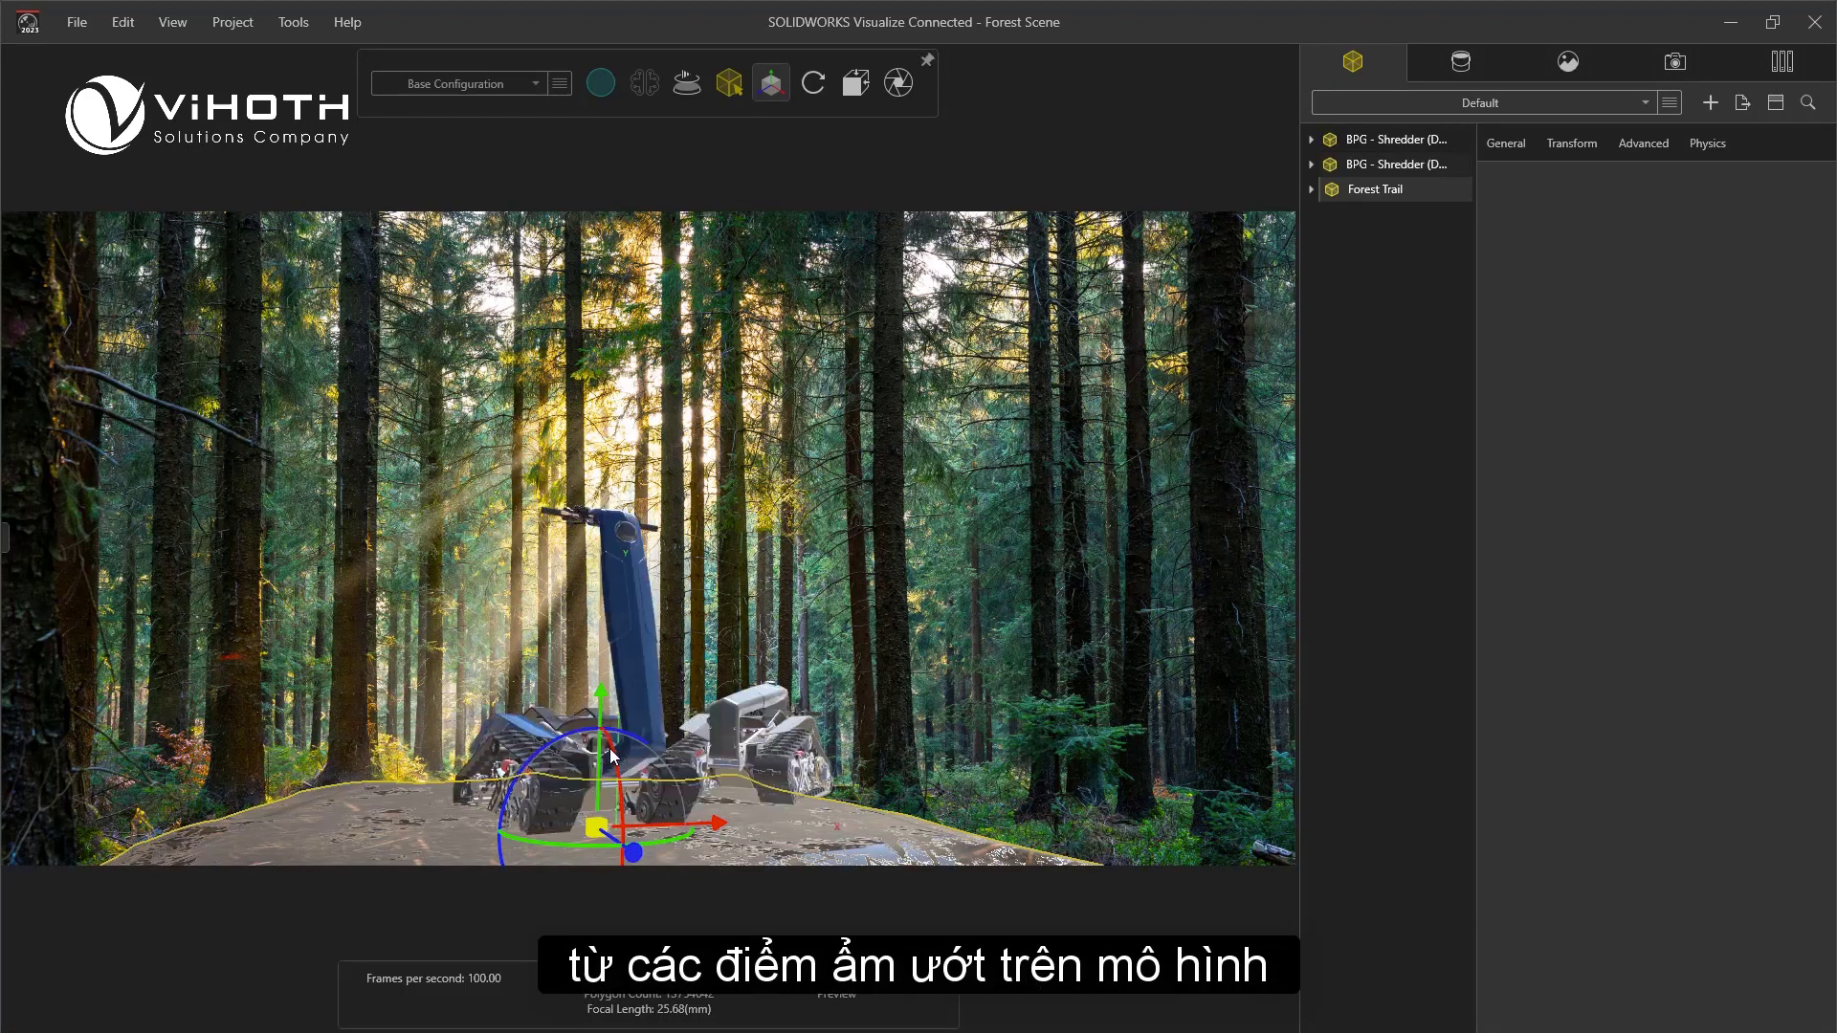
{"action": "left_click_drag", "start_coordinate": [666, 813], "coordinate": [714, 817]}
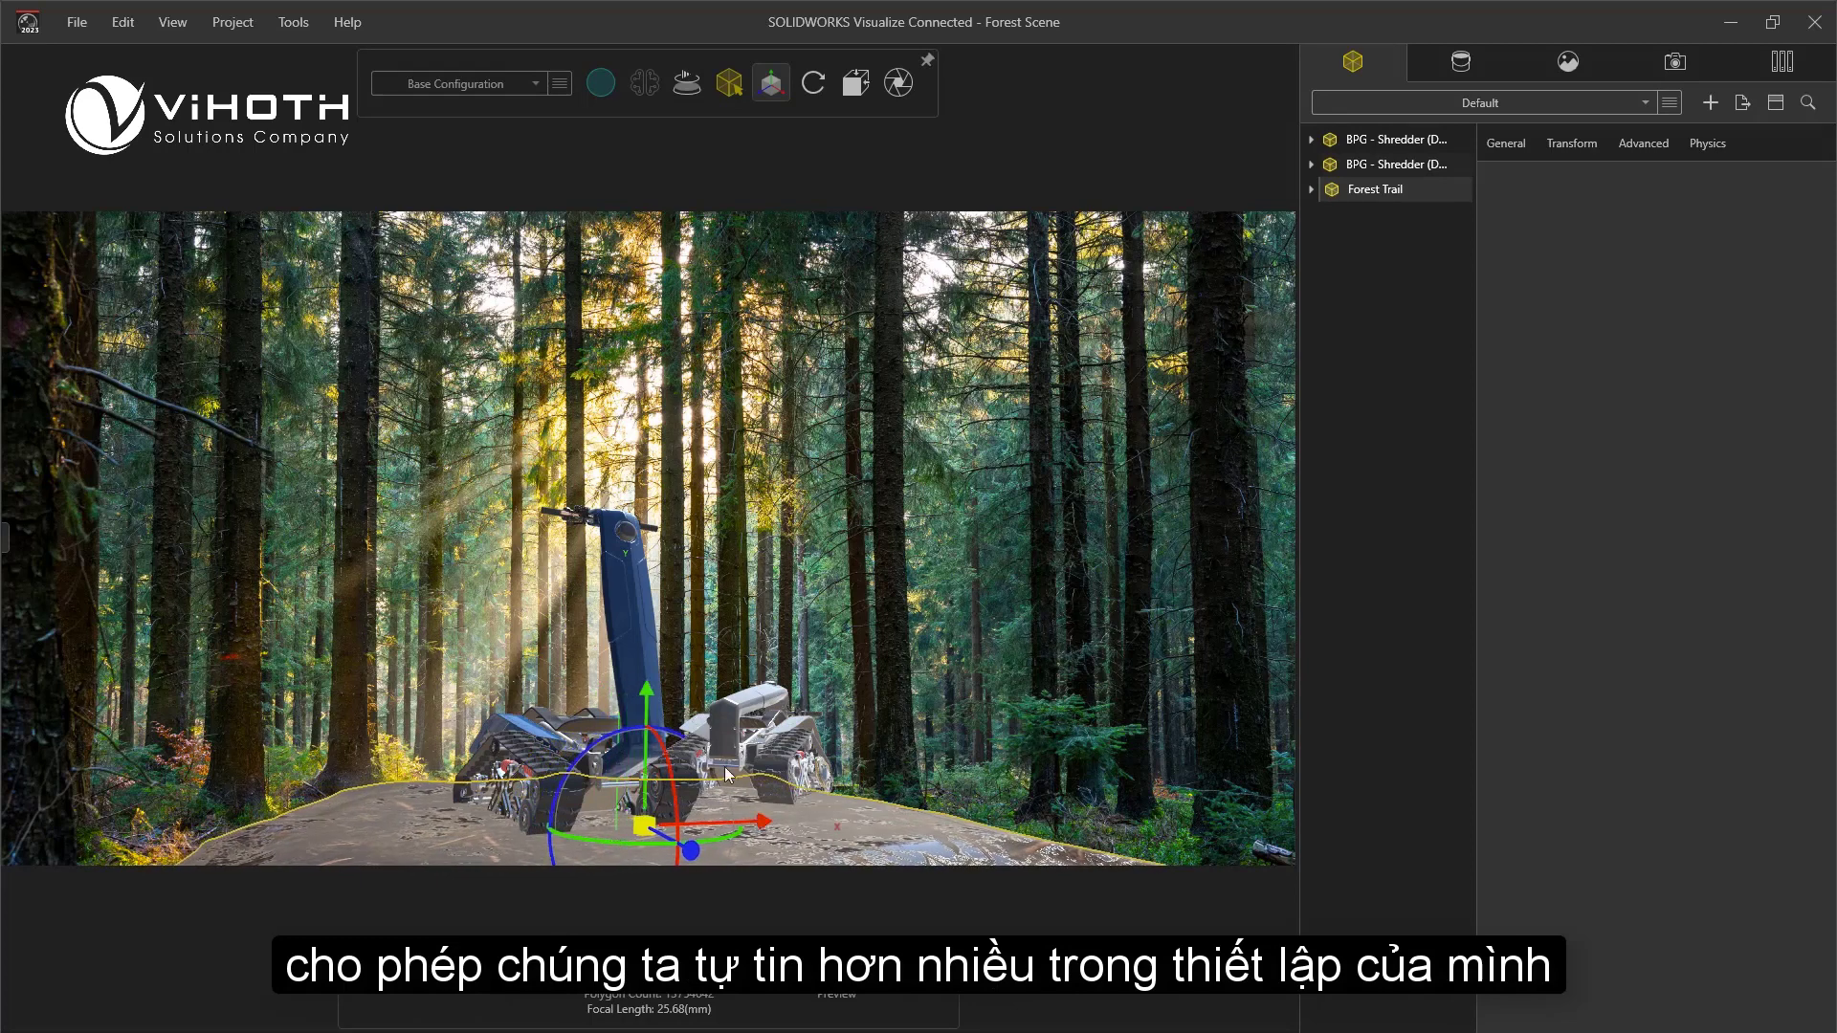
{"action": "left_click_drag", "start_coordinate": [654, 697], "coordinate": [654, 705]}
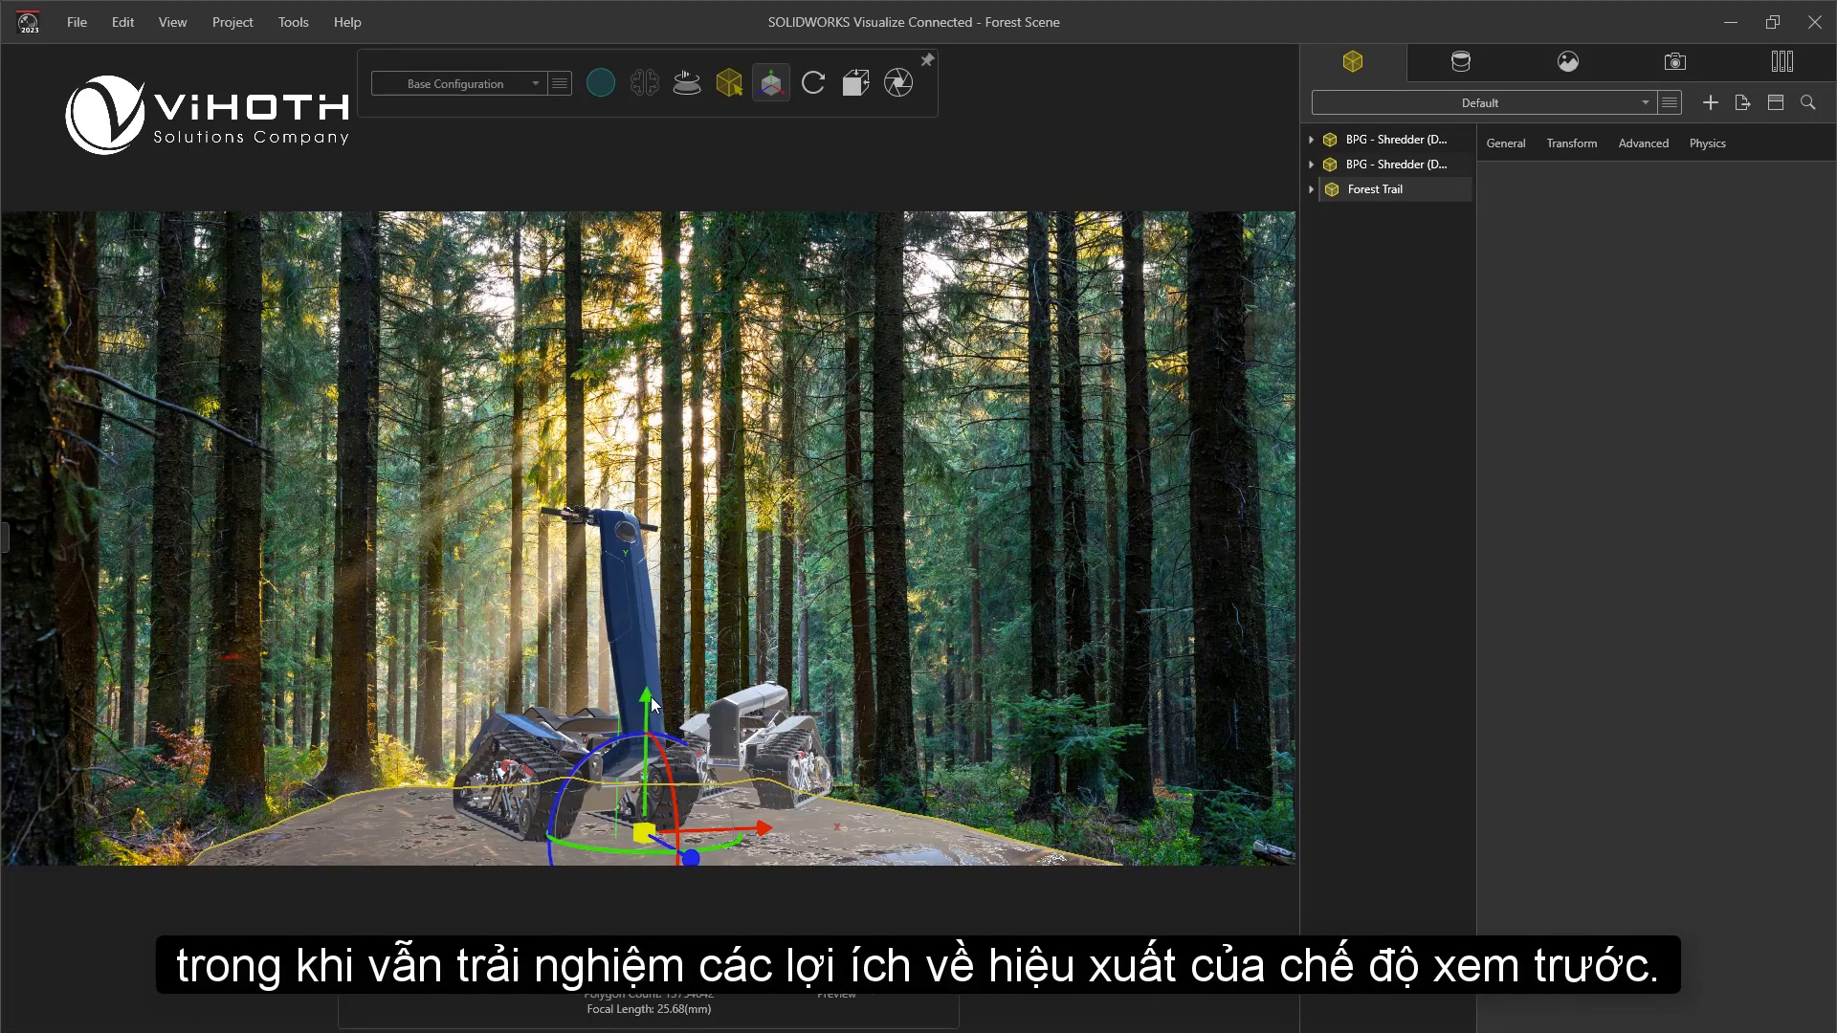
Switch from preview to Accurate rendering and apply a displacement density of 150 to the geometry of the Forest Trail part
{"action": "key", "text": "p"}
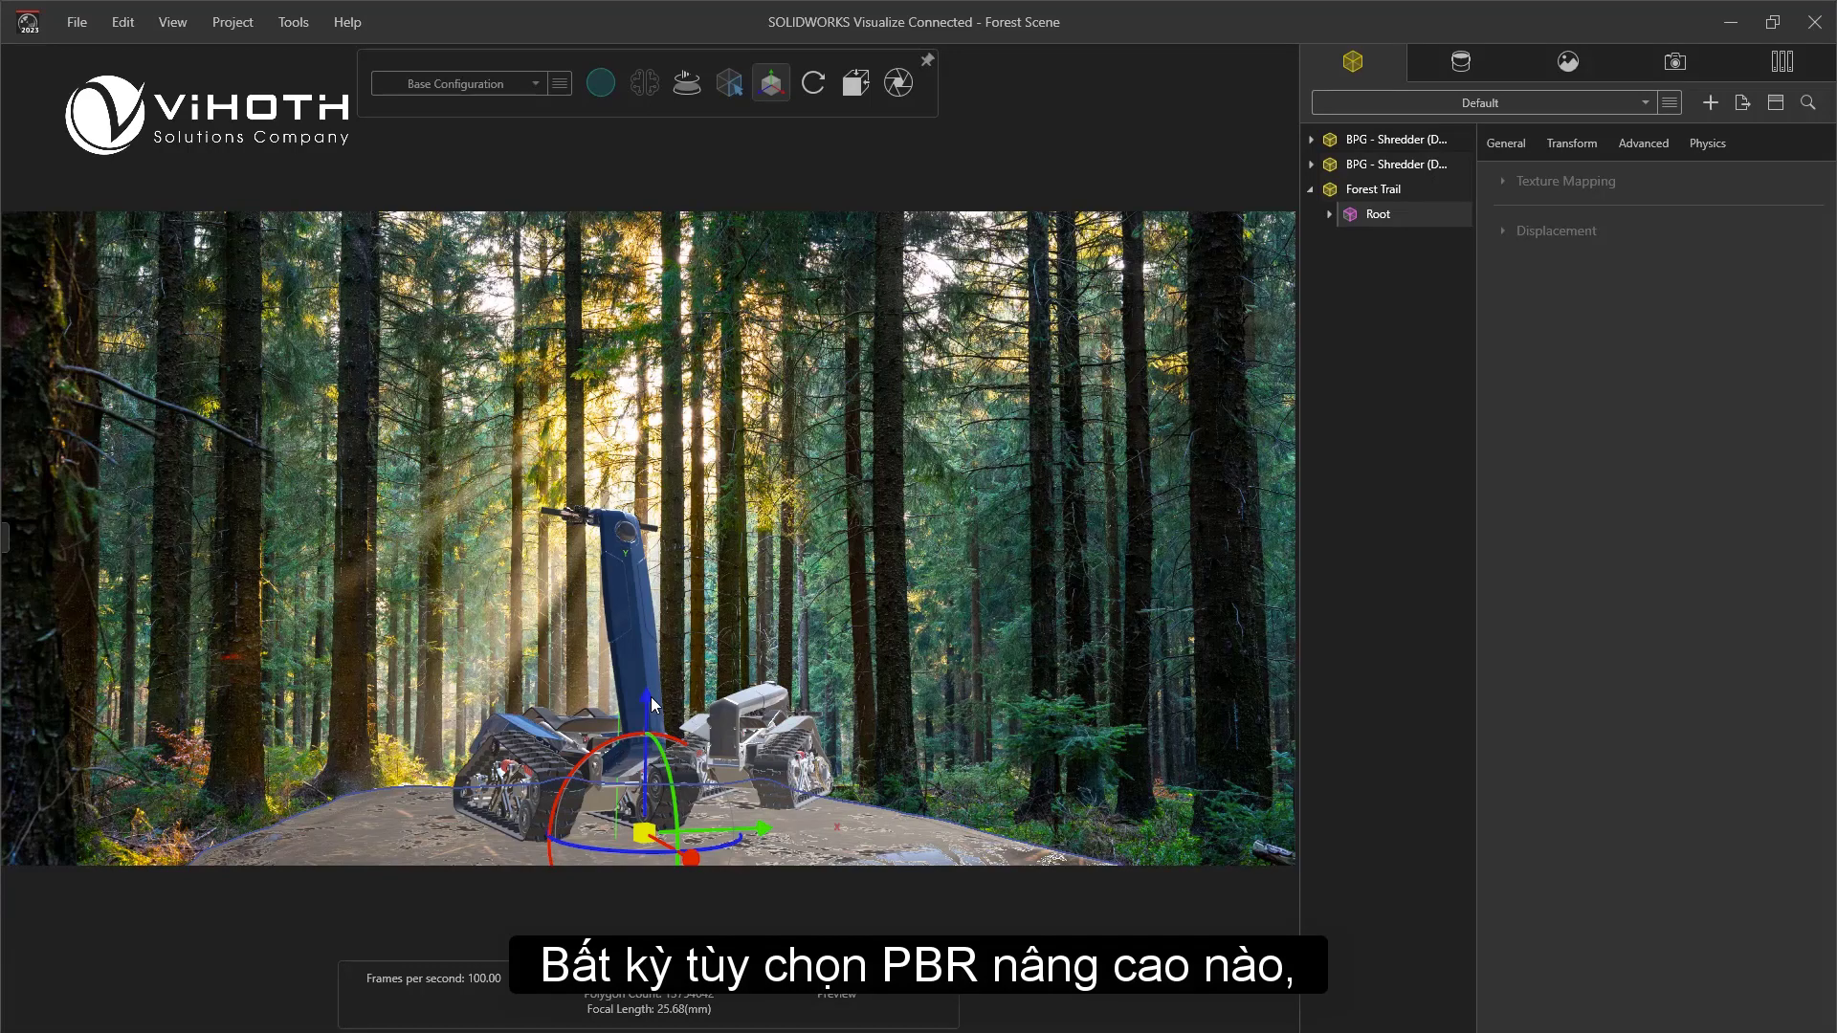
{"action": "key", "text": "r"}
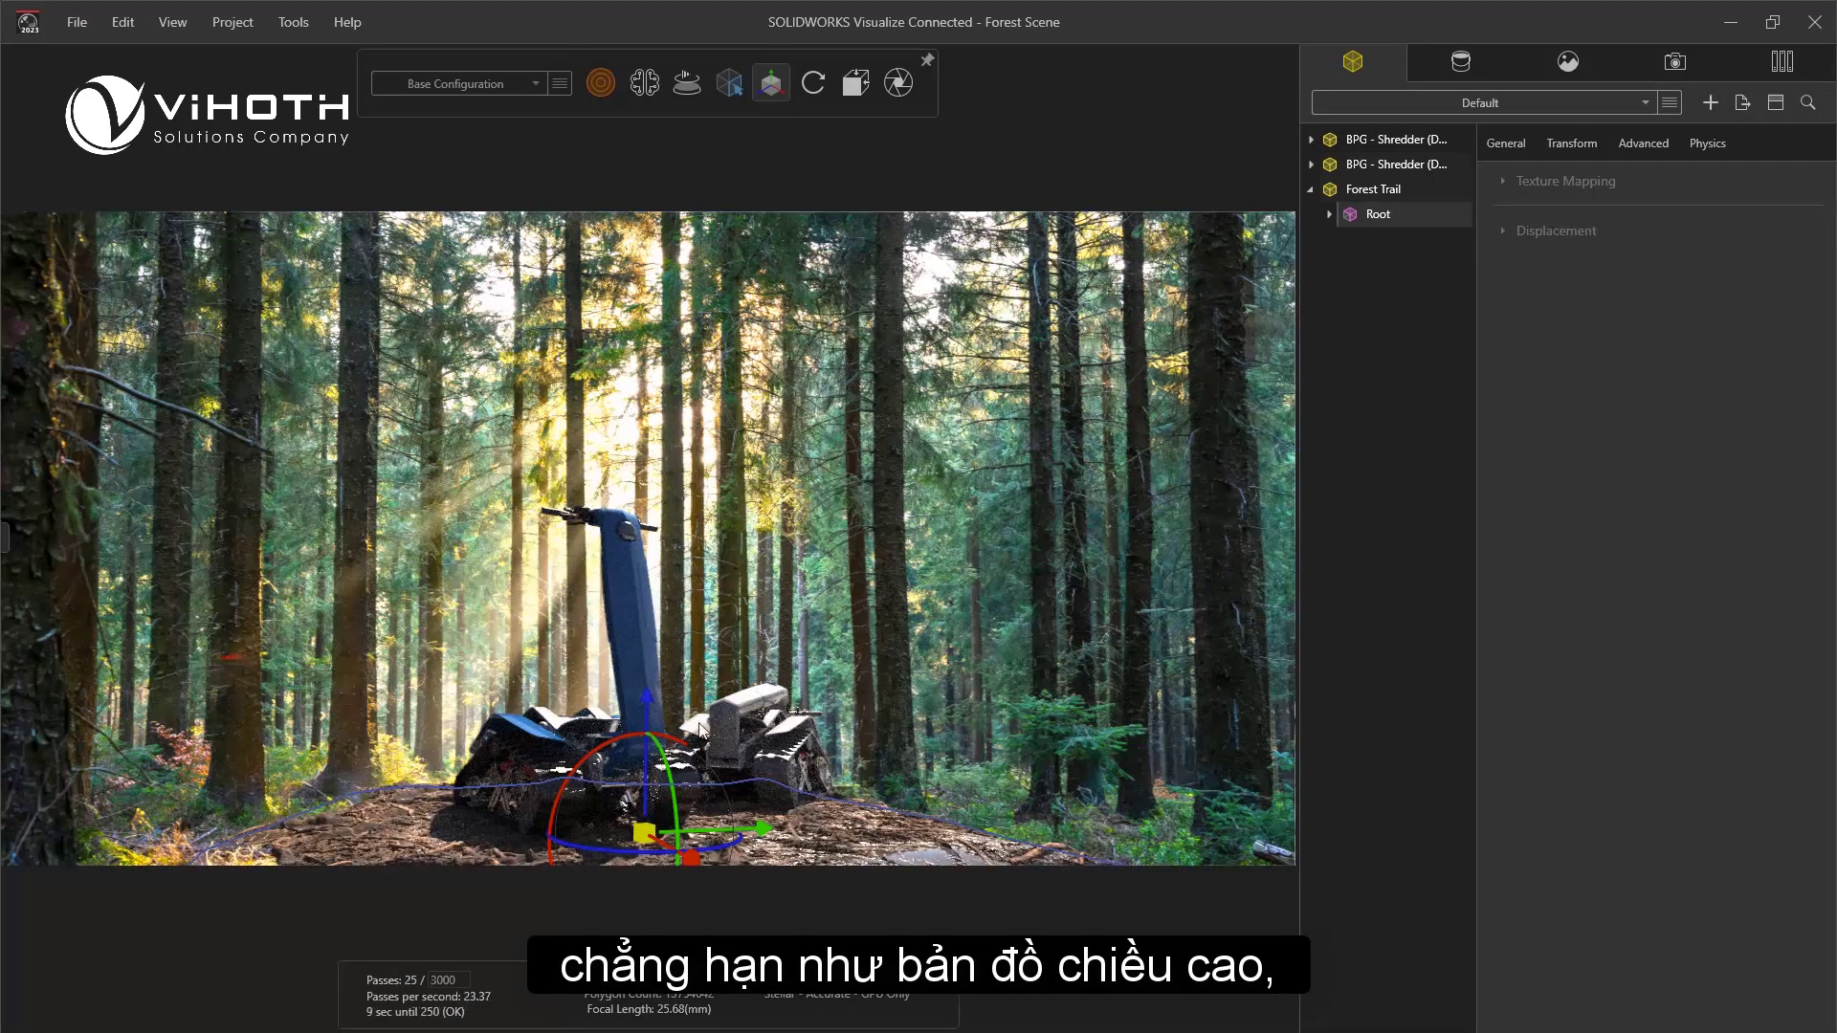
{"action": "left_click", "coordinate": [828, 814]}
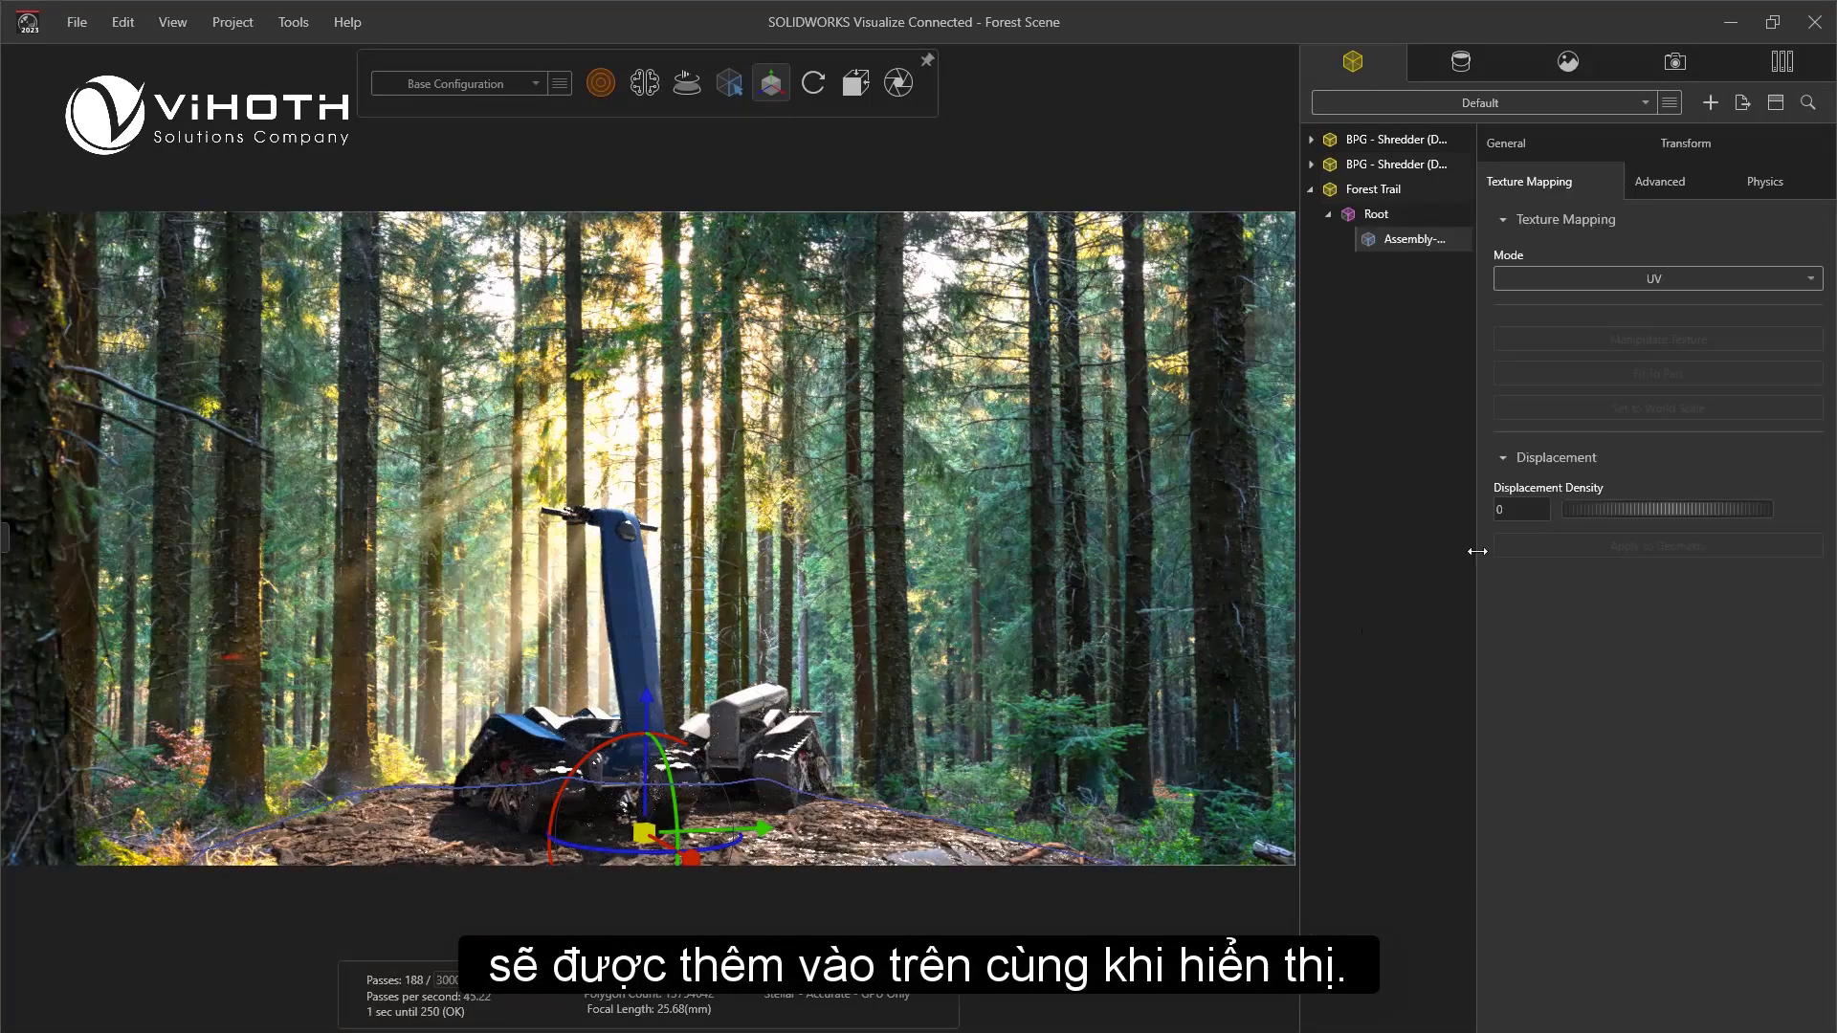
{"action": "double_click", "coordinate": [1510, 515]}
{"action": "type", "text": "150"}
{"action": "left_click", "coordinate": [1510, 542]}
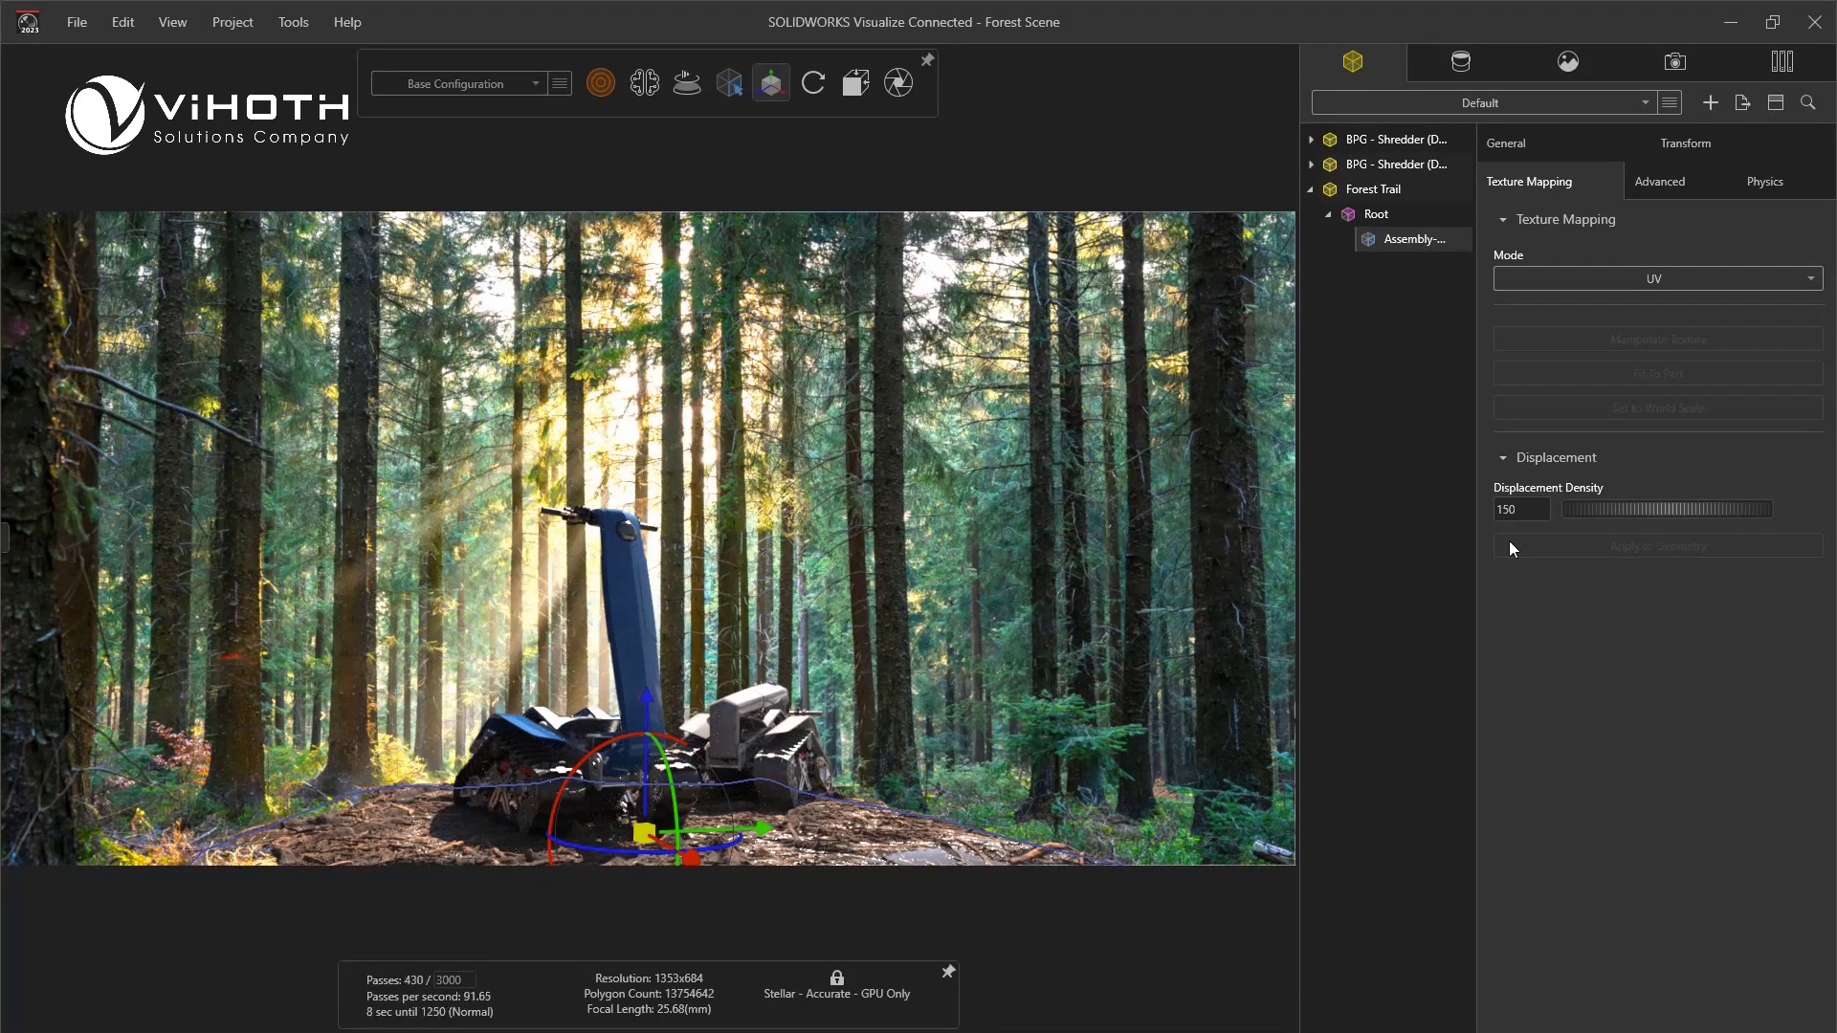
{"action": "left_click", "coordinate": [1141, 691]}
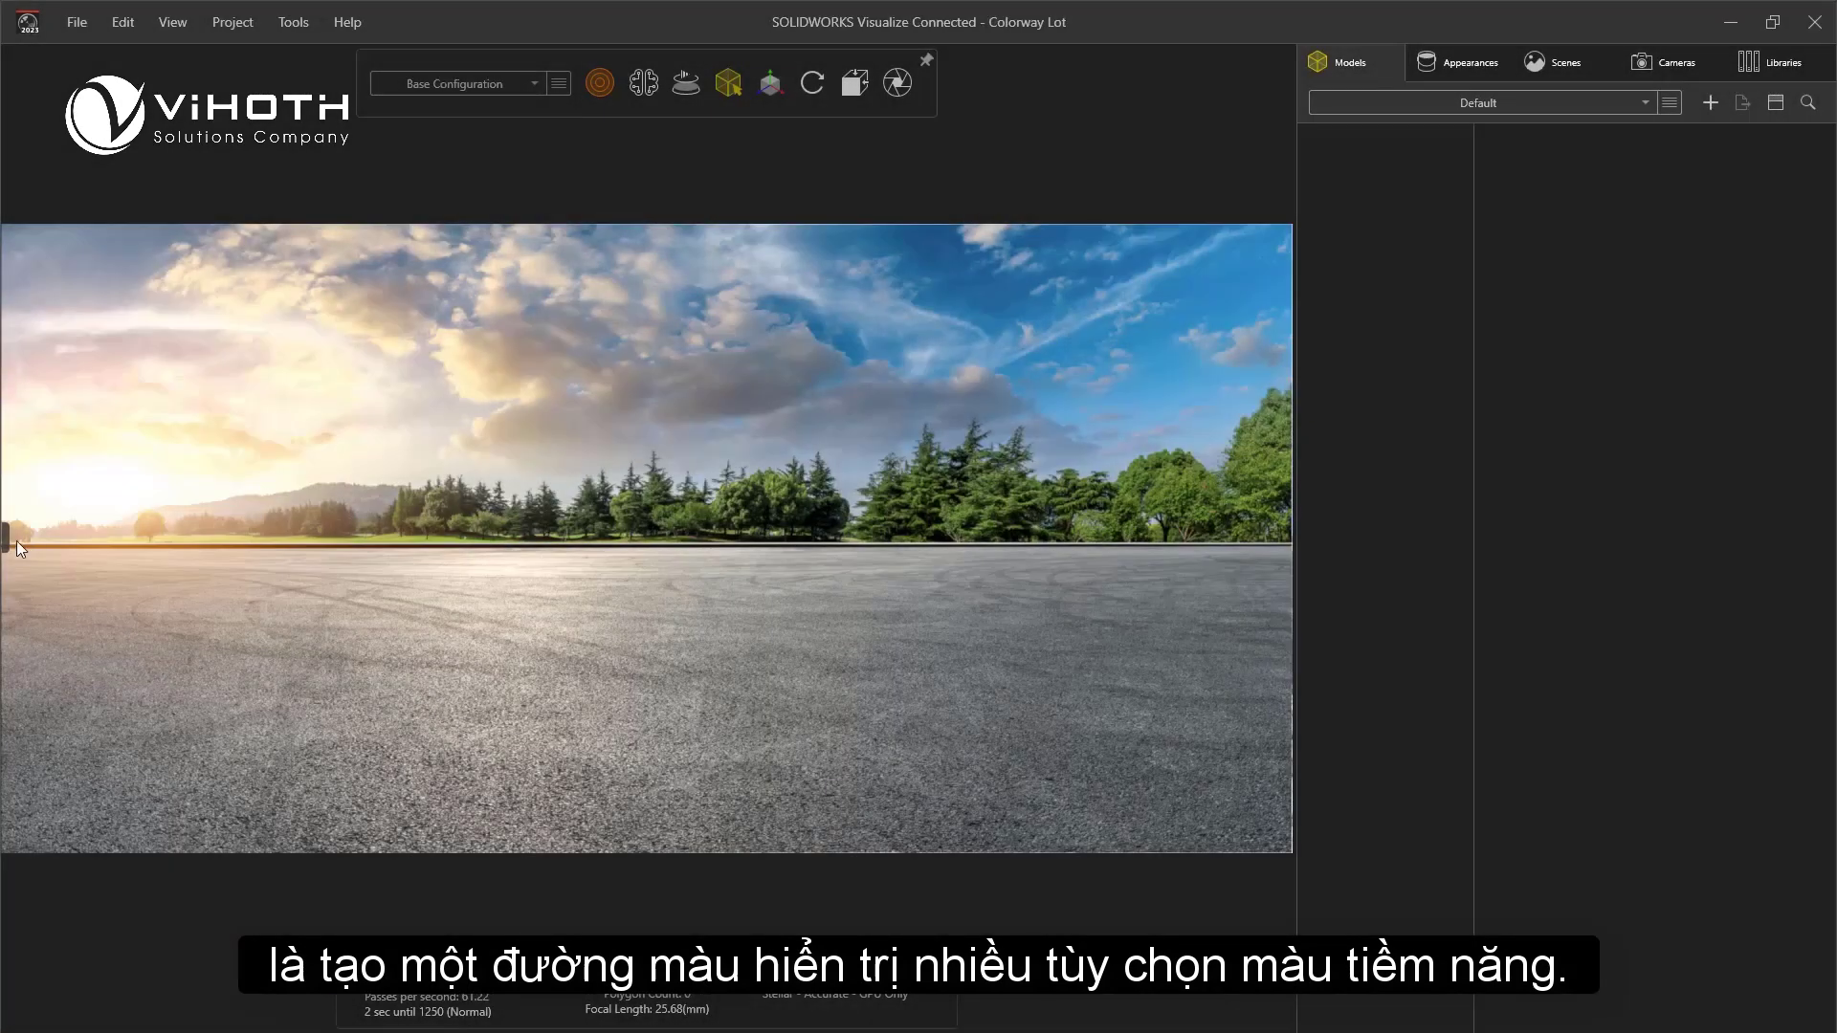
Import the BPG - Shredder model from the file library into the Colorway Lot scene with Appearance part grouping
{"action": "left_click", "coordinate": [15, 541]}
{"action": "left_click_drag", "start_coordinate": [214, 261], "coordinate": [415, 540]}
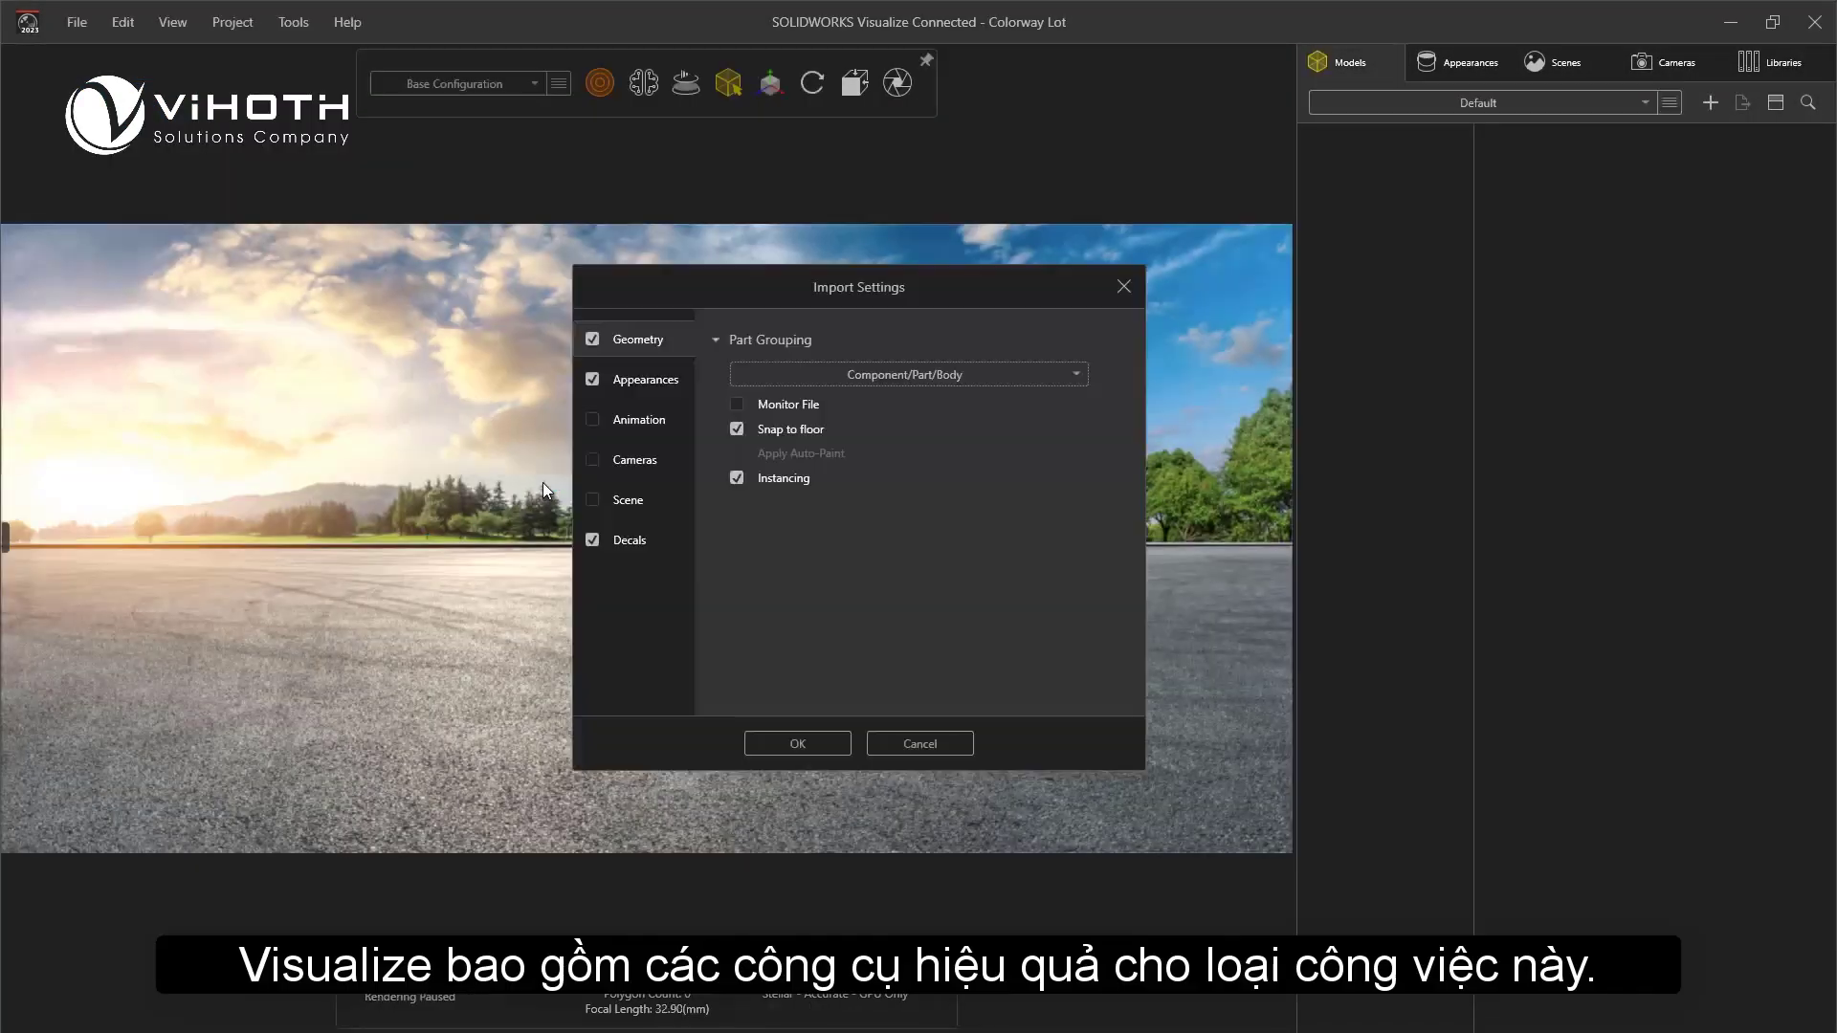
{"action": "left_click", "coordinate": [1070, 379]}
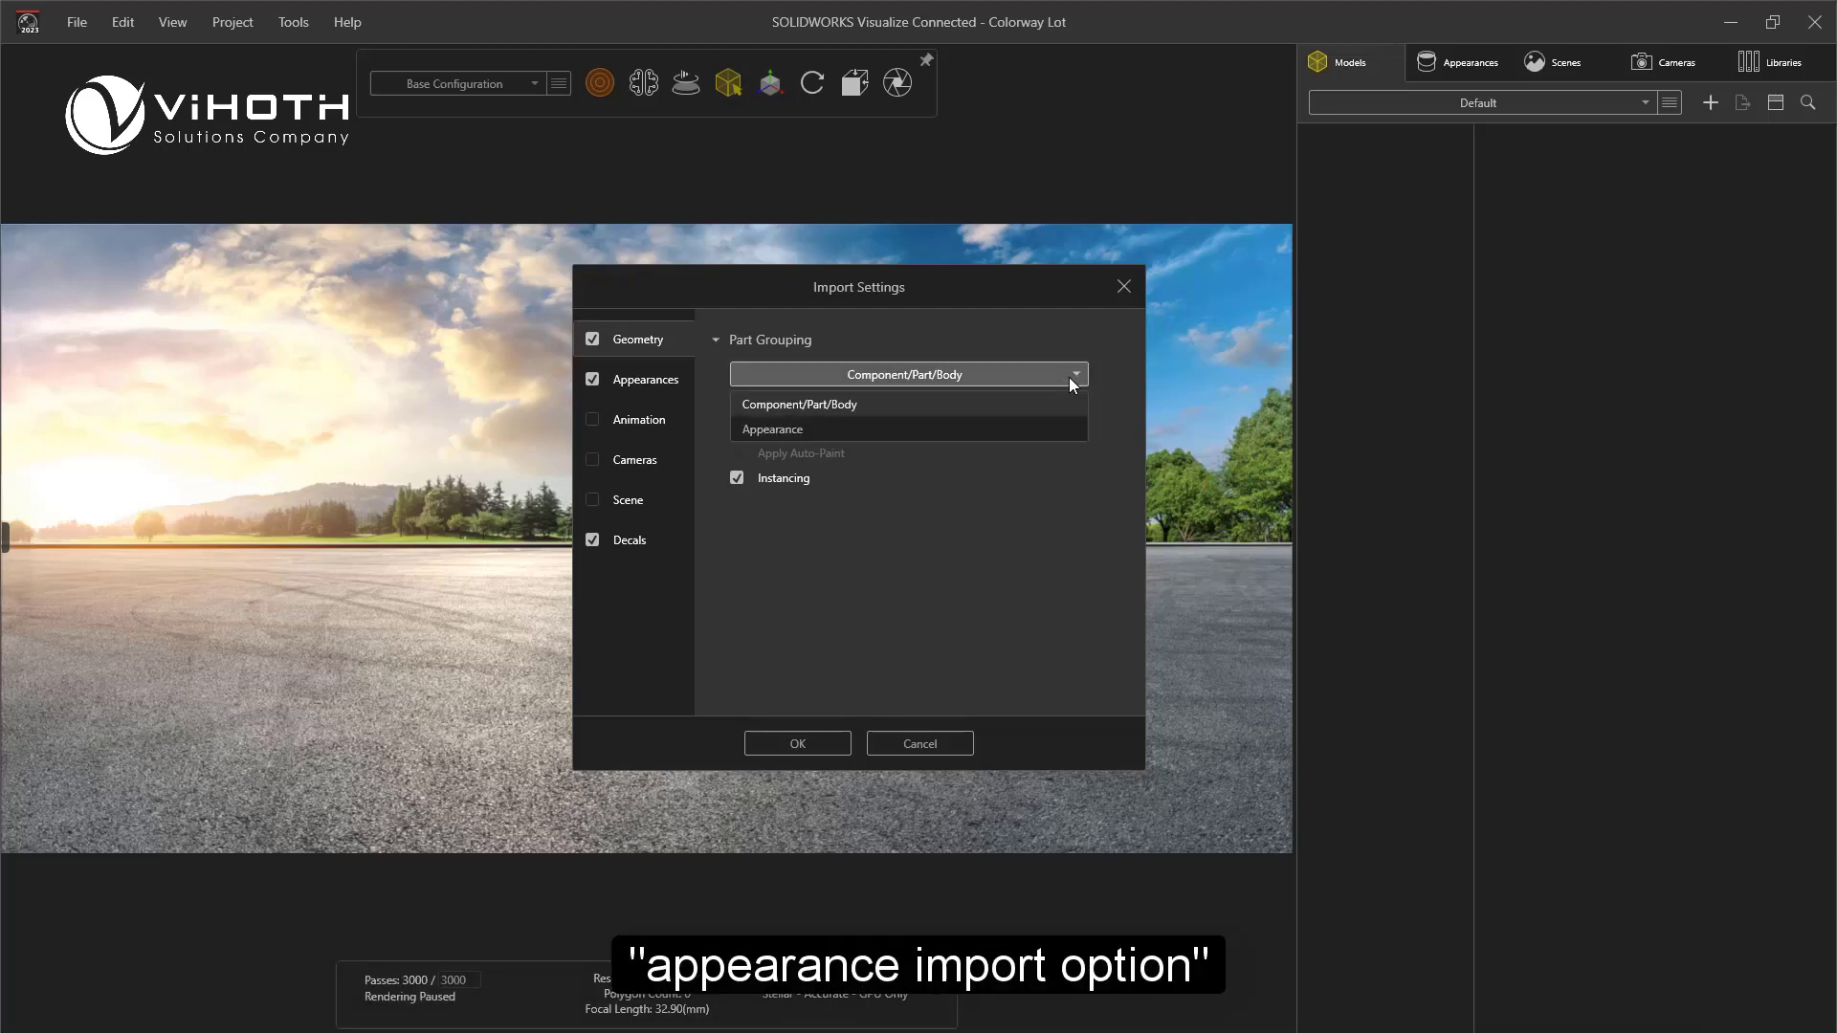
{"action": "left_click", "coordinate": [1047, 428]}
{"action": "left_click", "coordinate": [830, 733]}
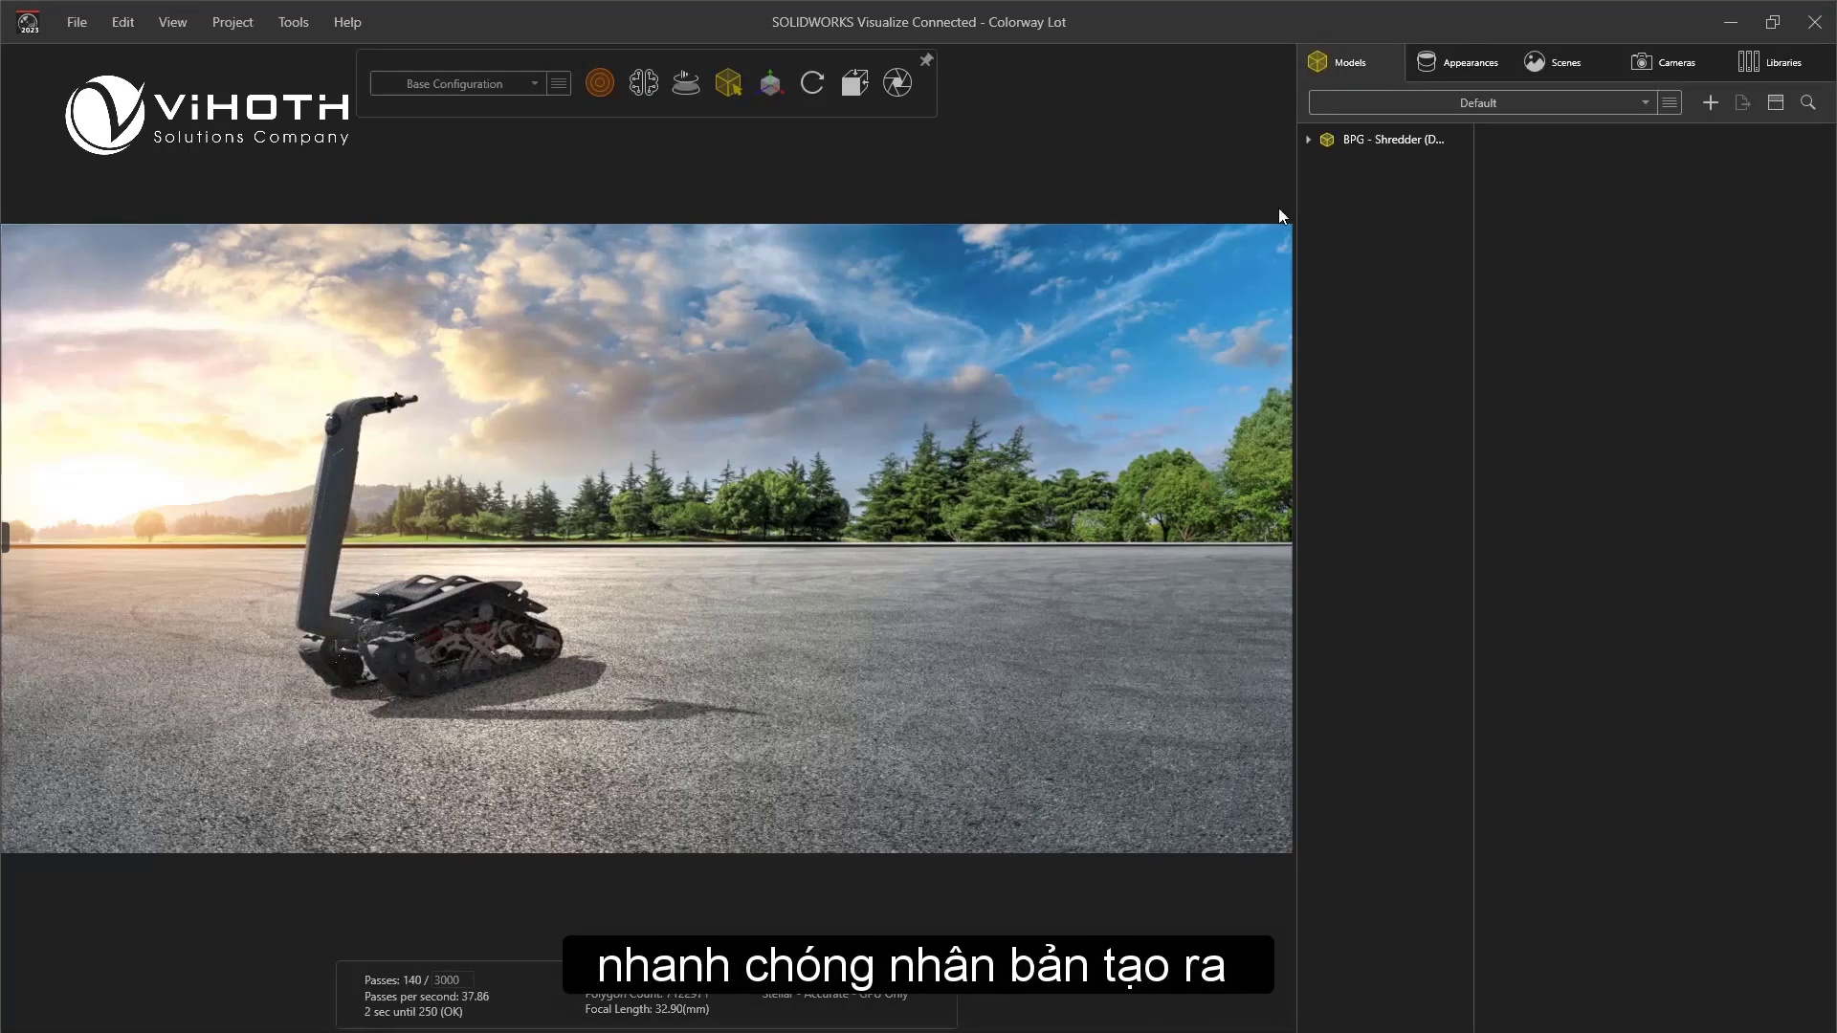
Create a grid pattern of the shredder with an X distance of 1.2 and a Y rotation of about -16.3
{"action": "left_click", "coordinate": [1330, 141]}
{"action": "left_click", "coordinate": [1496, 221]}
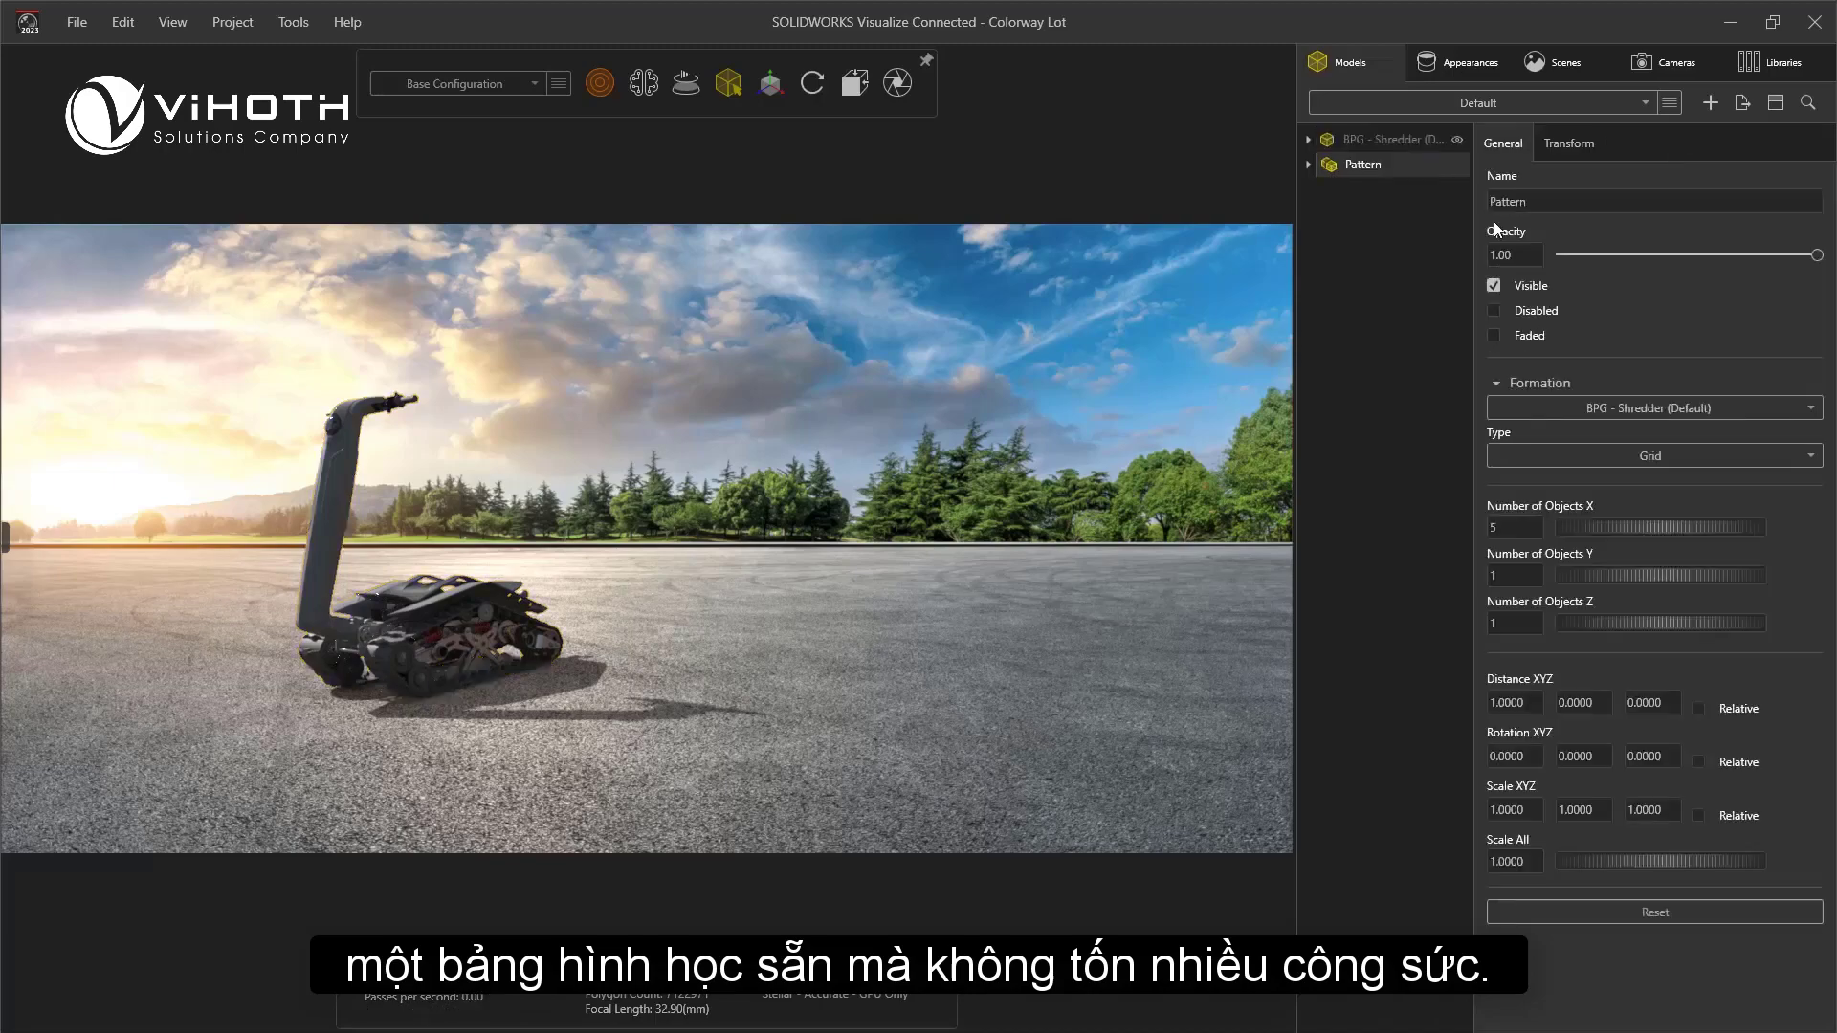
{"action": "double_click", "coordinate": [1510, 702]}
{"action": "type", "text": "1.2"}
{"action": "key", "text": "Tab"}
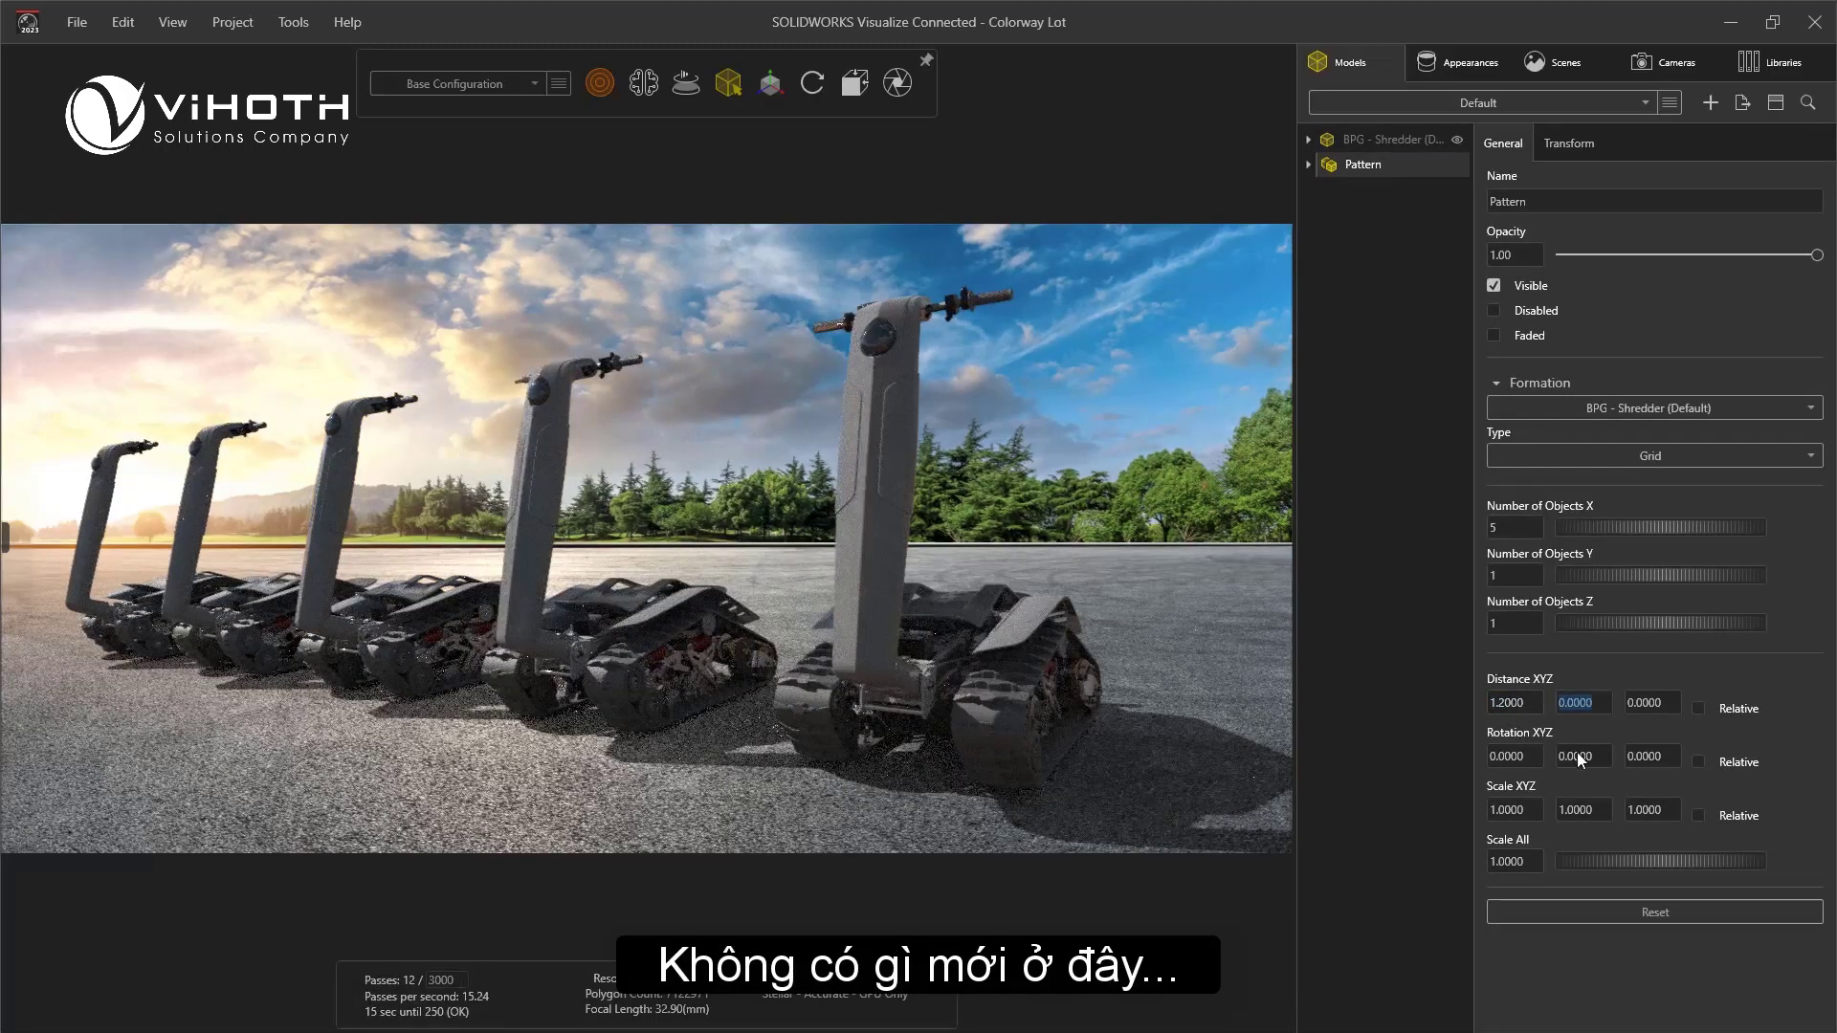
{"action": "left_click_drag", "start_coordinate": [1578, 754], "coordinate": [1420, 764]}
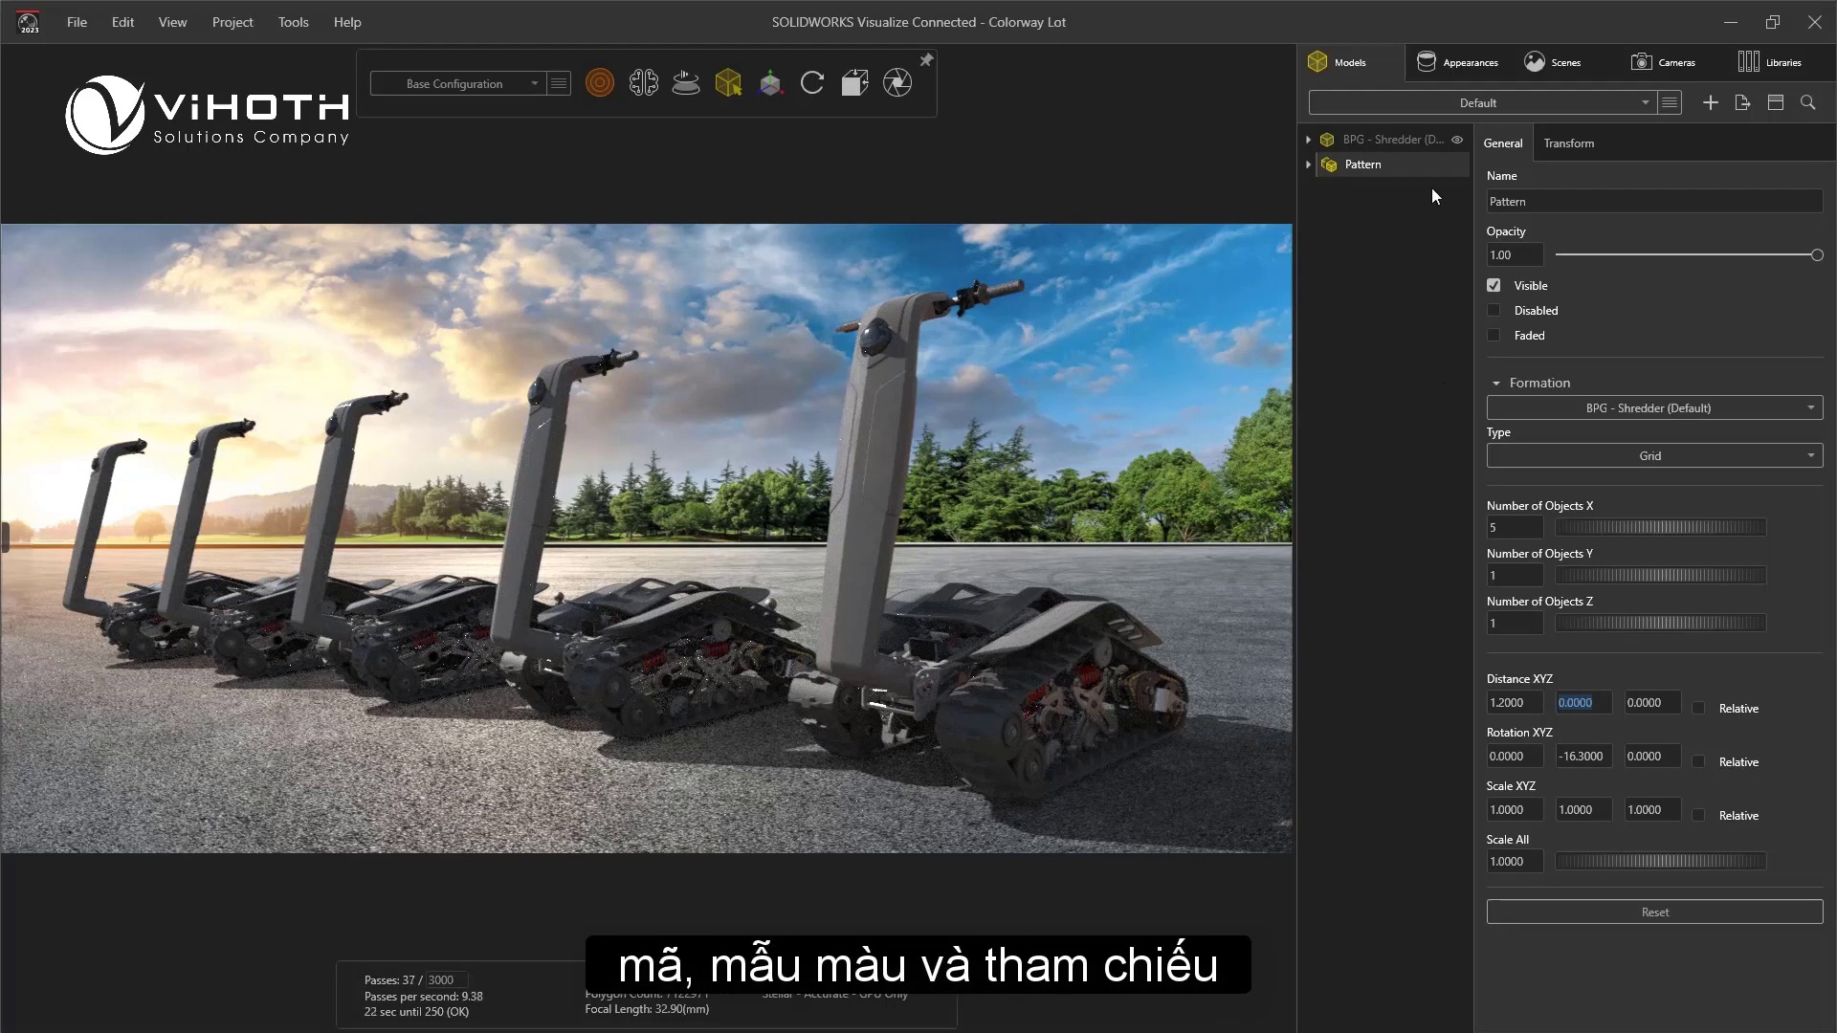
Open the base color of the 1 - 3DS BLUE appearance and load the Bright Colors swatch palette
{"action": "left_click", "coordinate": [1427, 73]}
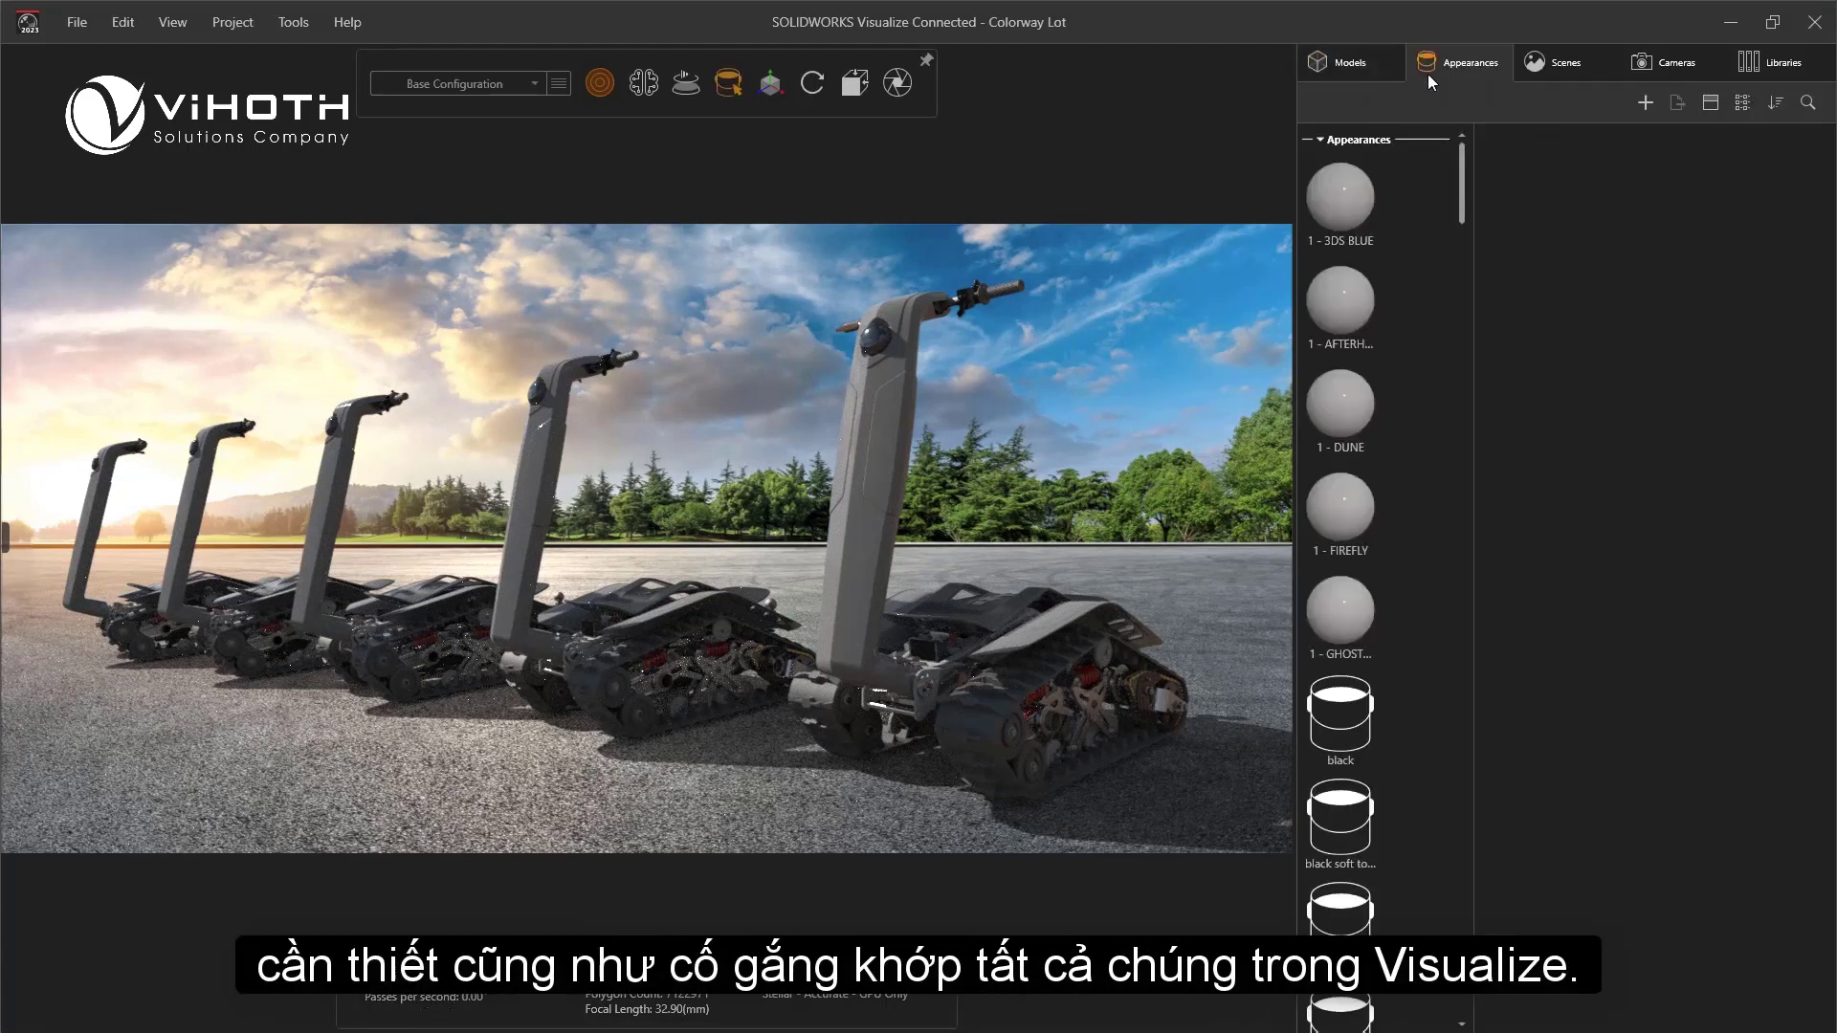
{"action": "left_click", "coordinate": [1343, 204]}
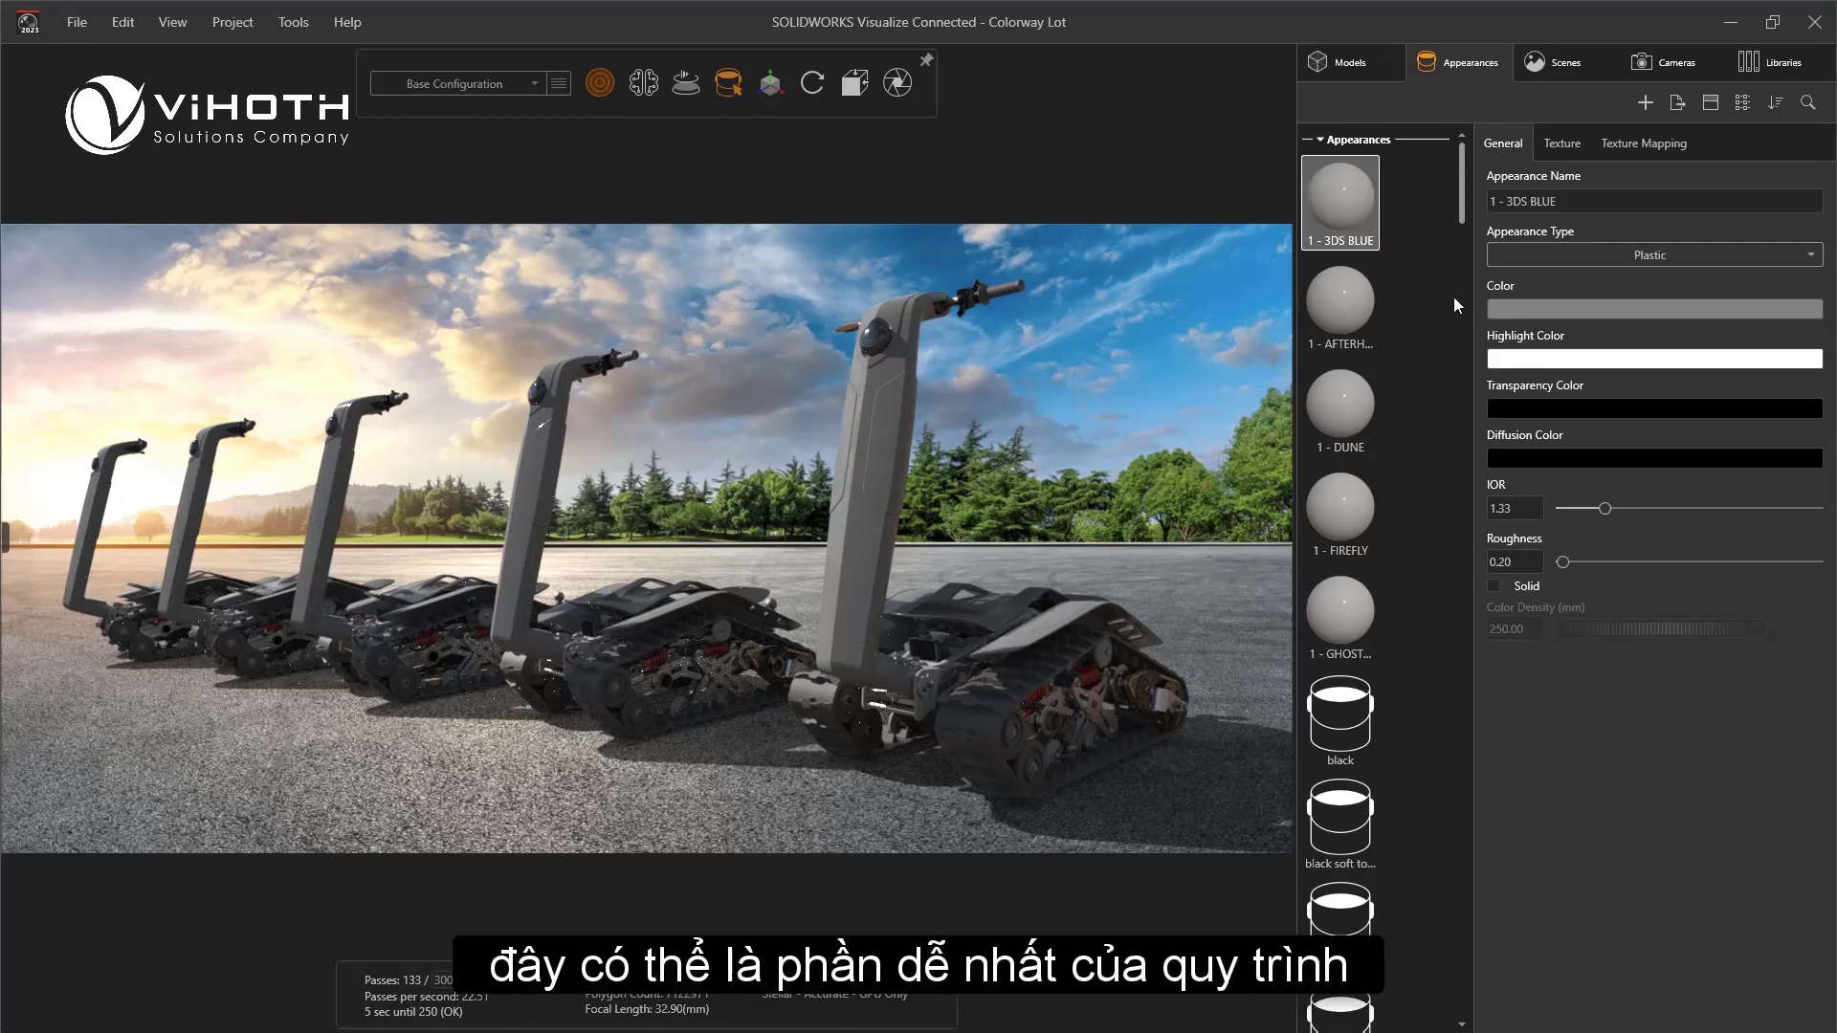
{"action": "left_click", "coordinate": [1506, 308]}
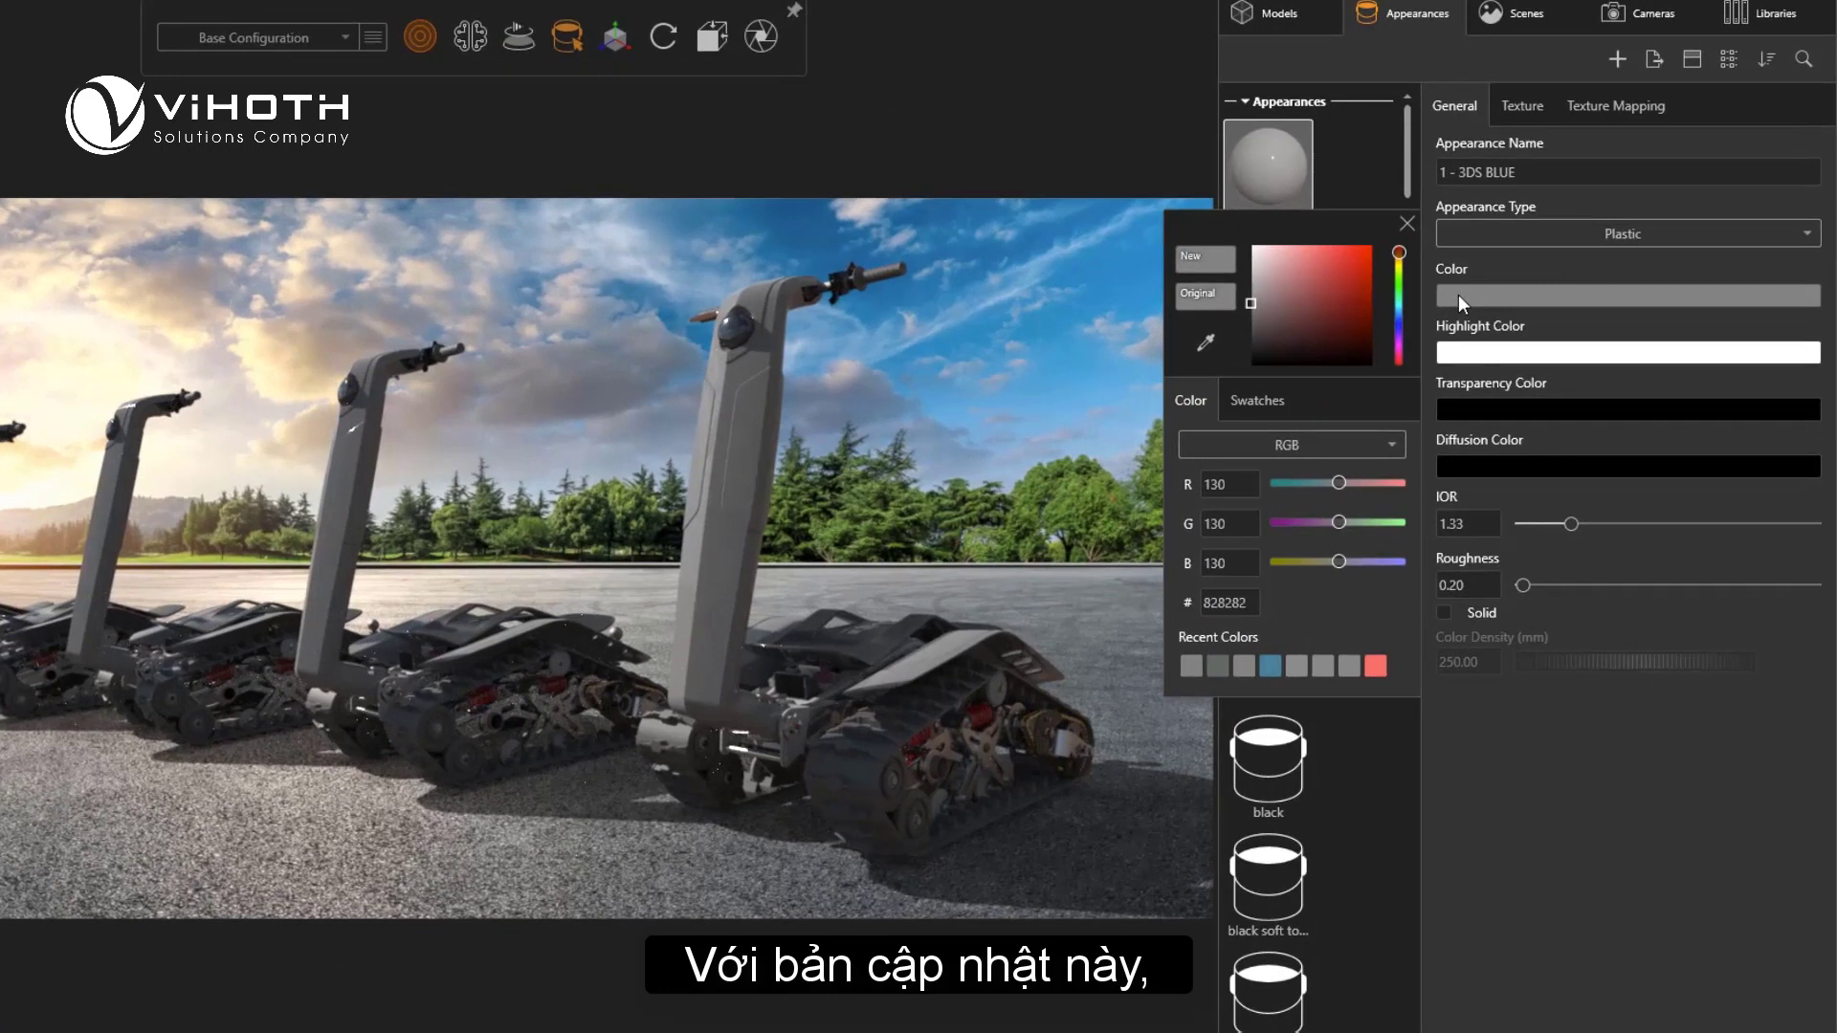
{"action": "left_click", "coordinate": [1273, 412]}
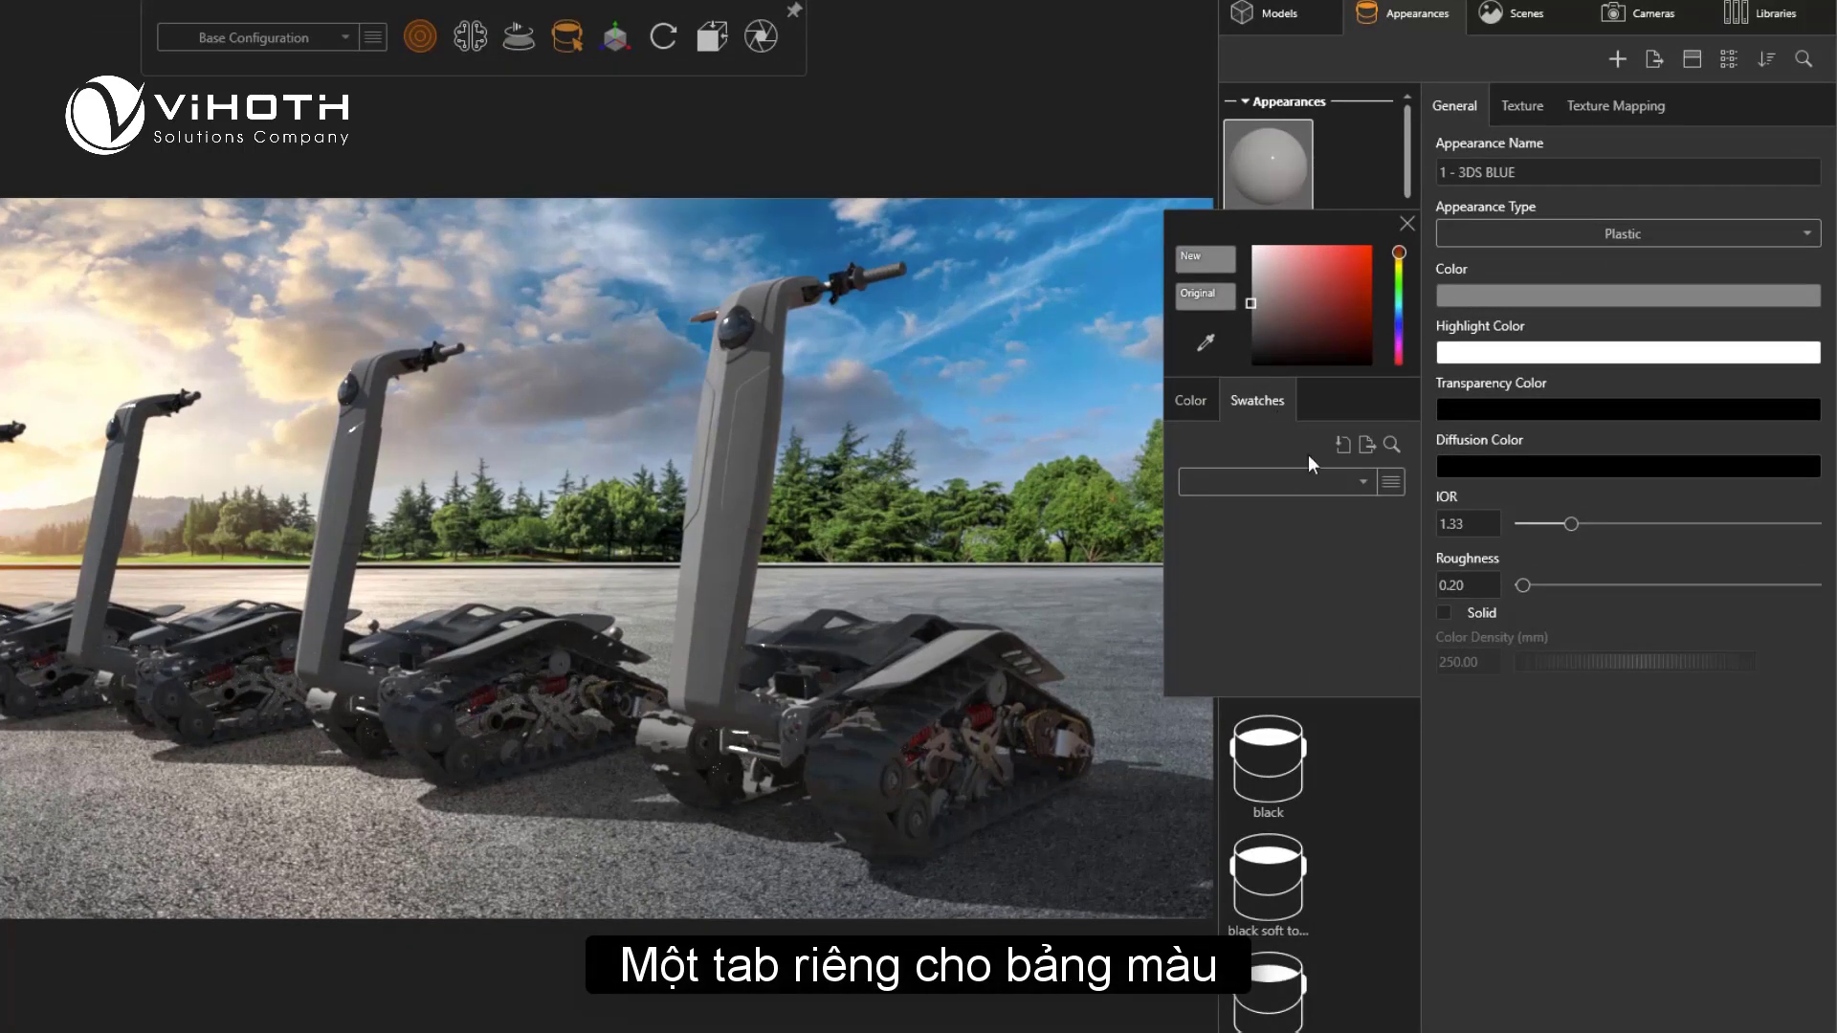
{"action": "left_click", "coordinate": [1357, 480]}
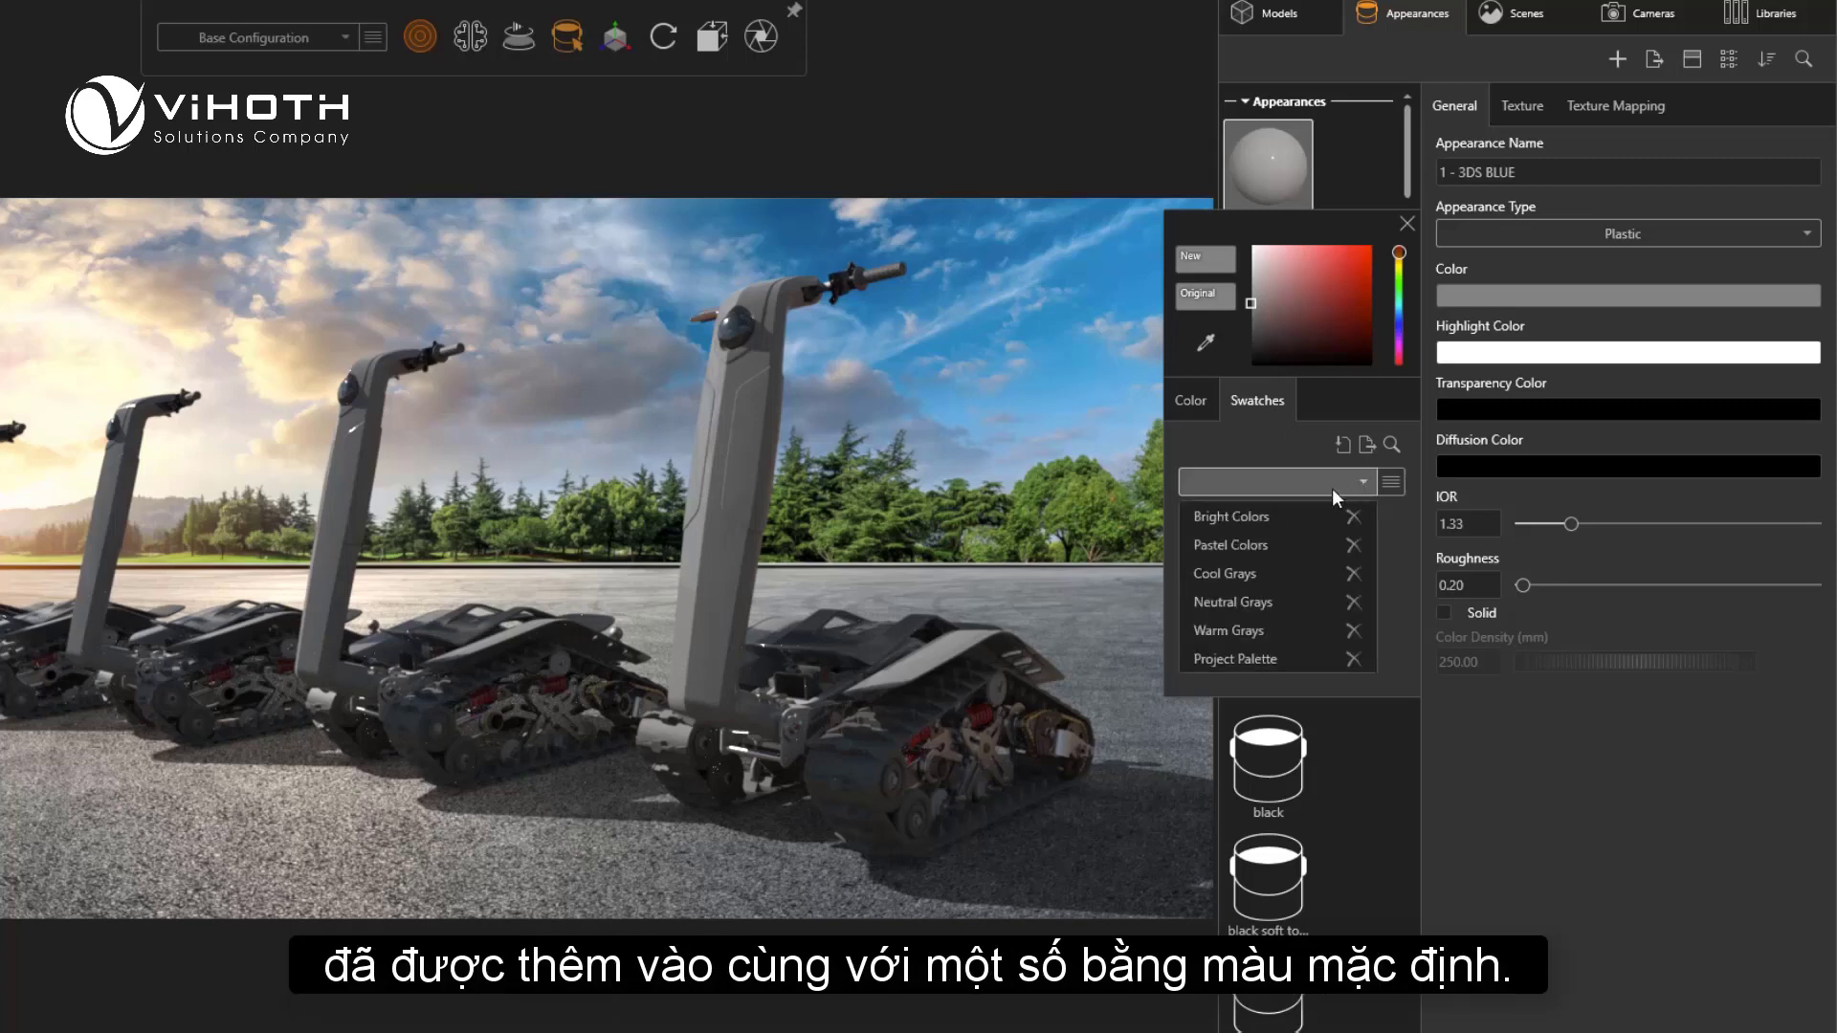
{"action": "left_click", "coordinate": [1295, 517]}
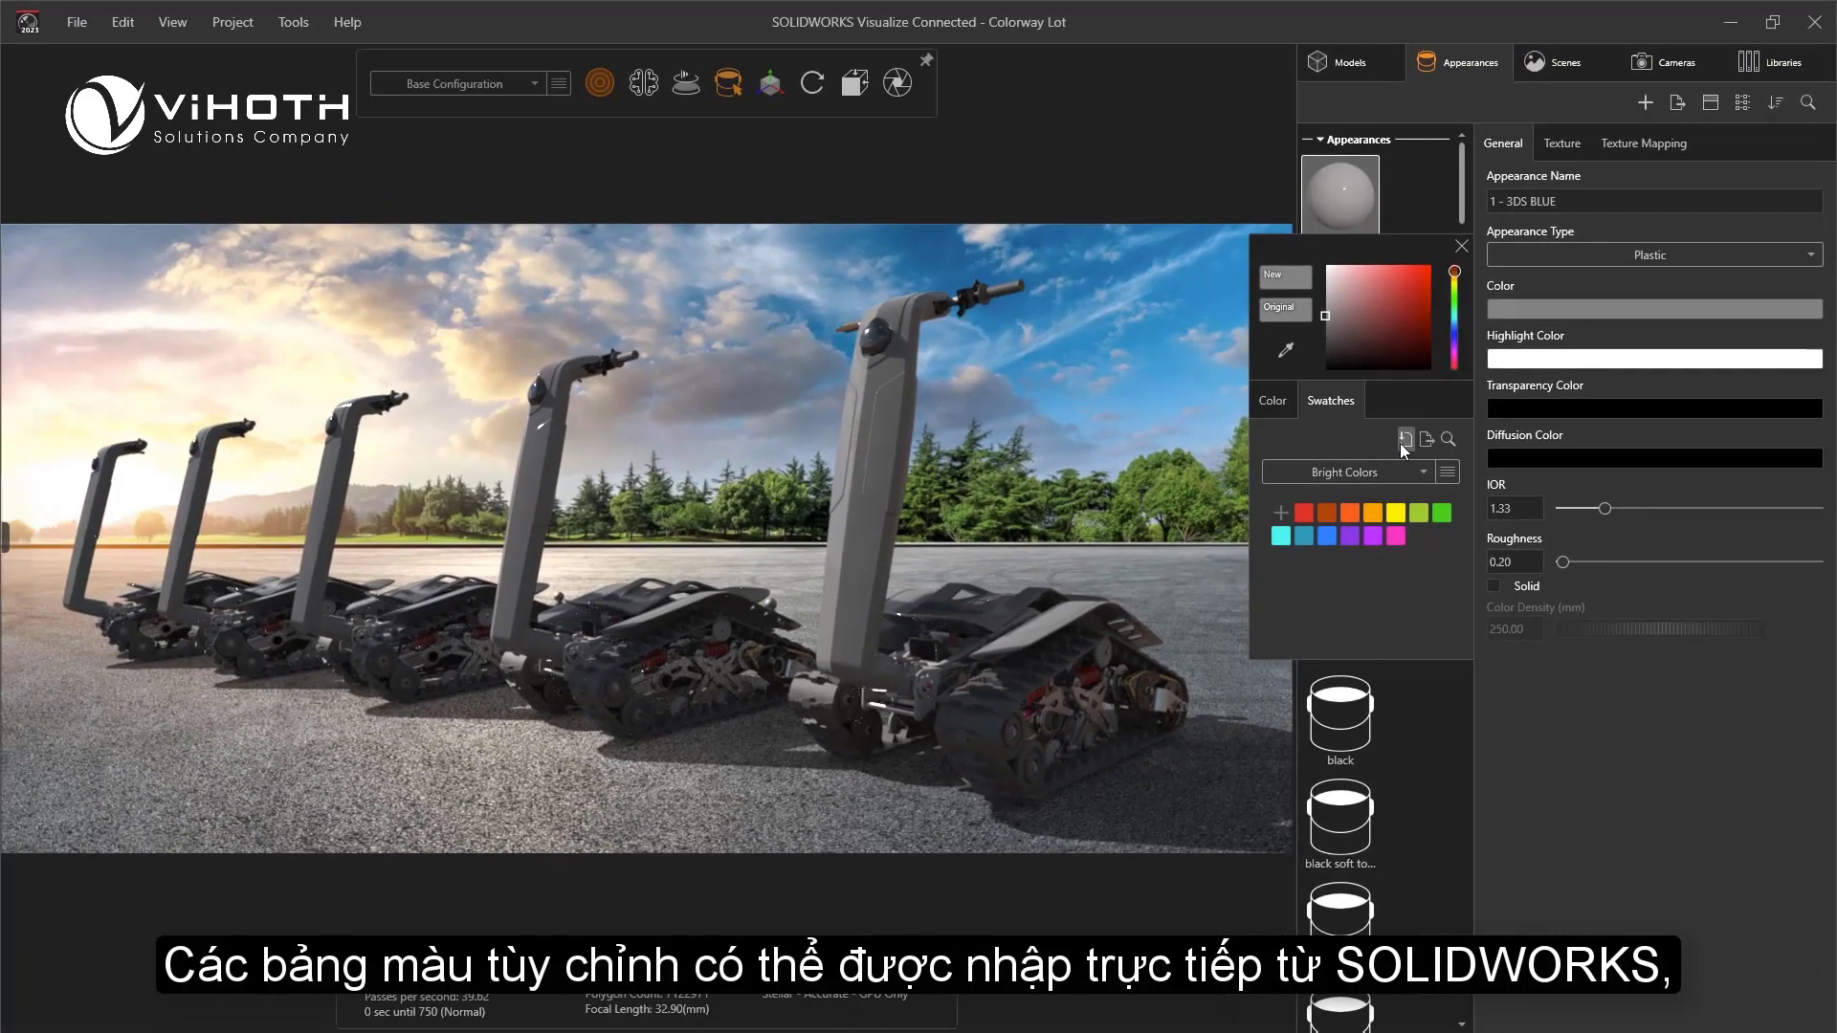
Import the Shredder New Colors.aco swatch palette and reopen the 1 - 3DS BLUE color, moving the color picker clear of the appearance list
{"action": "left_click", "coordinate": [1369, 444]}
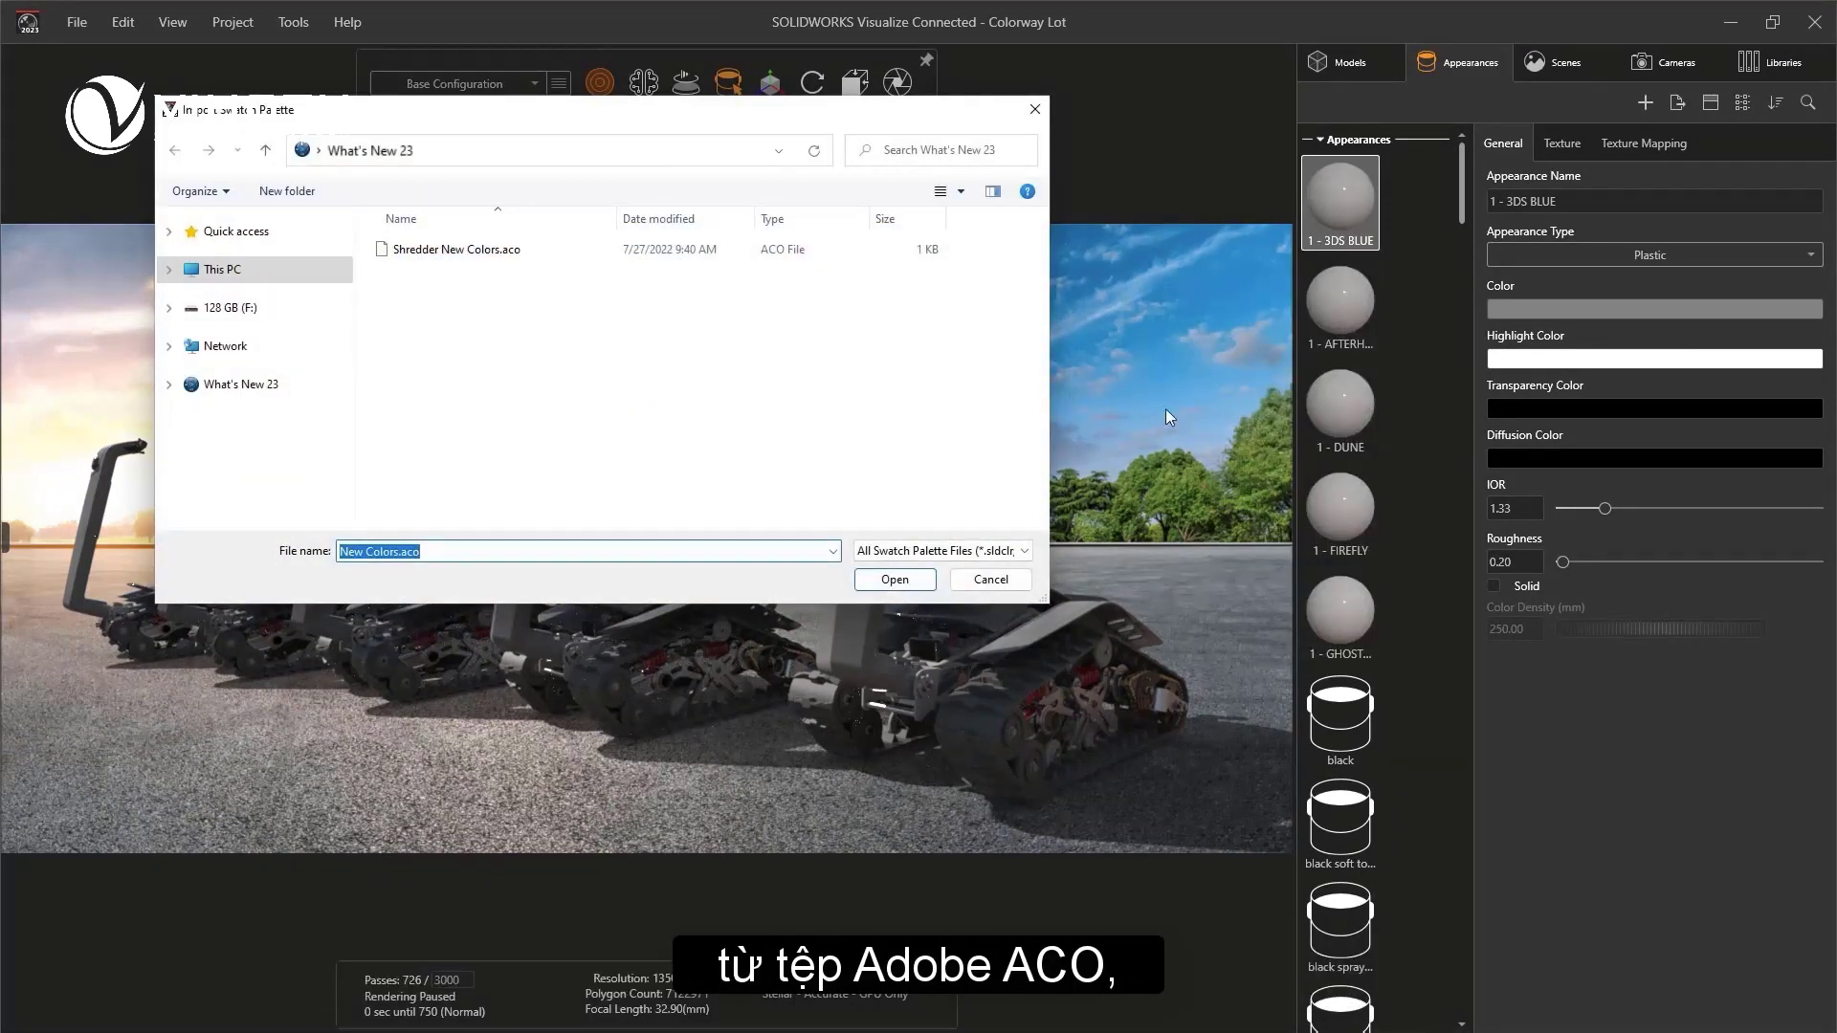
{"action": "double_click", "coordinate": [461, 253]}
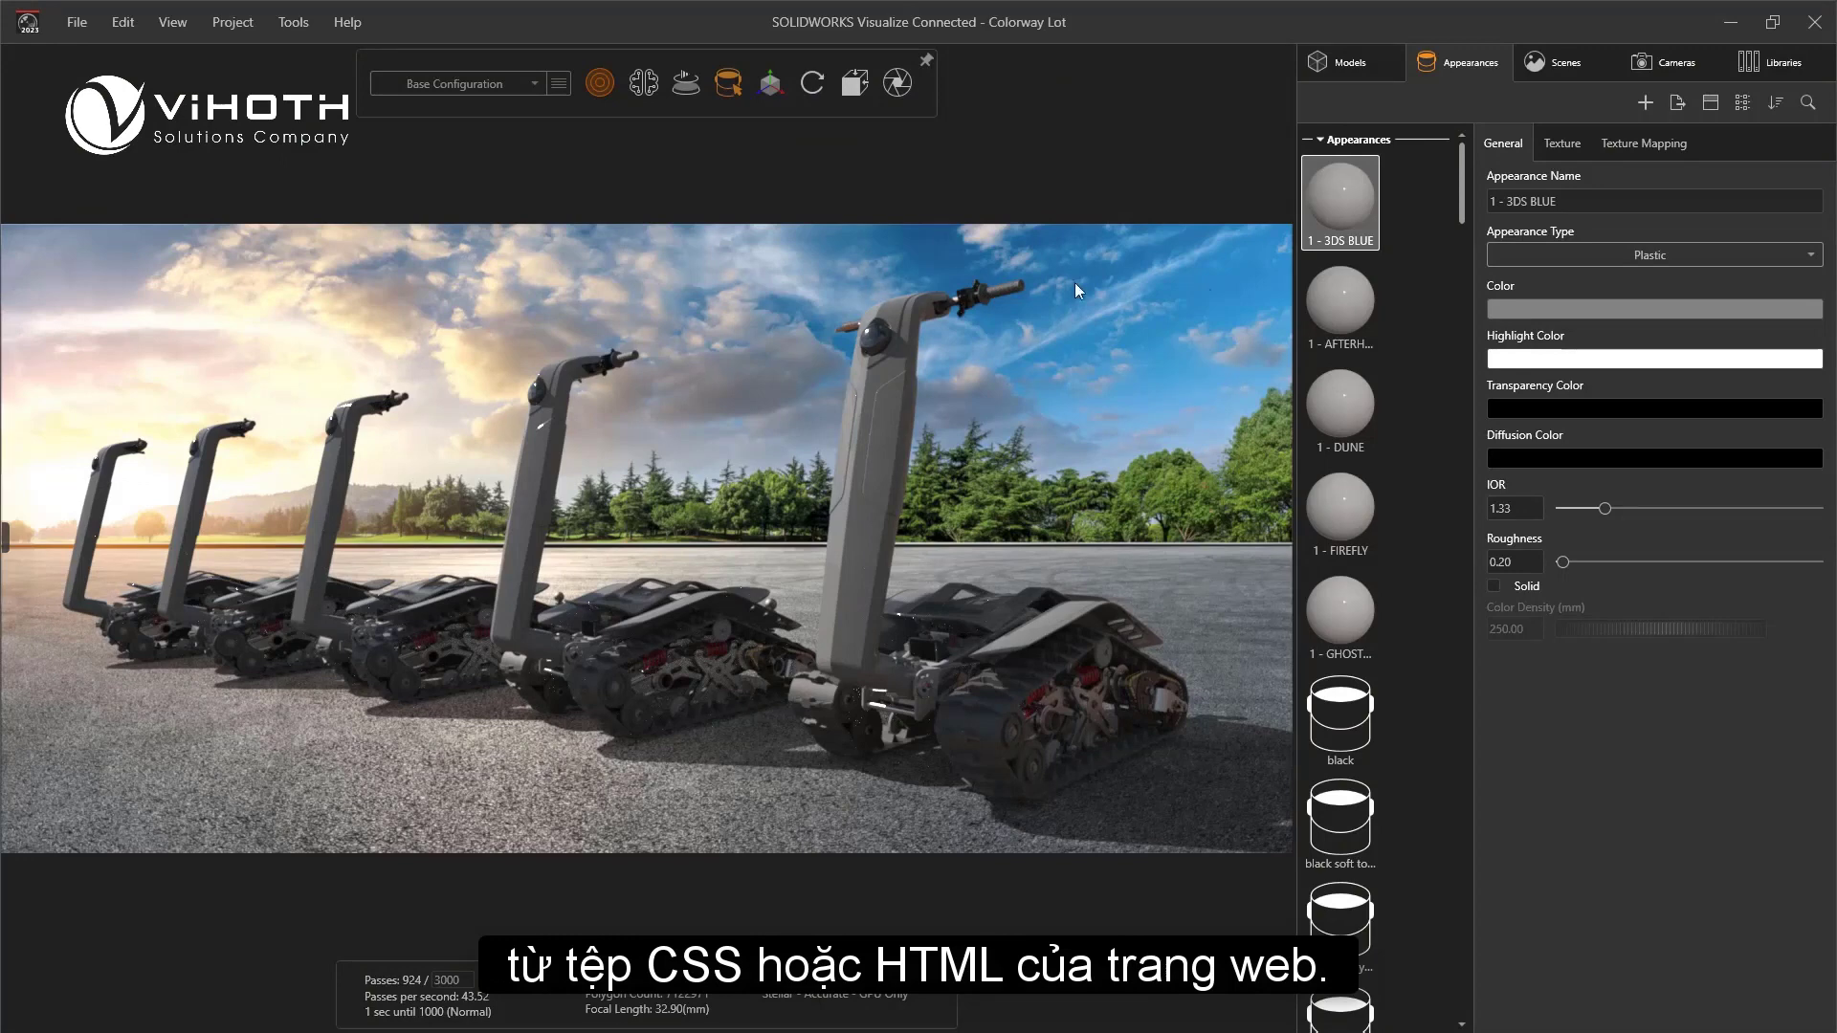
{"action": "left_click", "coordinate": [1506, 306]}
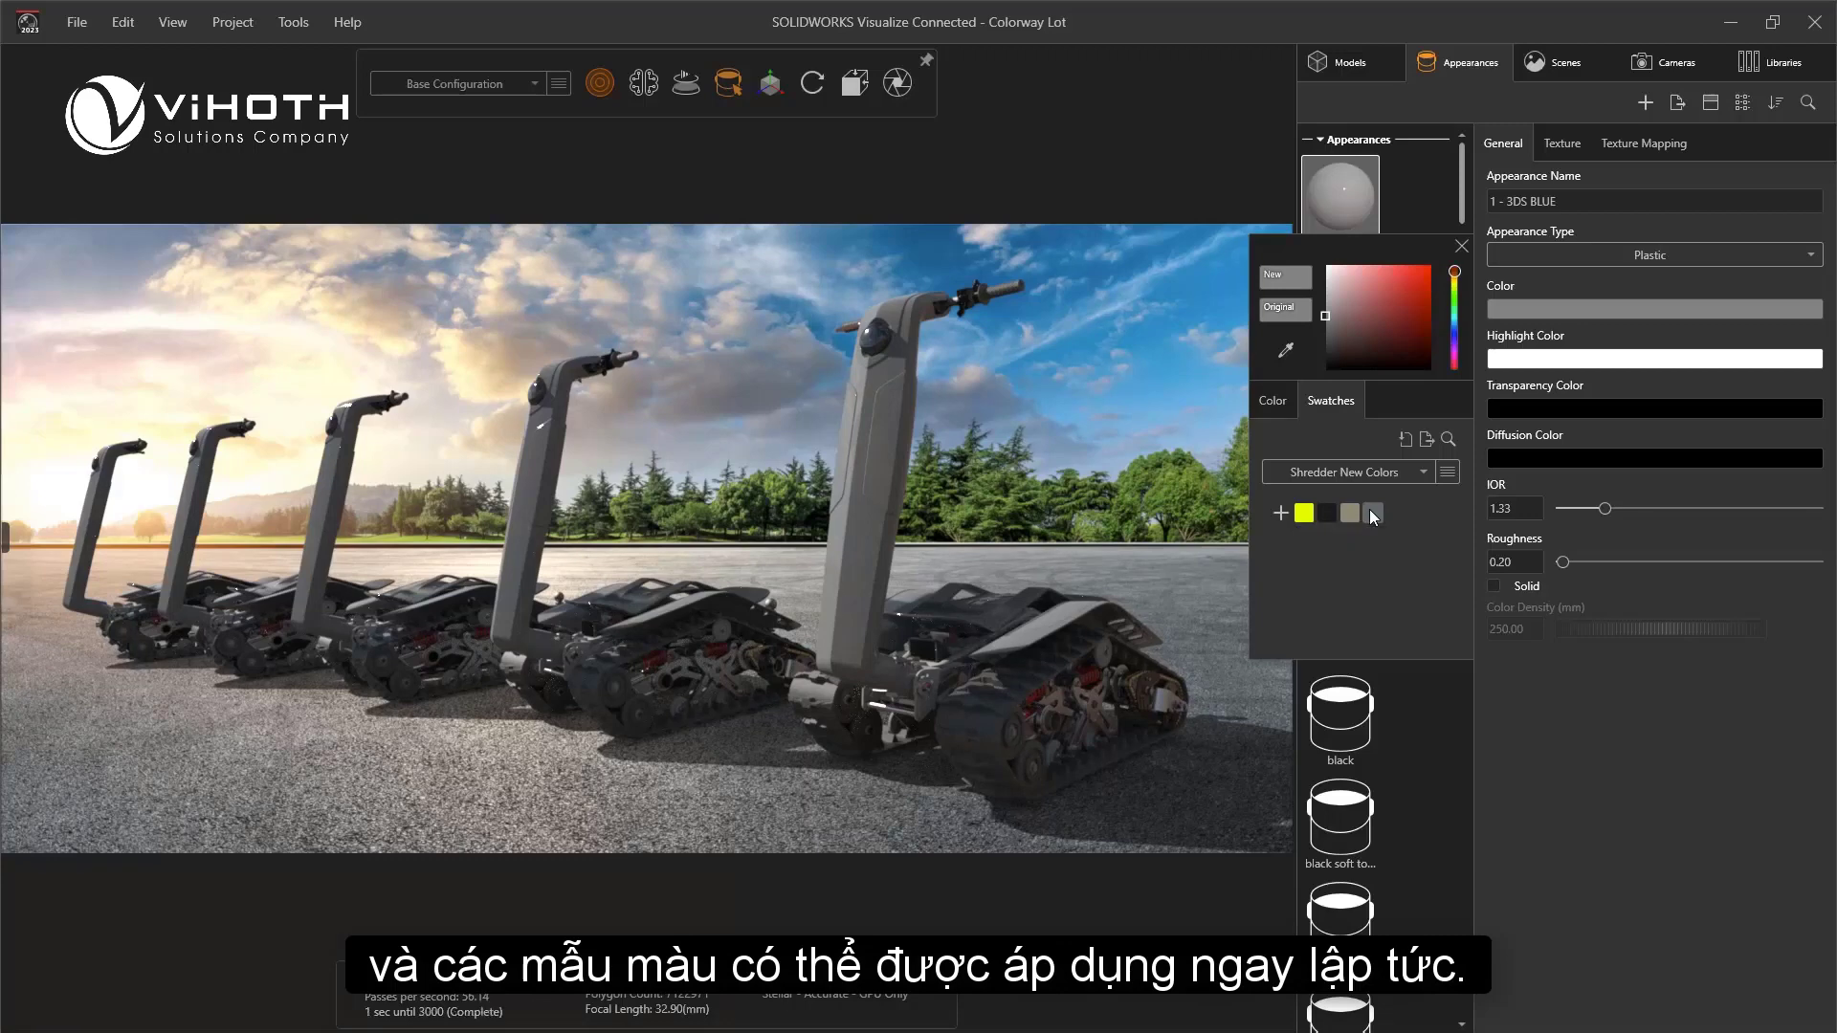
{"action": "left_click_drag", "start_coordinate": [1282, 249], "coordinate": [1180, 209]}
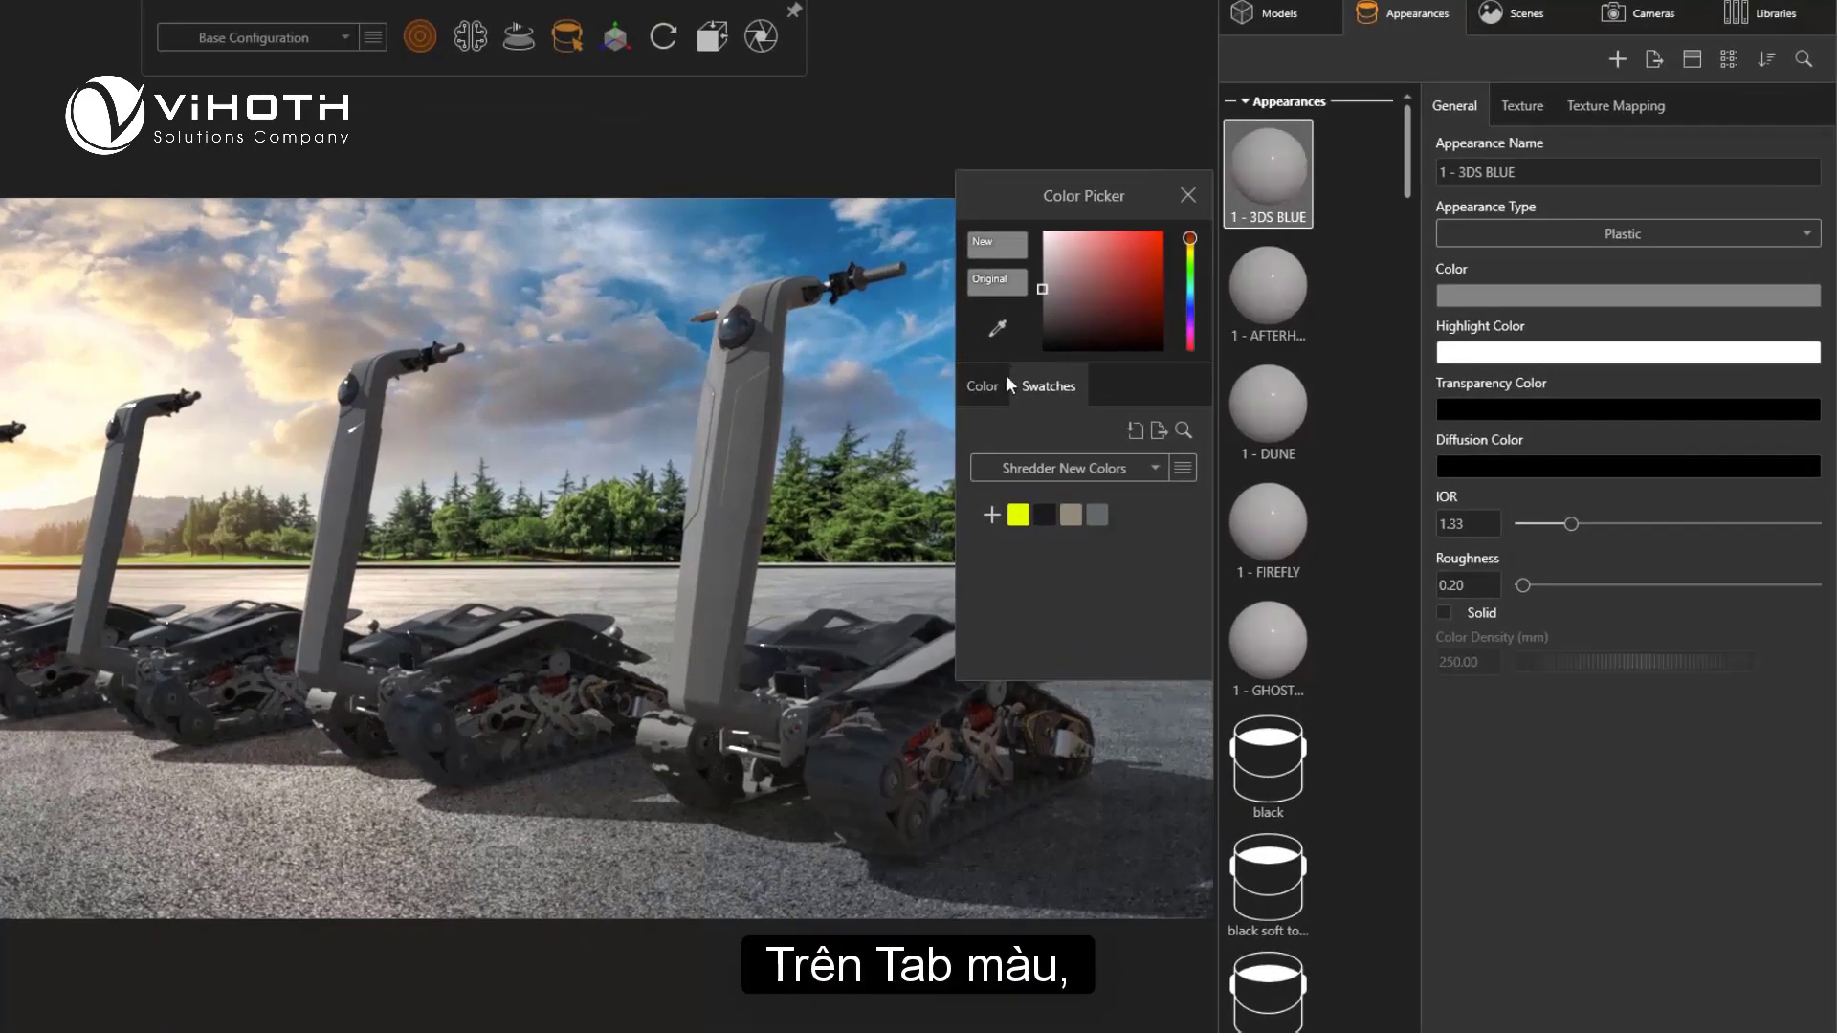
Set the 1 - 3DS BLUE color to a medium blue with RGB 23, 133, 176 and check the available color models
{"action": "left_click", "coordinate": [990, 398]}
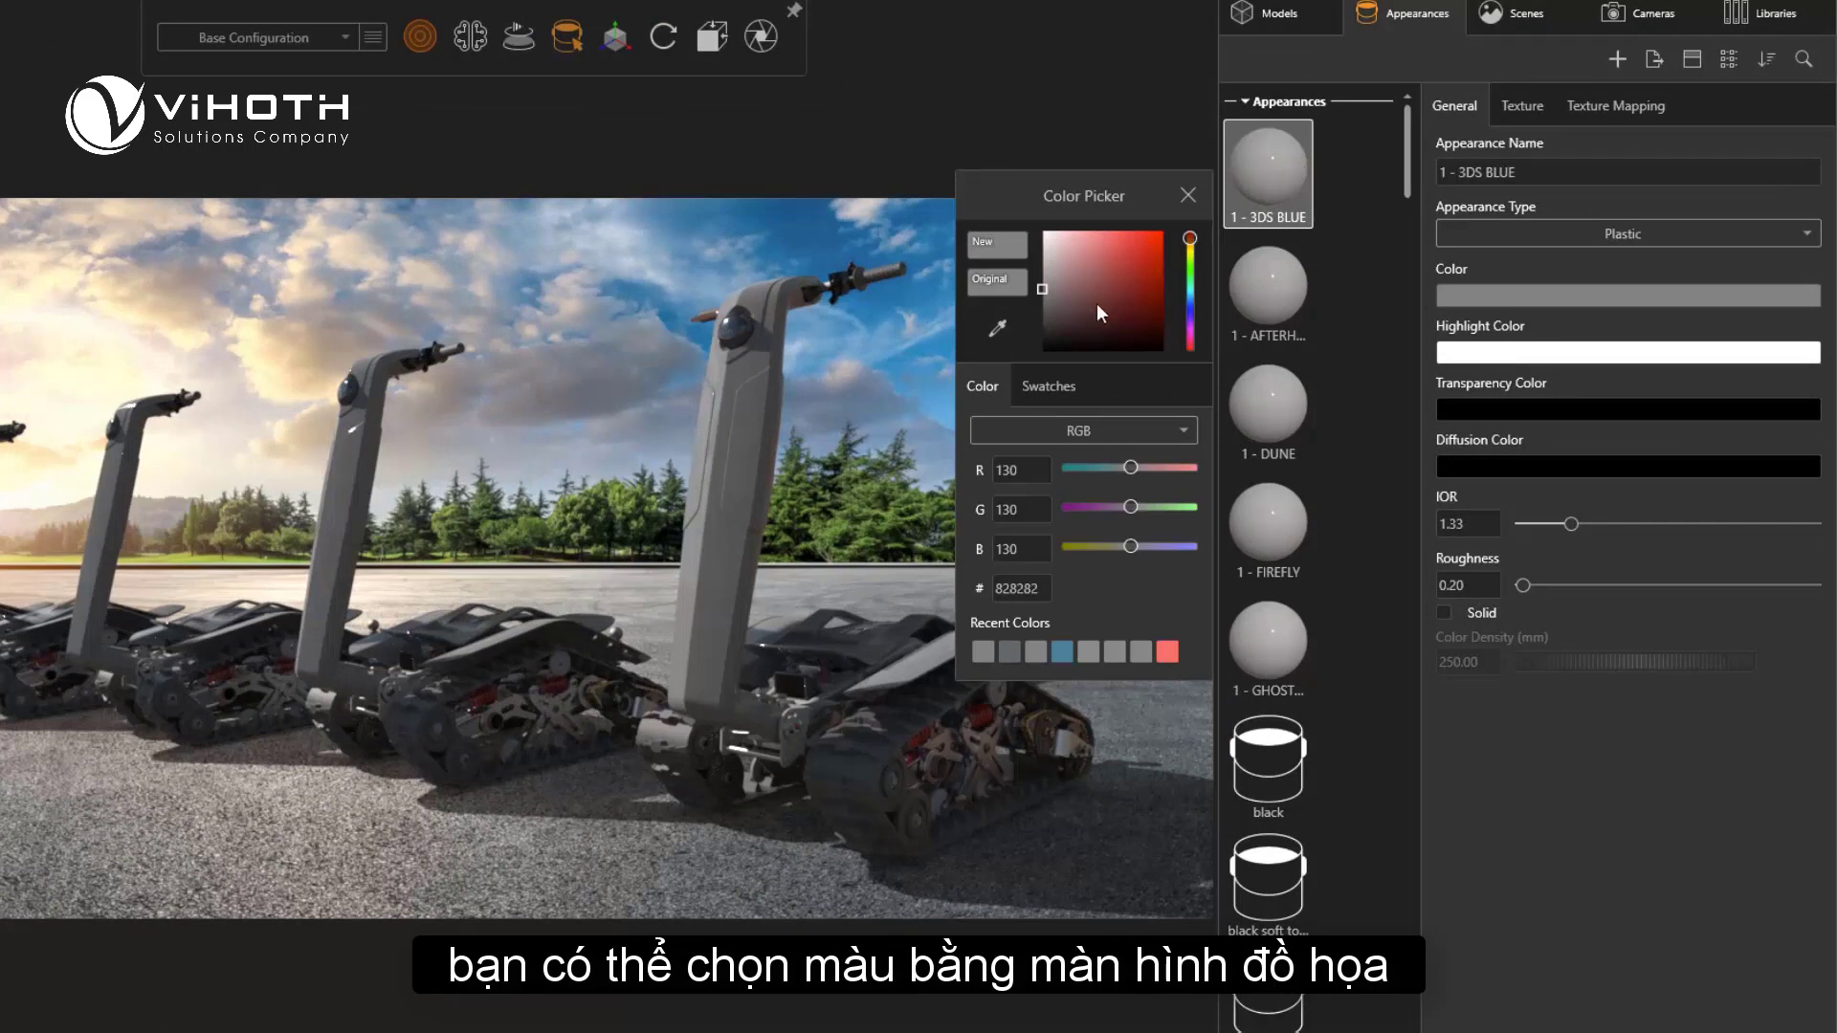
{"action": "mouse_move", "coordinate": [1097, 302]}
{"action": "left_mouse_down"}
{"action": "mouse_move", "coordinate": [1189, 244]}
{"action": "mouse_move", "coordinate": [1186, 296]}
{"action": "left_mouse_up"}
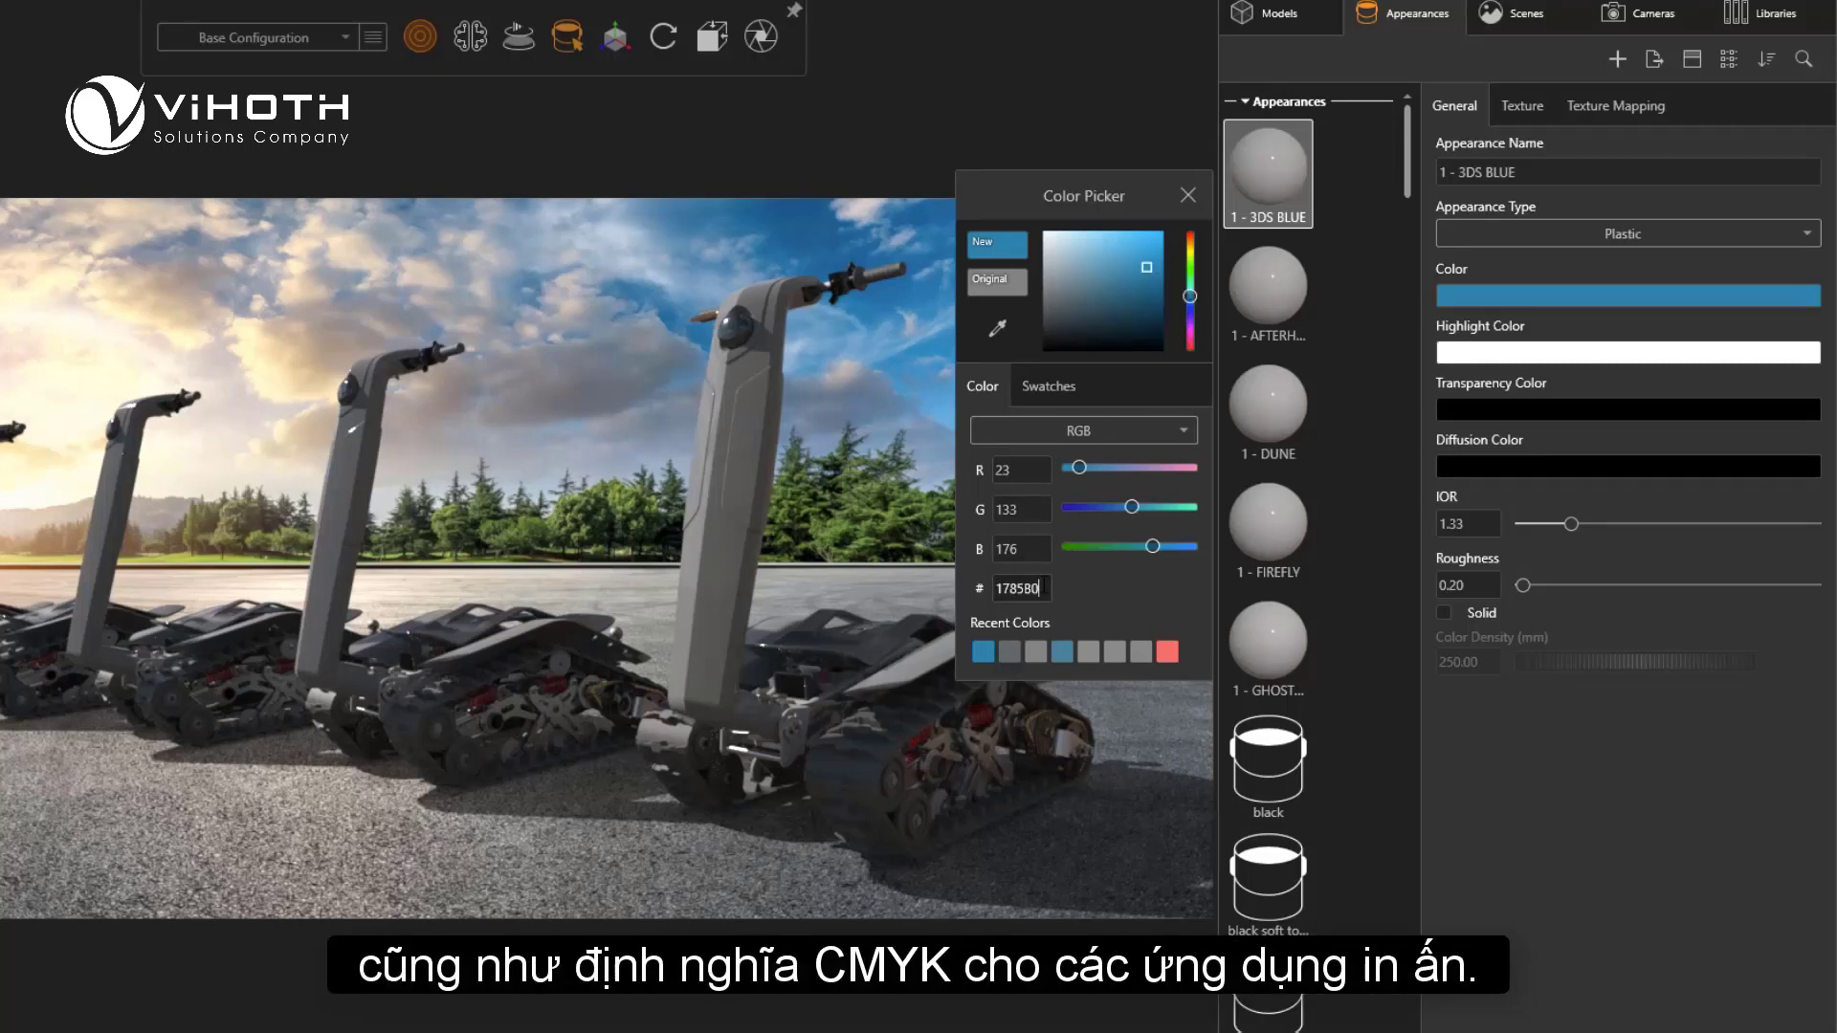
{"action": "left_click", "coordinate": [1185, 432]}
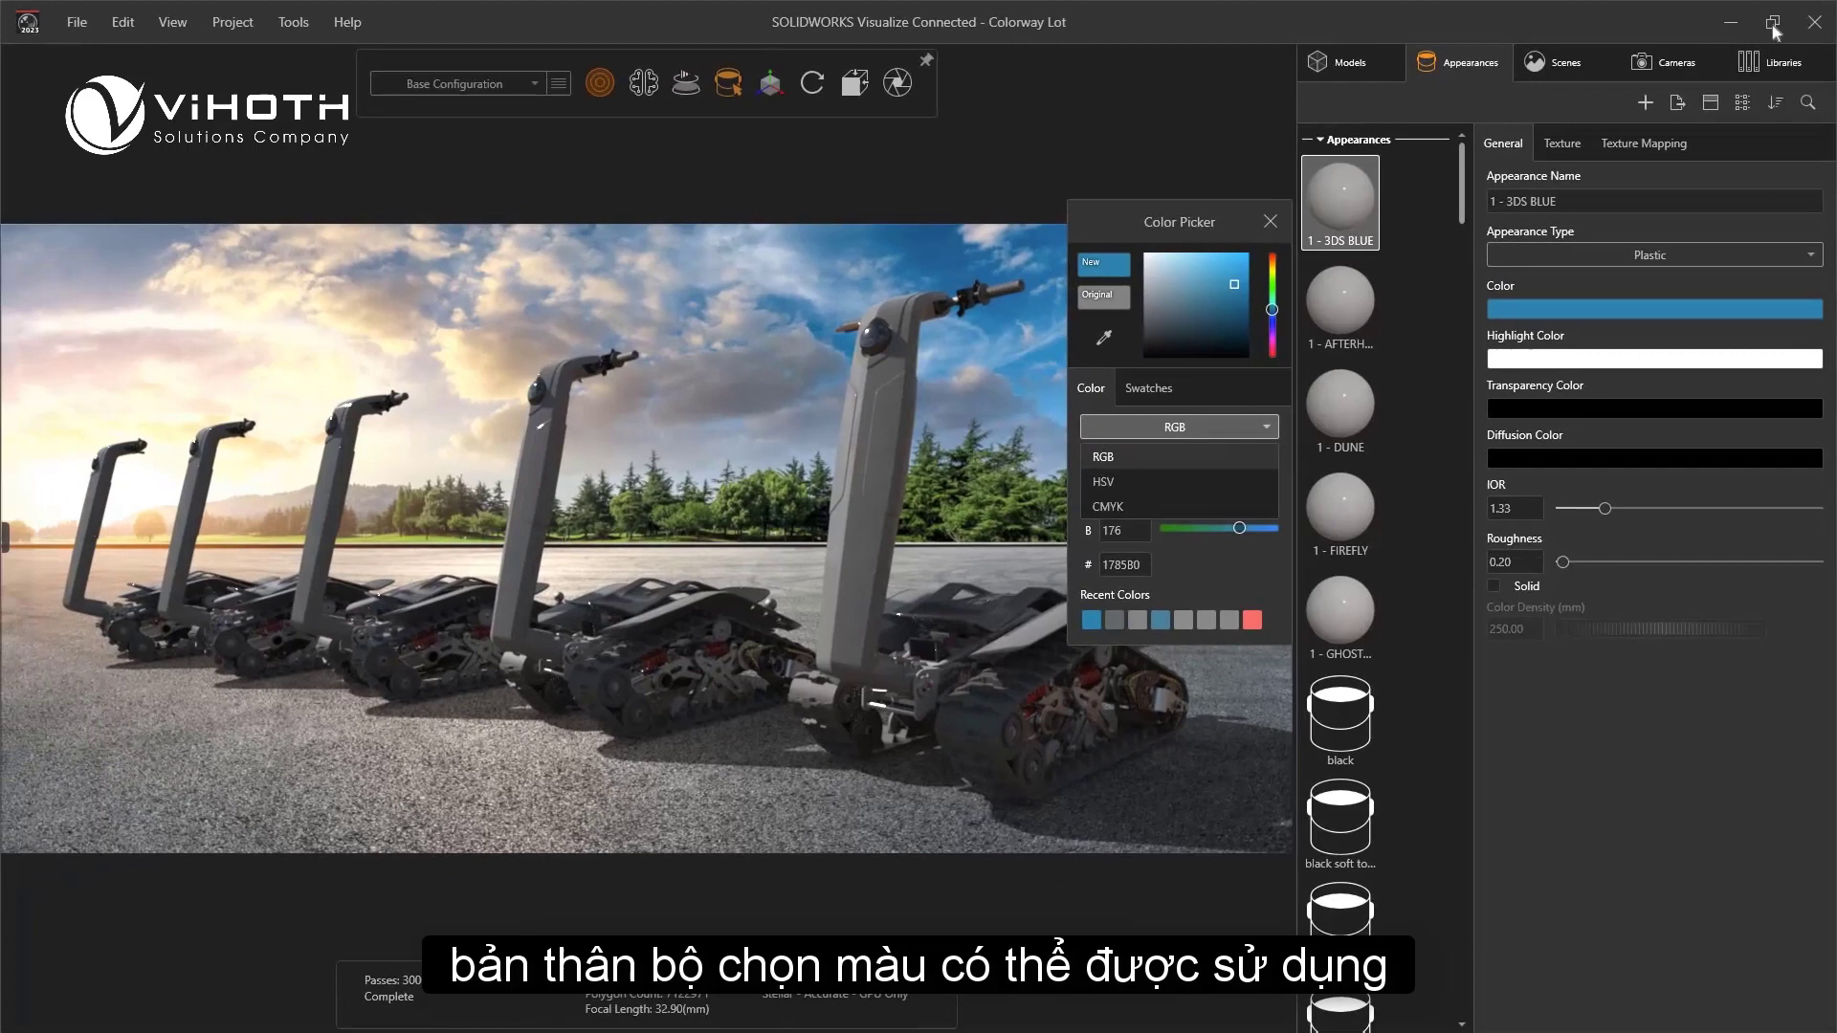
{"action": "left_click", "coordinate": [1773, 24]}
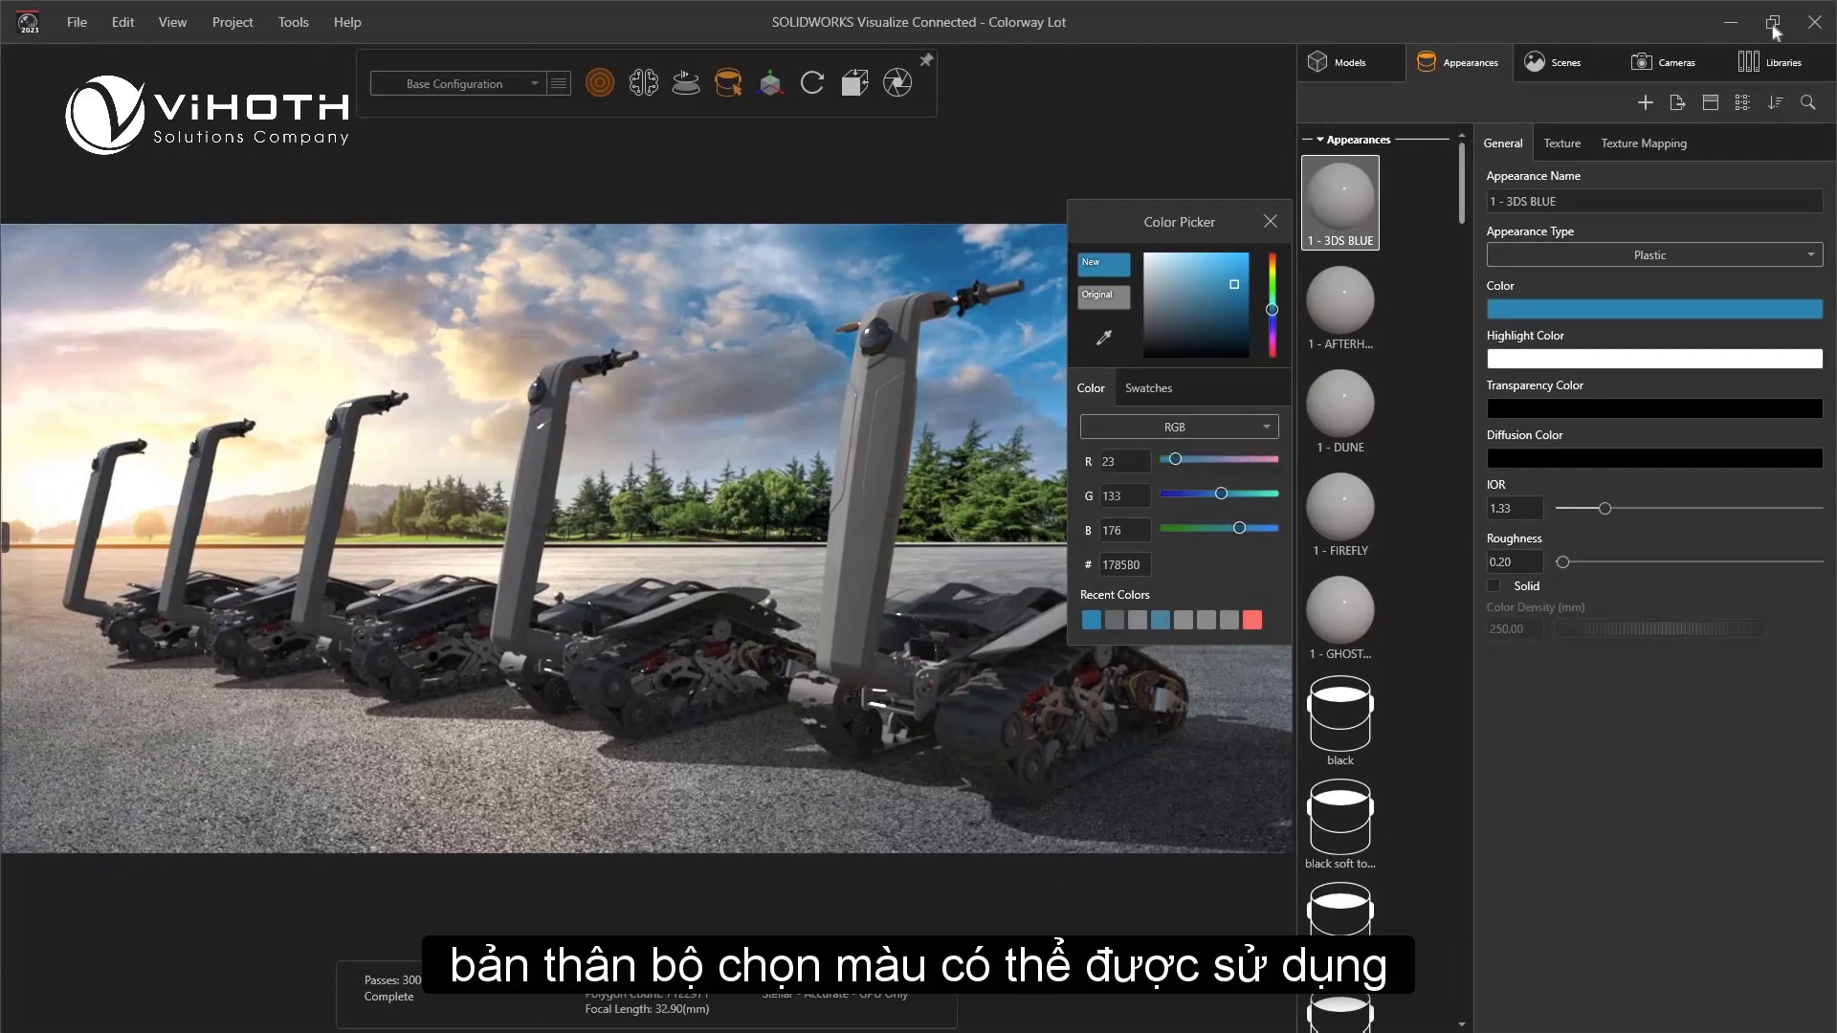
Shrink the window beside the 3DEXPERIENCE Works logo image, sample the logo's blue for the 1 - 3DS BLUE color, and restore full size
{"action": "left_click", "coordinate": [1773, 25]}
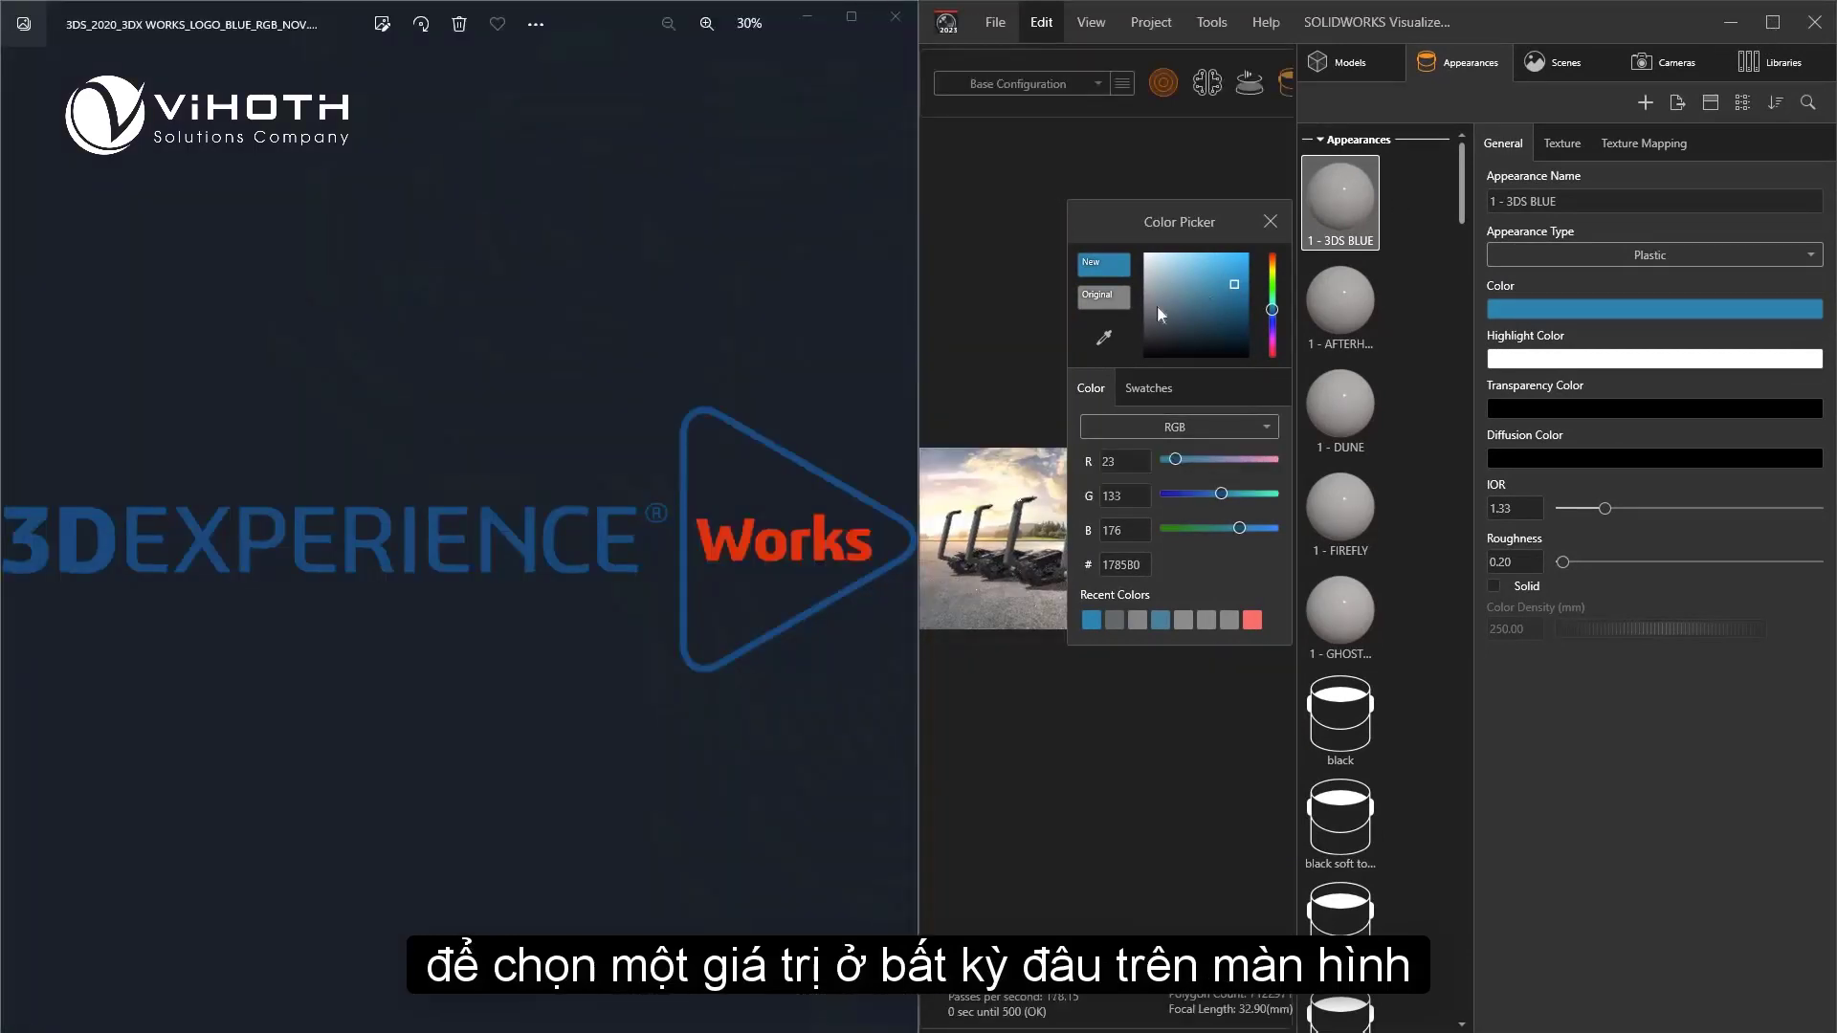
{"action": "left_click", "coordinate": [1104, 337]}
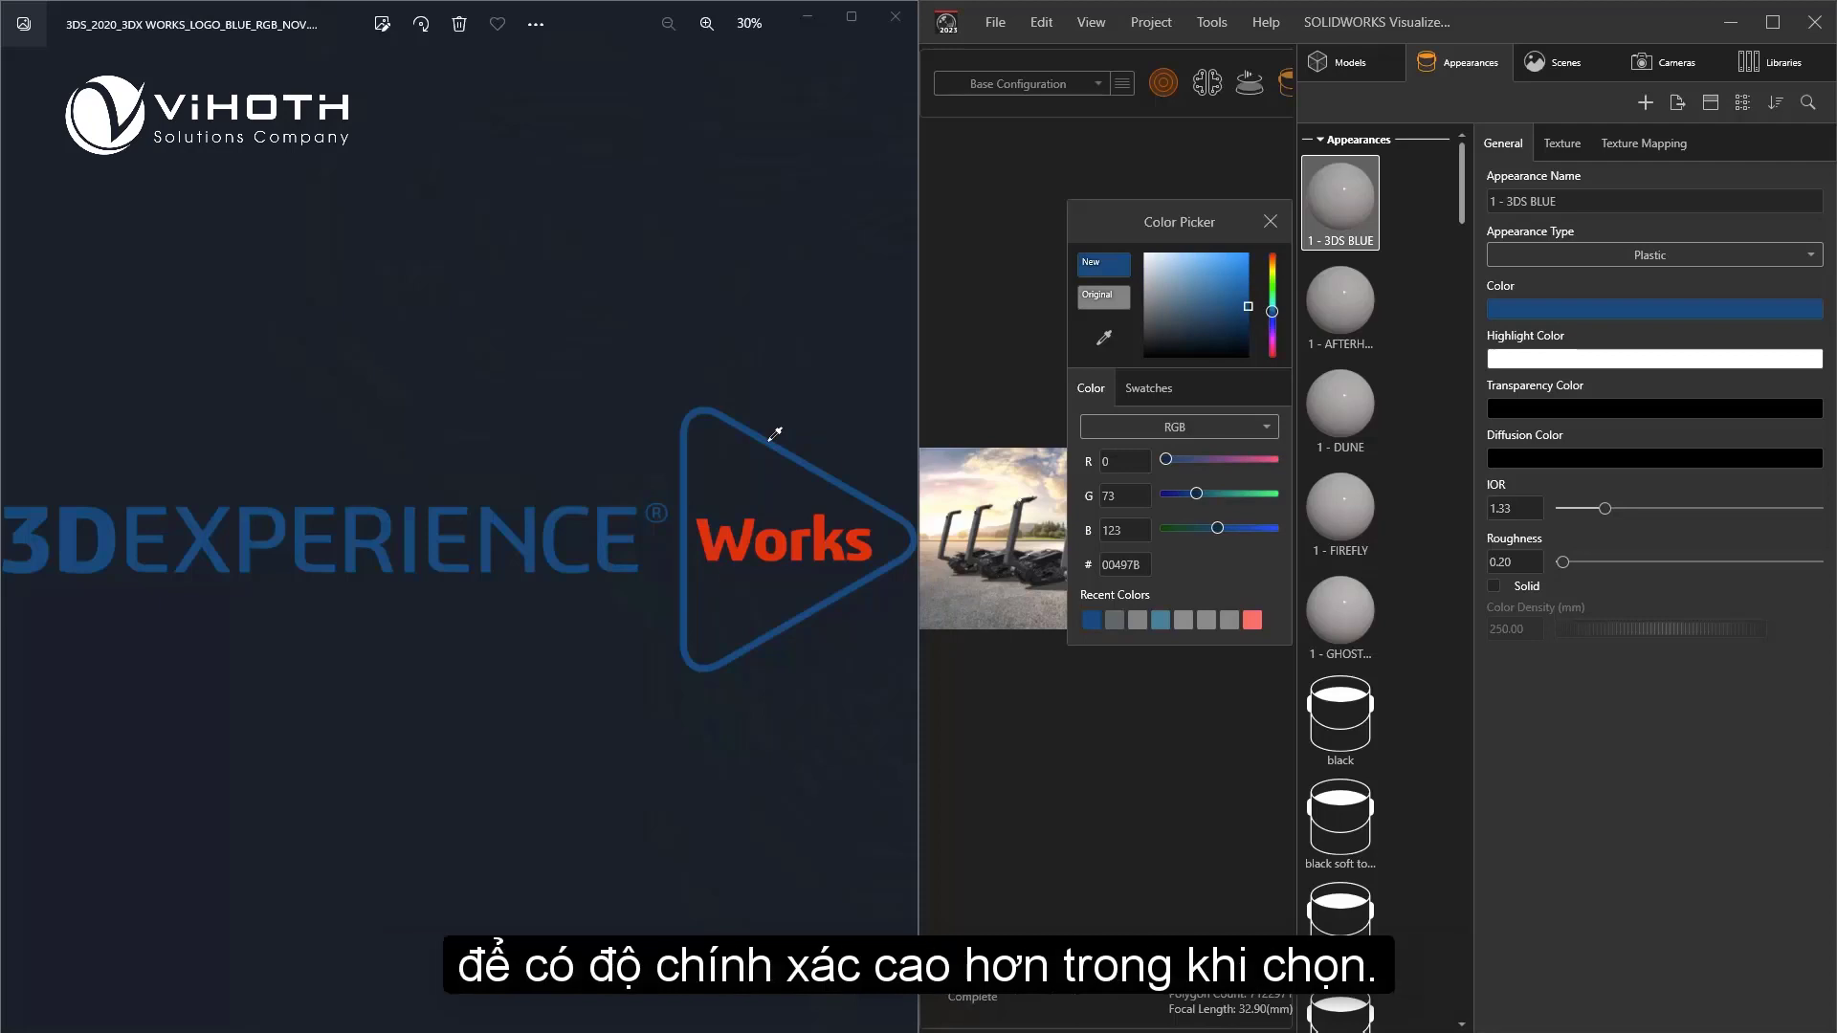
{"action": "left_click", "coordinate": [1771, 36]}
Add the sampled blue to the Shredder New Colors palette, lock the palette against changes, and check the recent colors
{"action": "left_click", "coordinate": [1146, 389]}
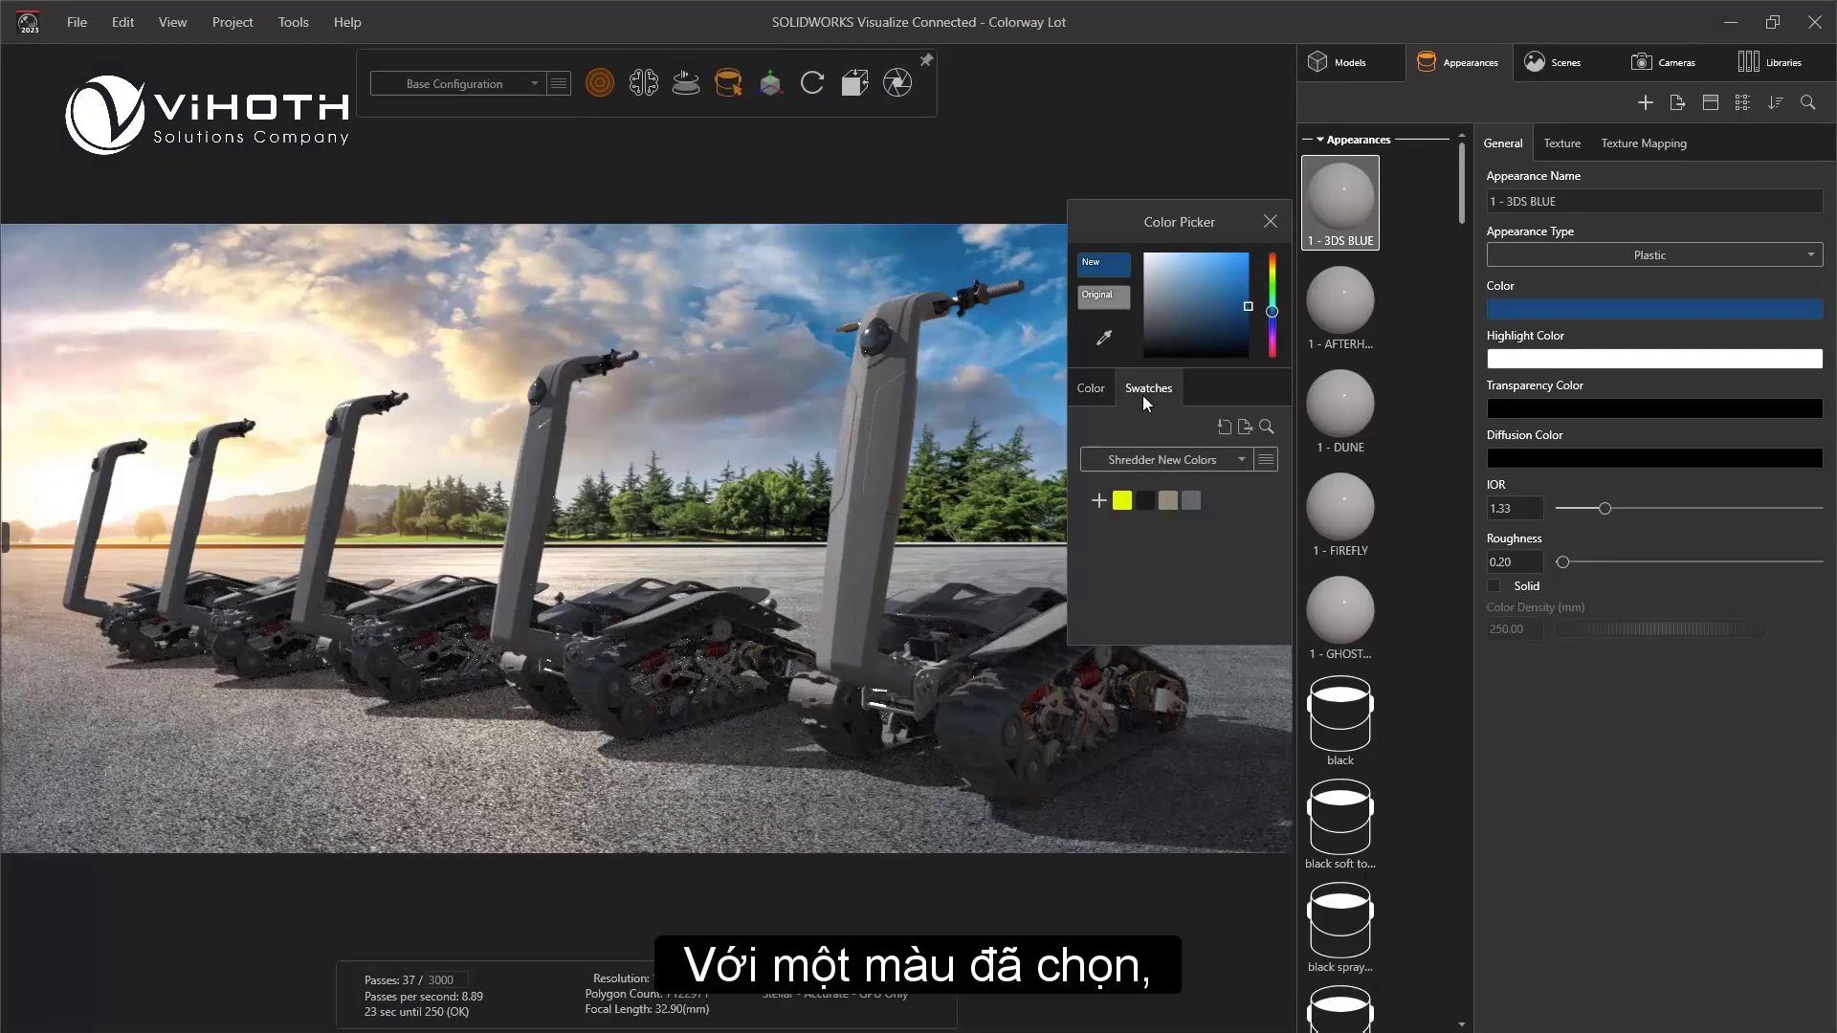
{"action": "left_click", "coordinate": [1099, 501]}
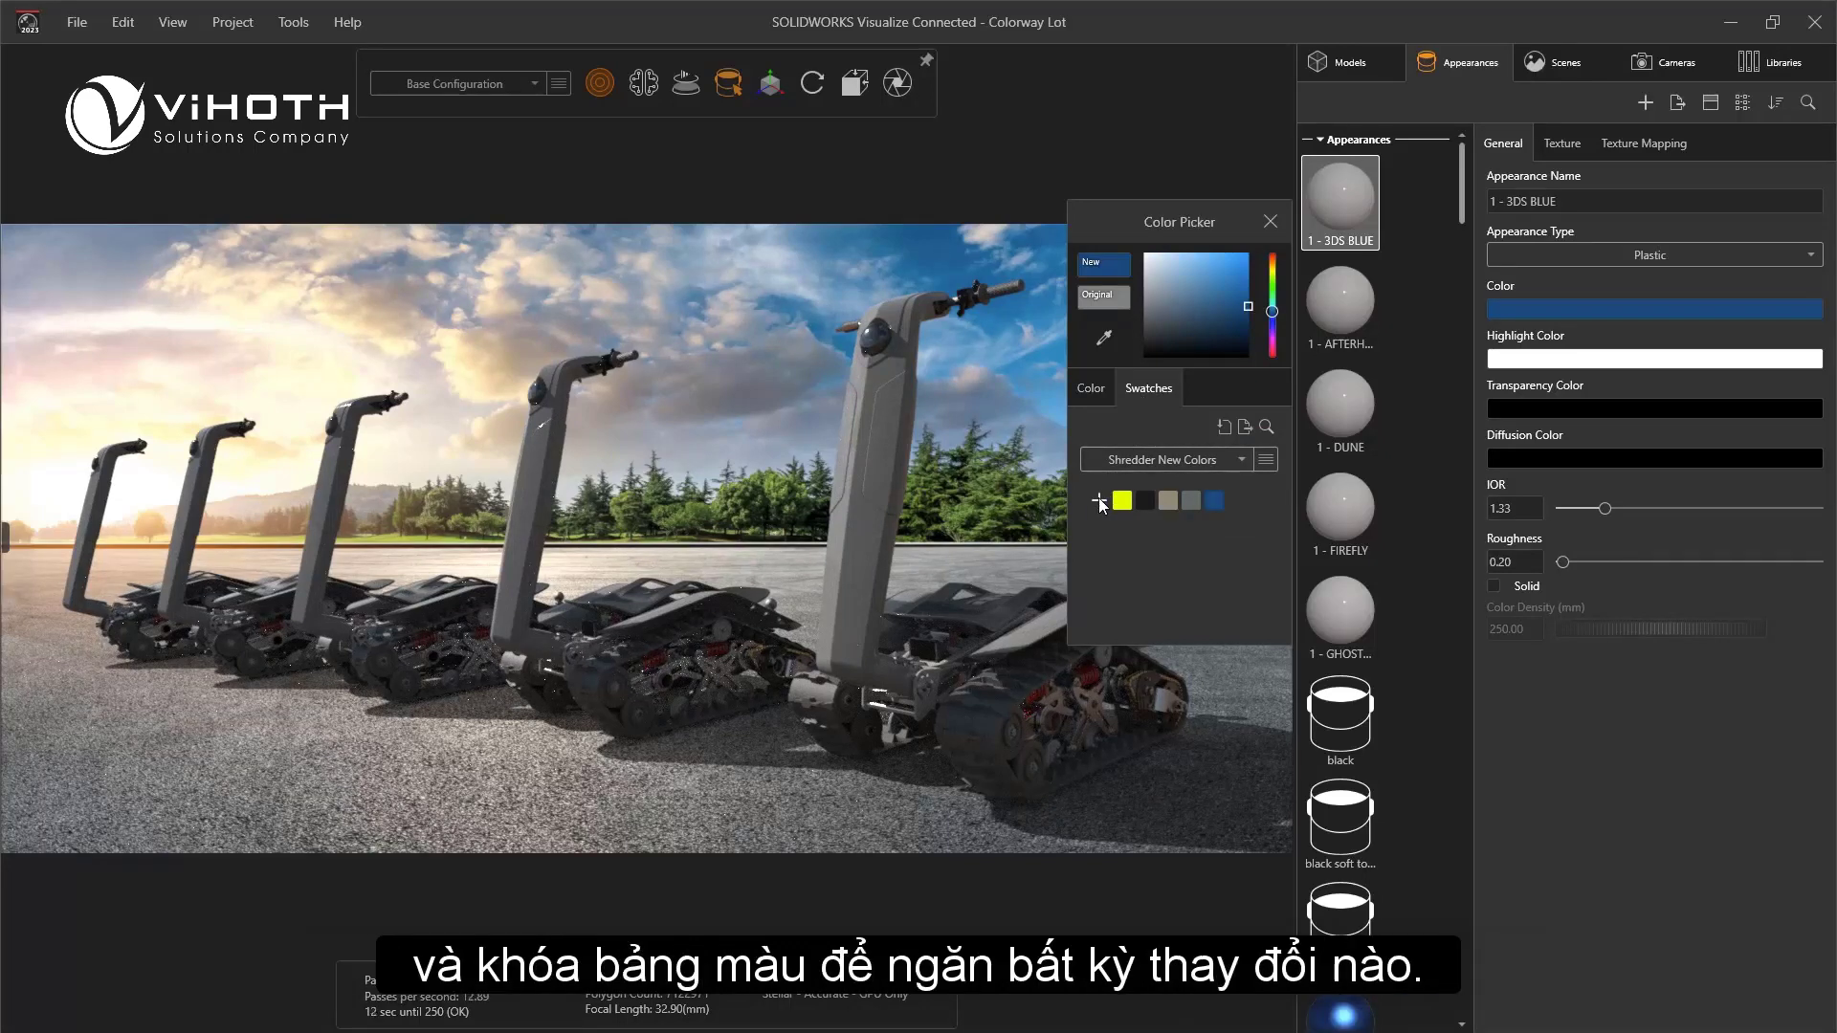
{"action": "left_click", "coordinate": [1271, 469]}
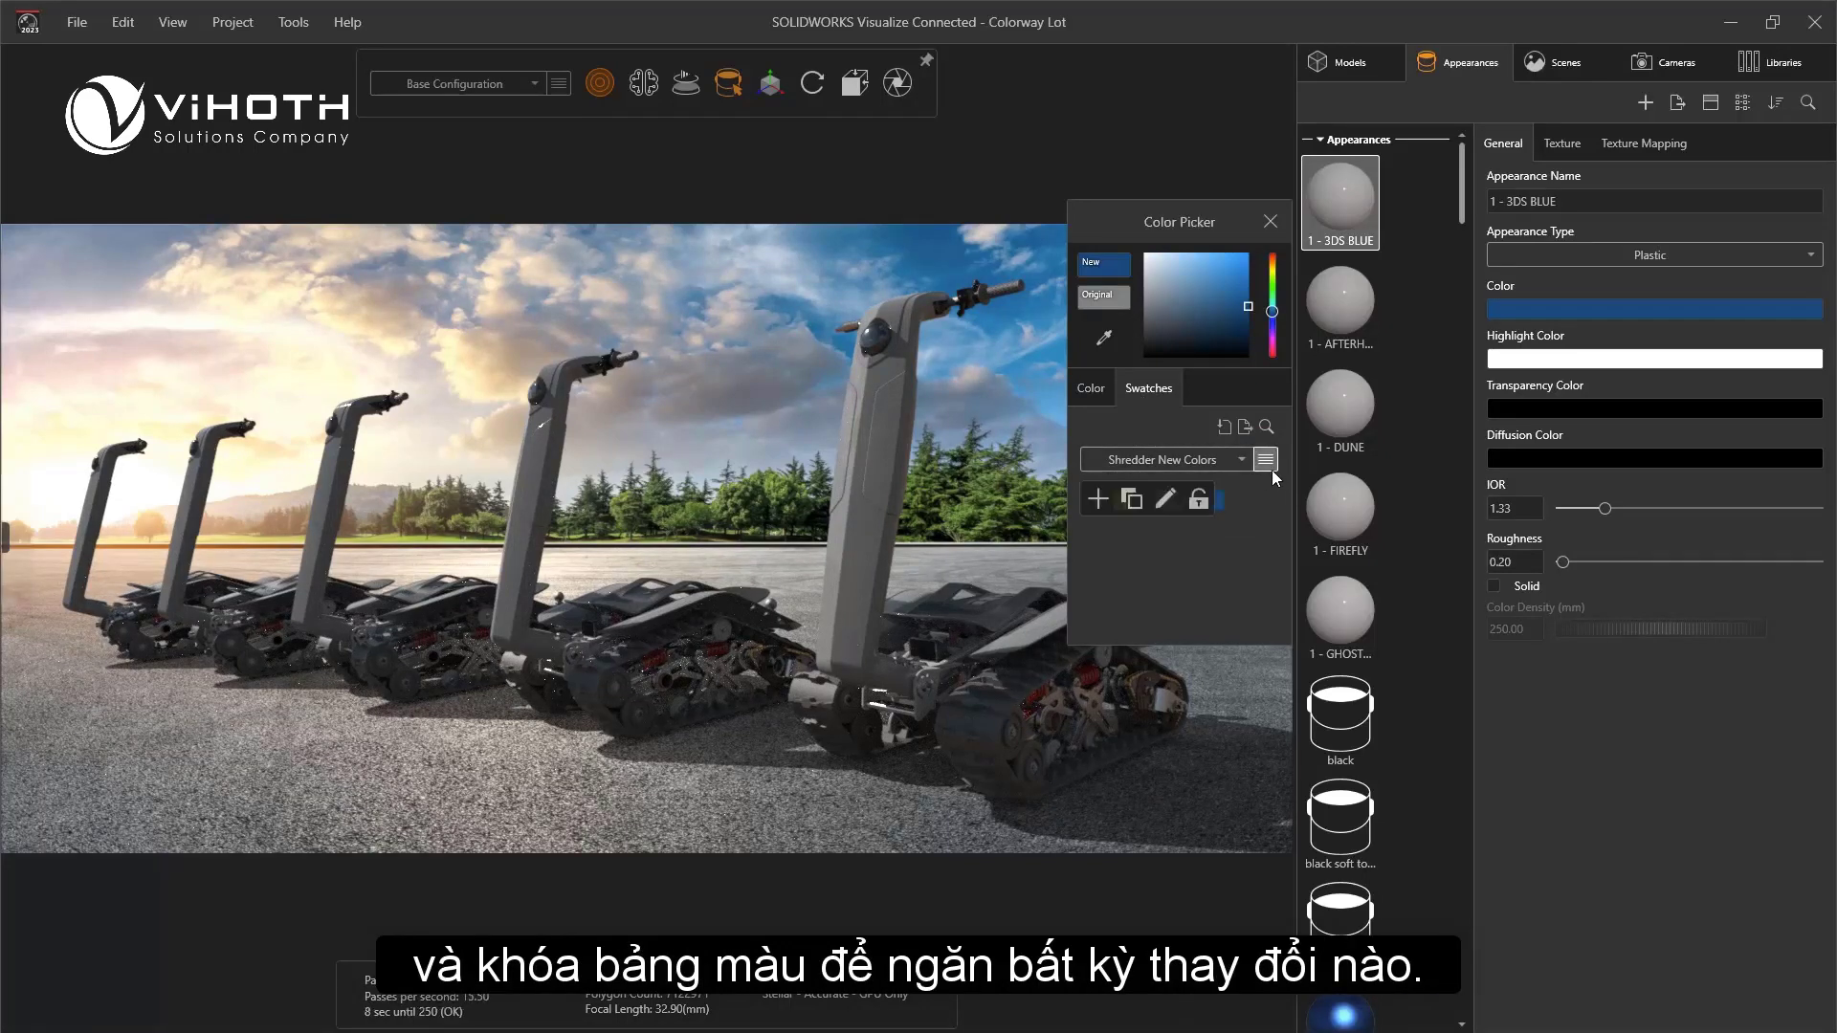
{"action": "left_click", "coordinate": [1203, 497]}
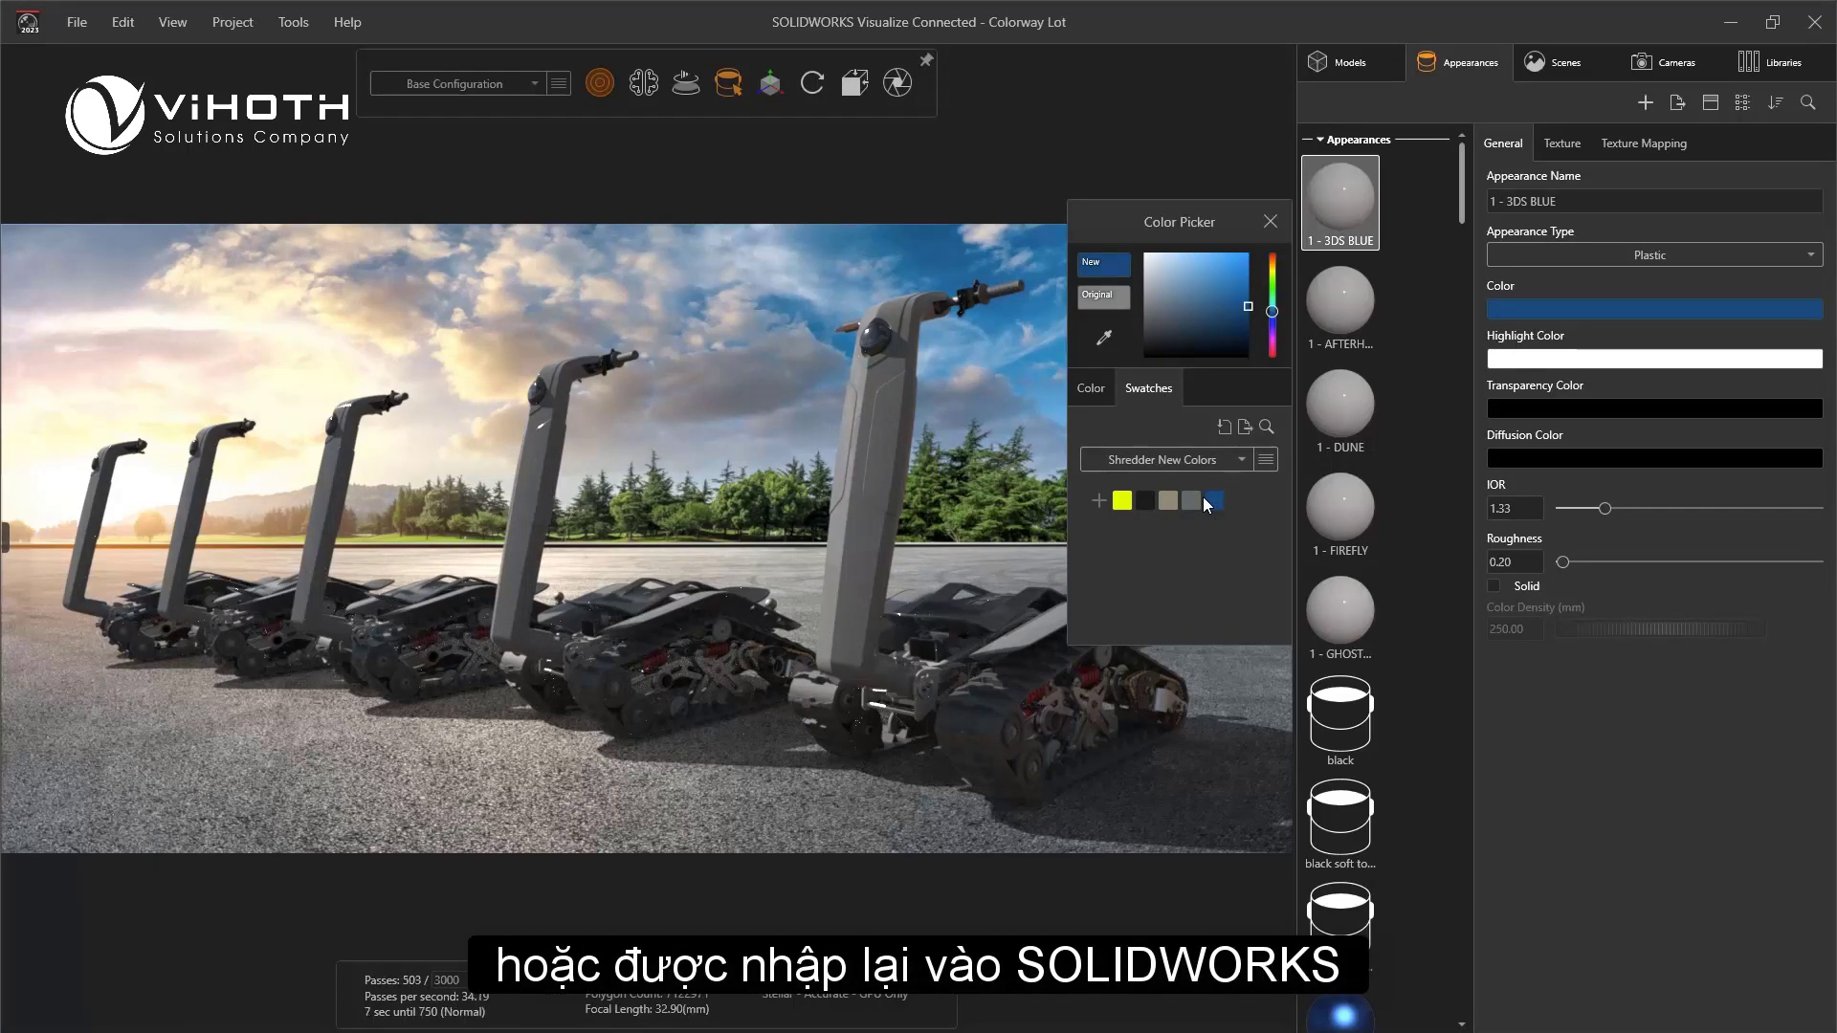
{"action": "left_click", "coordinate": [1102, 406]}
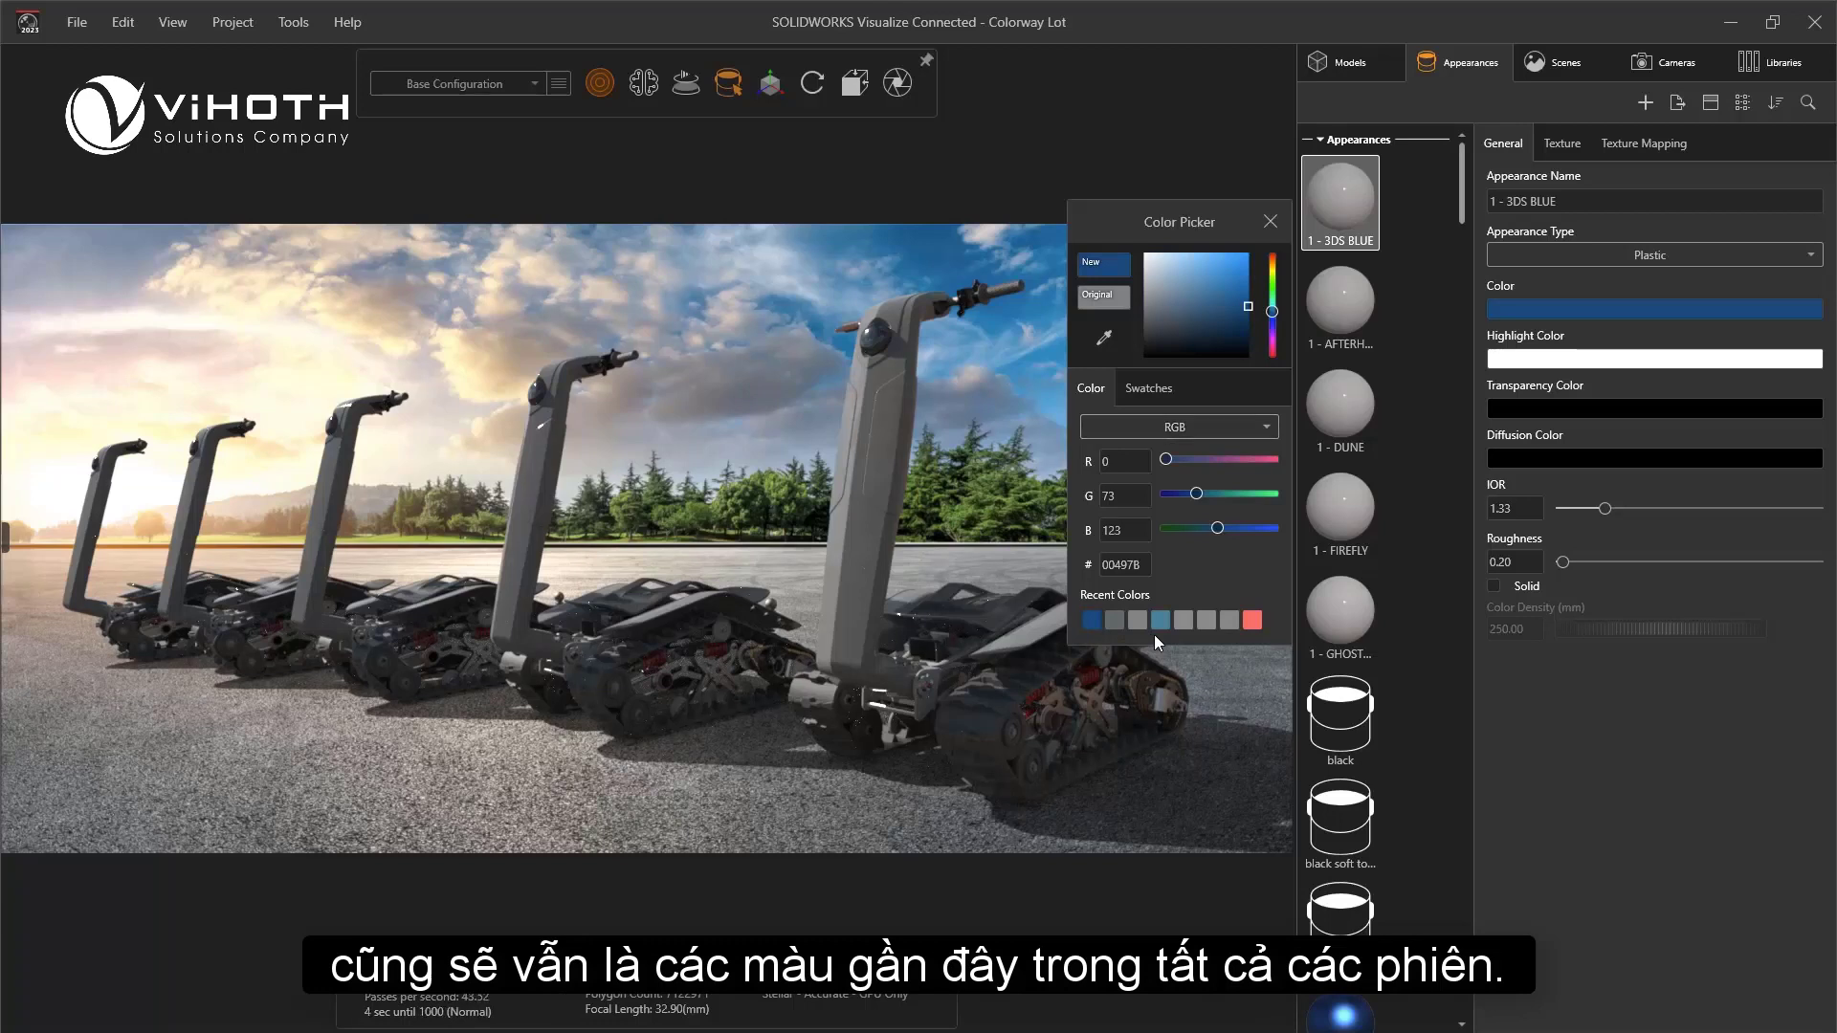
{"action": "left_click", "coordinate": [1163, 399]}
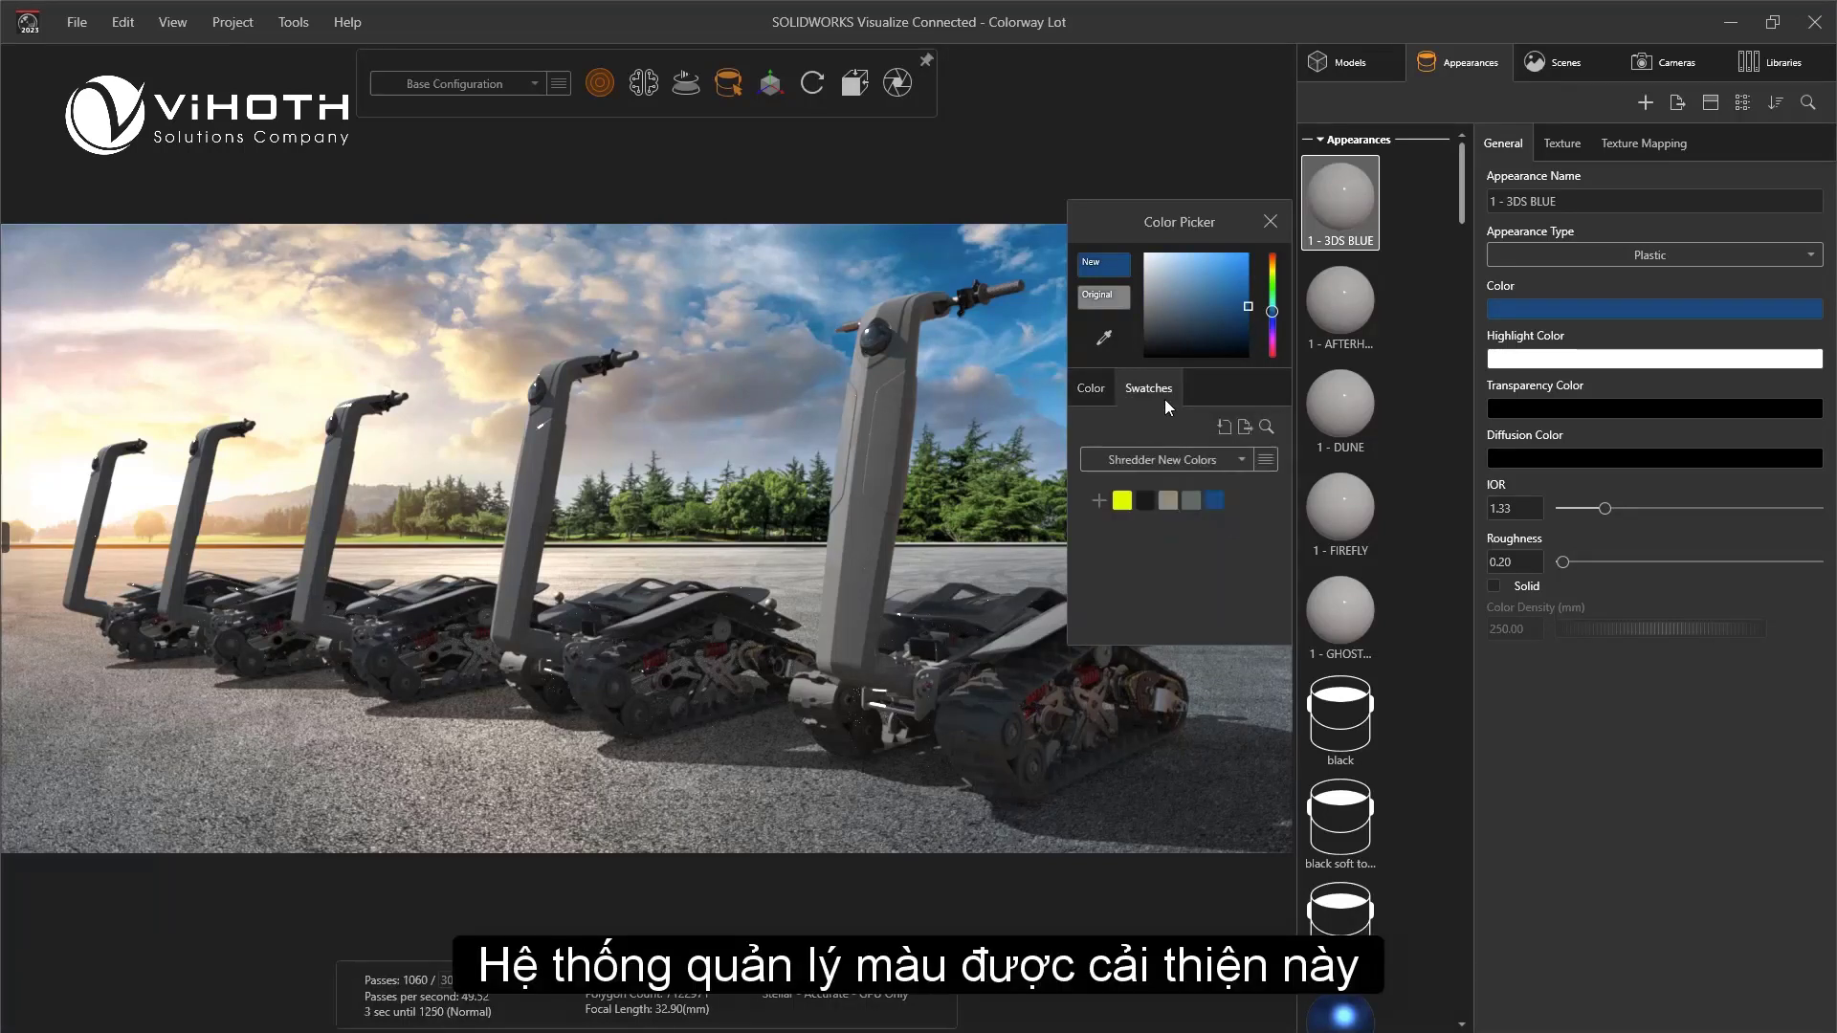
Recolor the AFTERHOURS, DUNE, FIREFLY and GHOST SQUAD appearances with the black, beige, yellow and gray Shredder New Colors swatches, then close the picker
{"action": "left_click", "coordinate": [1344, 306]}
{"action": "left_click", "coordinate": [1148, 507]}
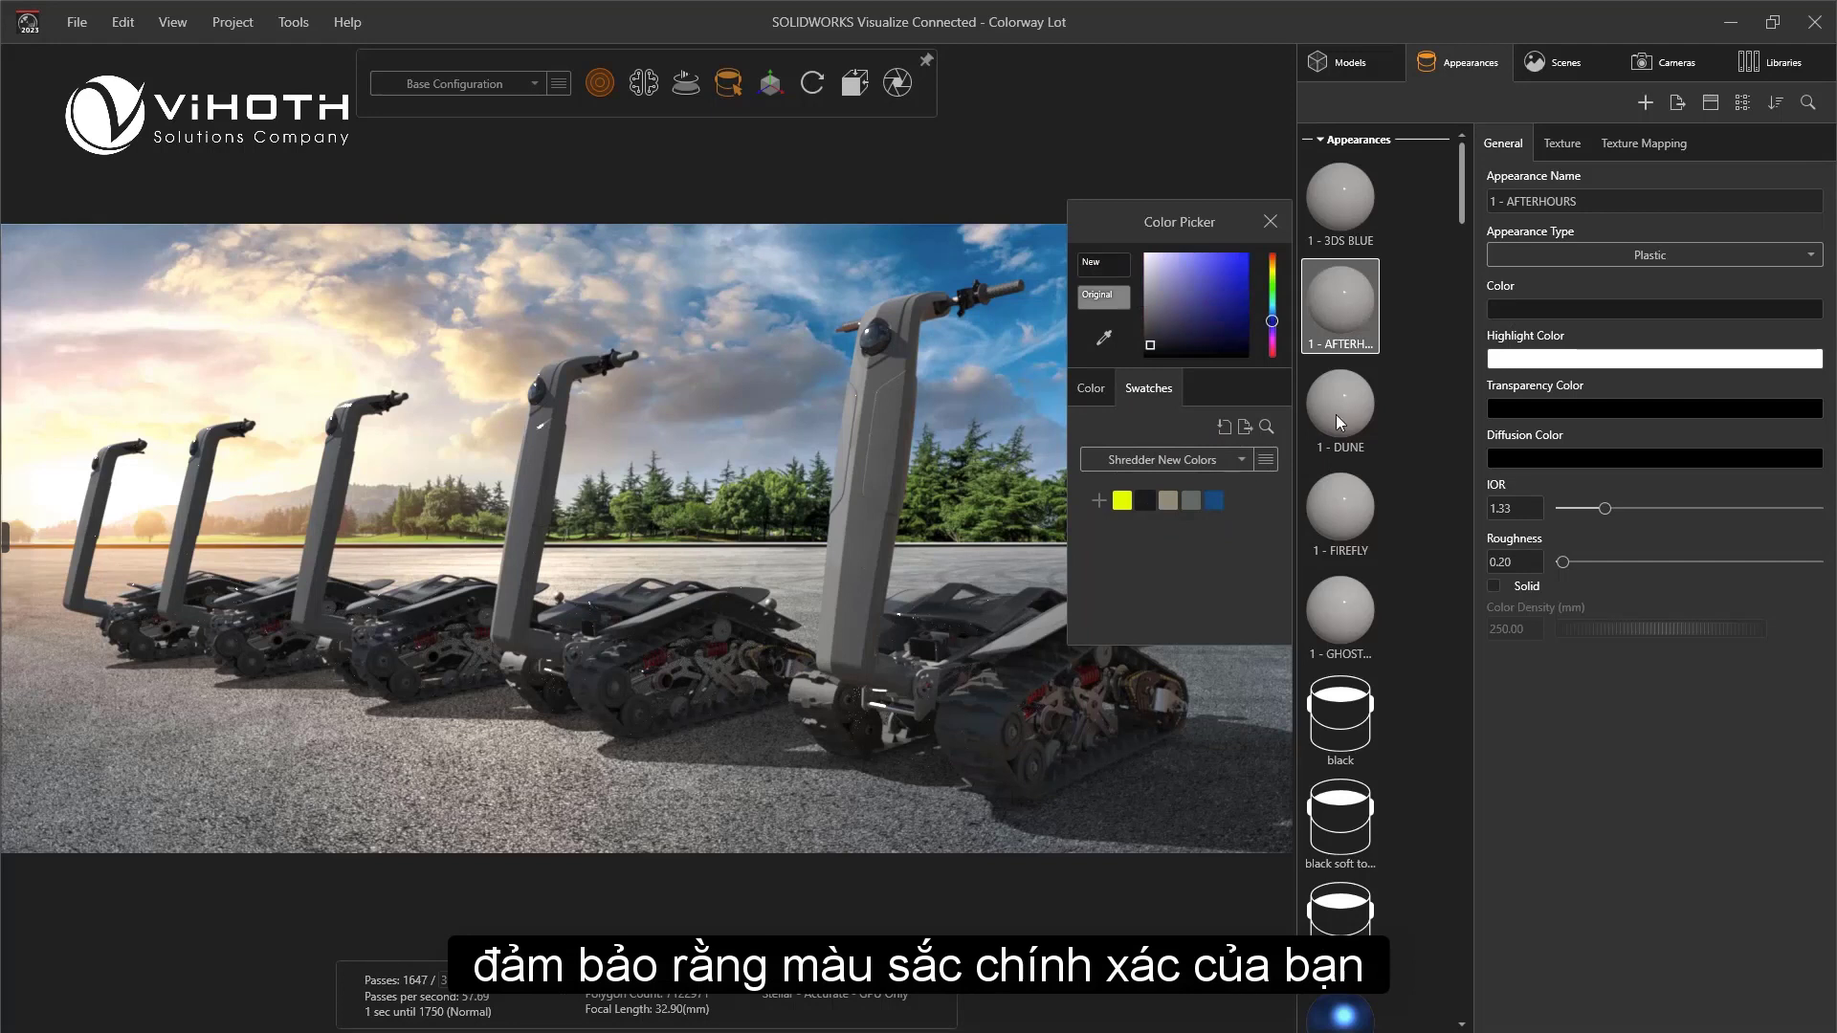
{"action": "left_click", "coordinate": [1336, 415]}
{"action": "left_click", "coordinate": [1175, 503]}
{"action": "left_click", "coordinate": [1336, 490]}
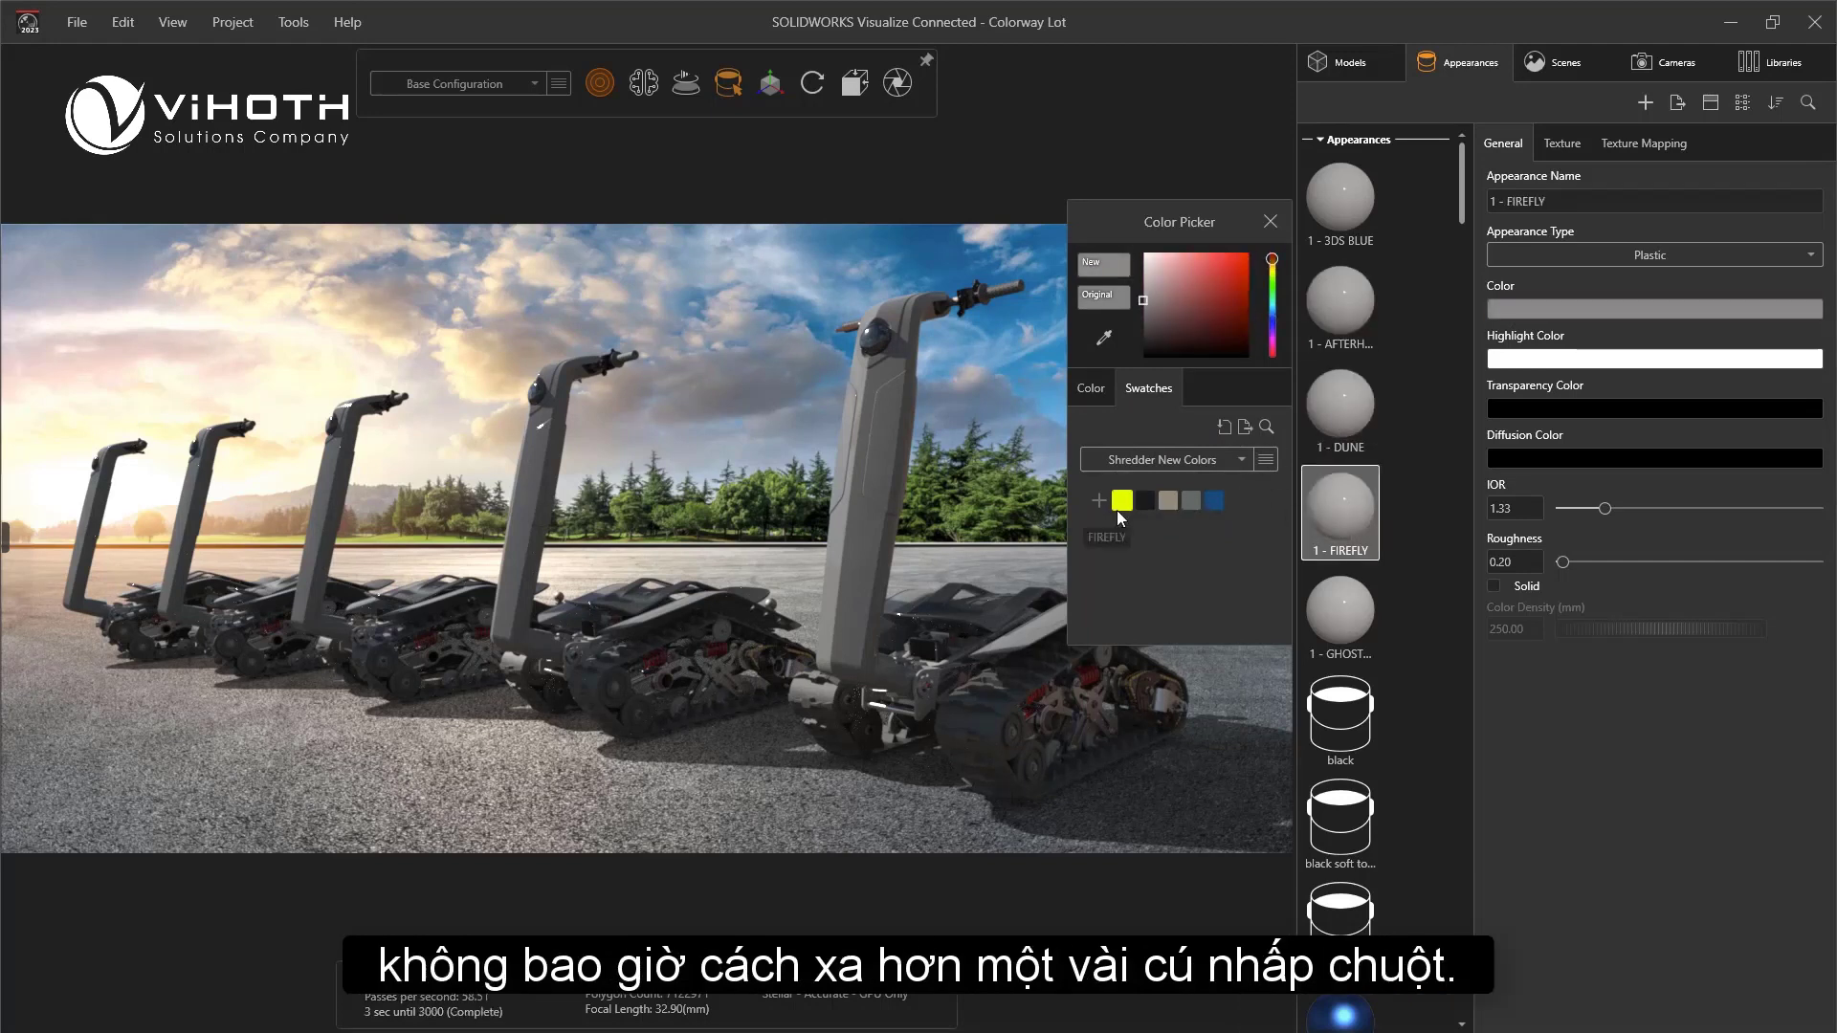
{"action": "left_click", "coordinate": [1123, 500]}
{"action": "left_click", "coordinate": [1340, 613]}
{"action": "left_click", "coordinate": [1192, 503]}
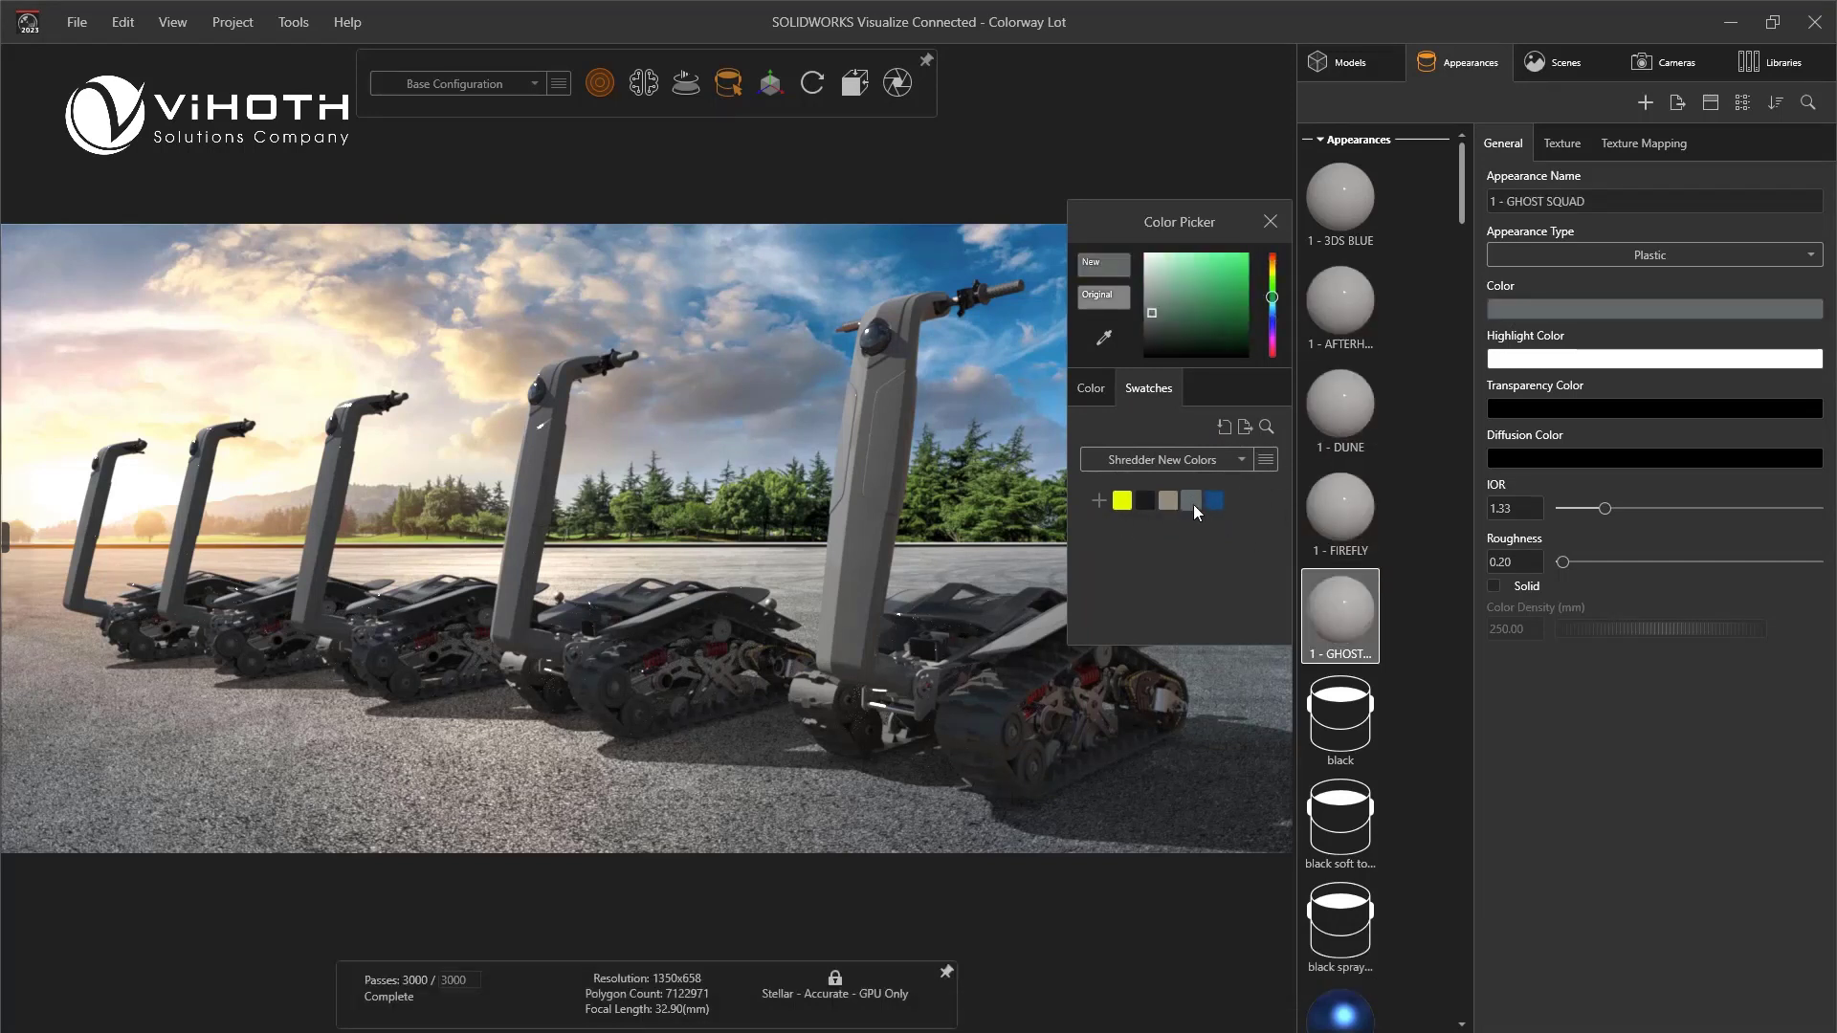
{"action": "left_click", "coordinate": [1270, 221]}
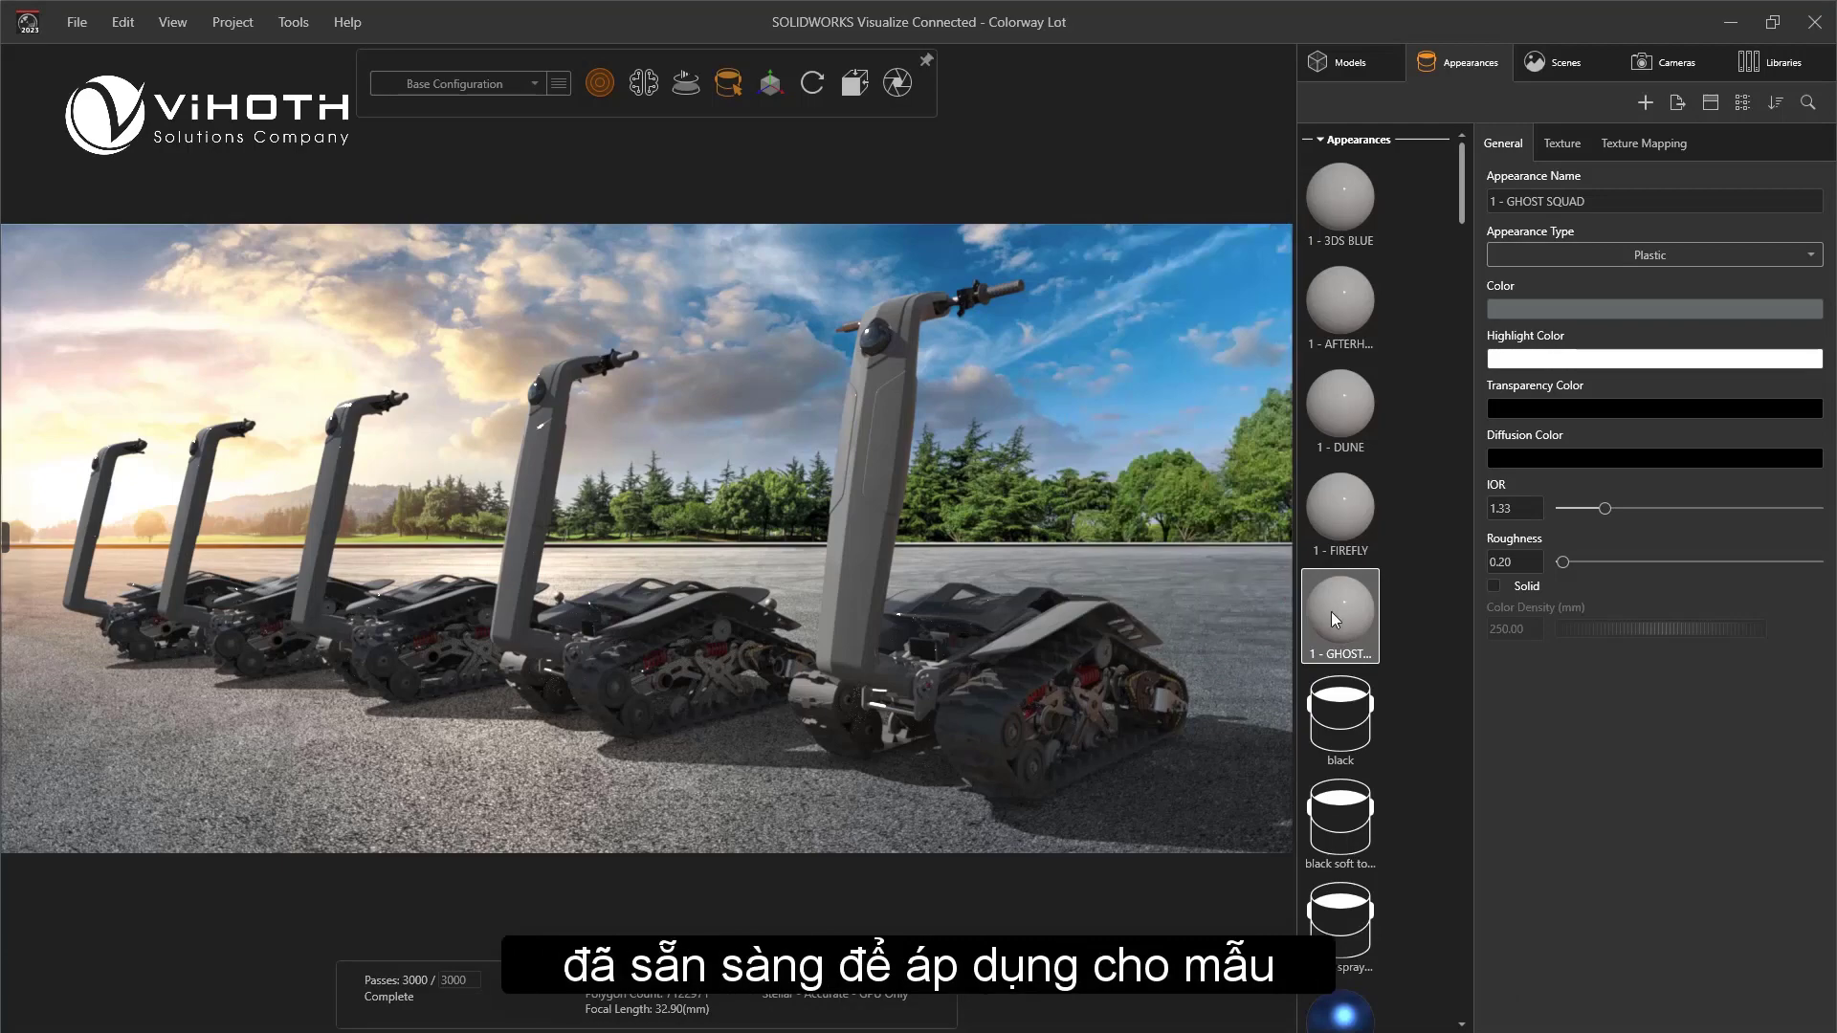
Apply GHOST SQUAD, 3DS BLUE, DUNE, FIREFLY and AFTERHOURS to the five patterned shredders, from the nearest to the farthest
{"action": "left_click_drag", "start_coordinate": [1331, 612], "coordinate": [892, 492]}
{"action": "left_click_drag", "start_coordinate": [1324, 222], "coordinate": [549, 473]}
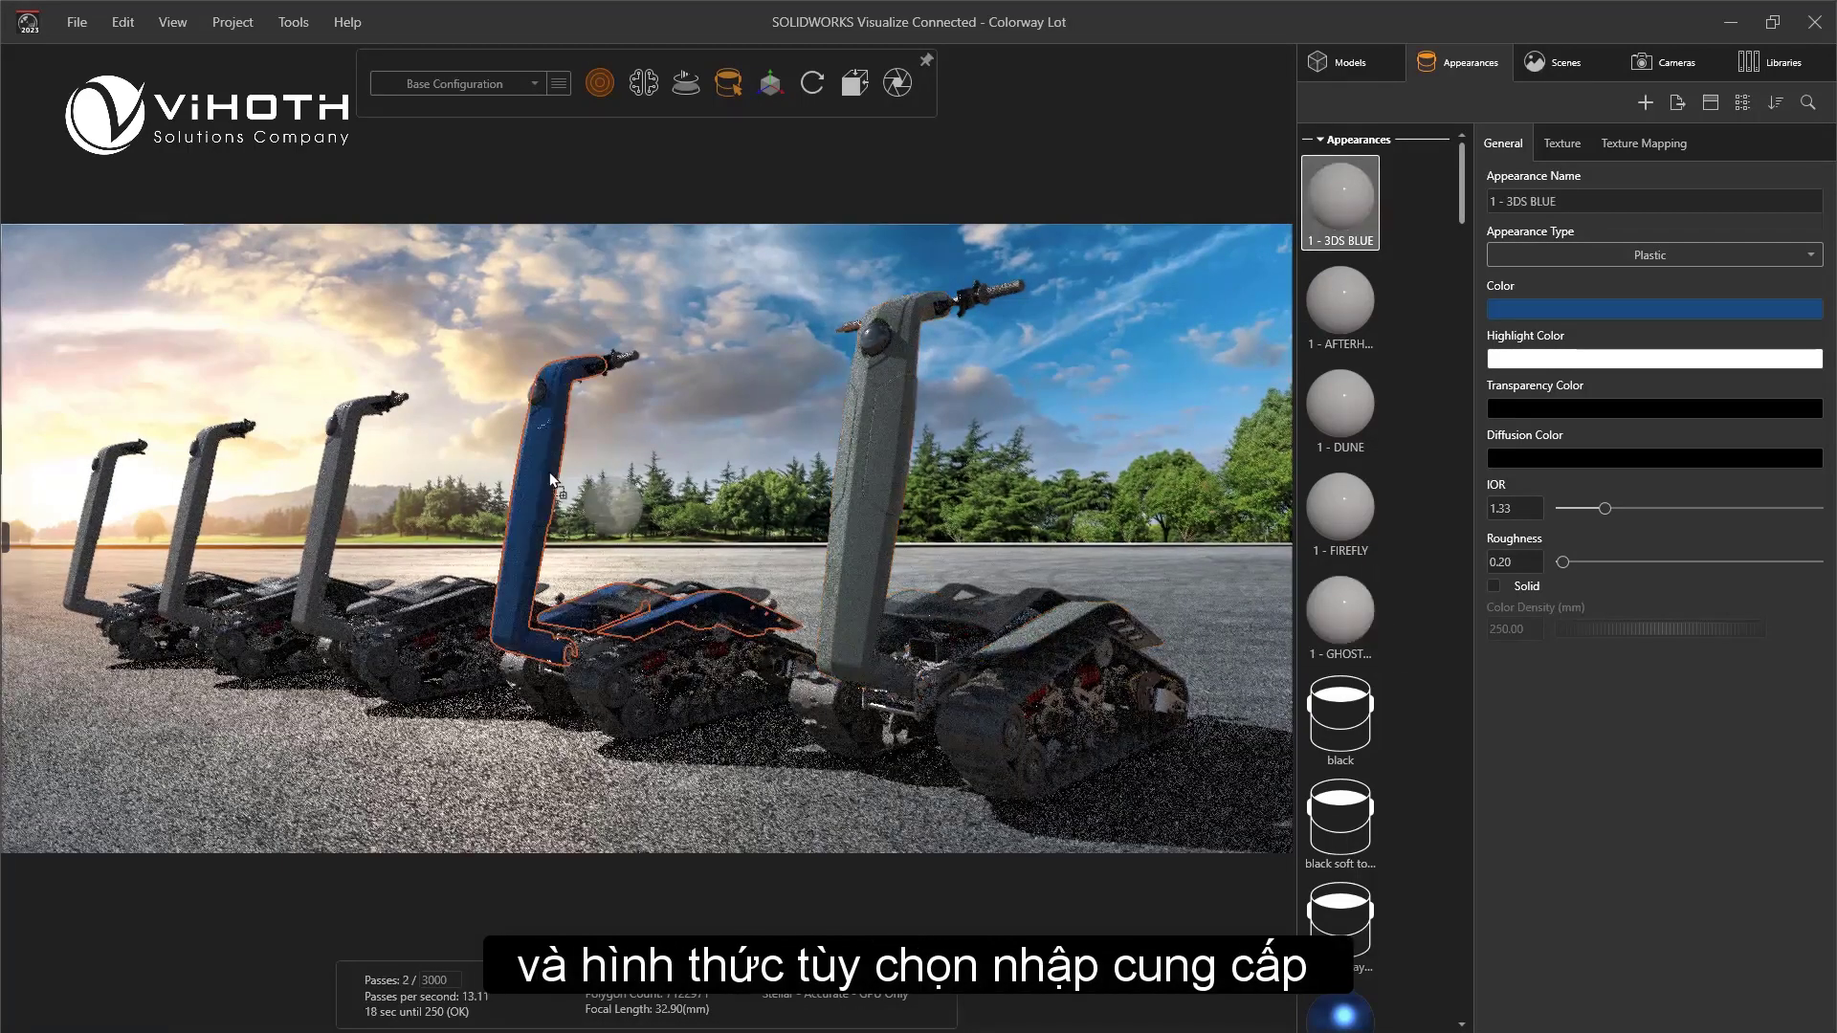
{"action": "left_click_drag", "start_coordinate": [1349, 415], "coordinate": [340, 497]}
{"action": "left_click_drag", "start_coordinate": [1341, 507], "coordinate": [197, 517]}
{"action": "left_click_drag", "start_coordinate": [1341, 301], "coordinate": [105, 536]}
{"action": "left_click", "coordinate": [29, 664]}
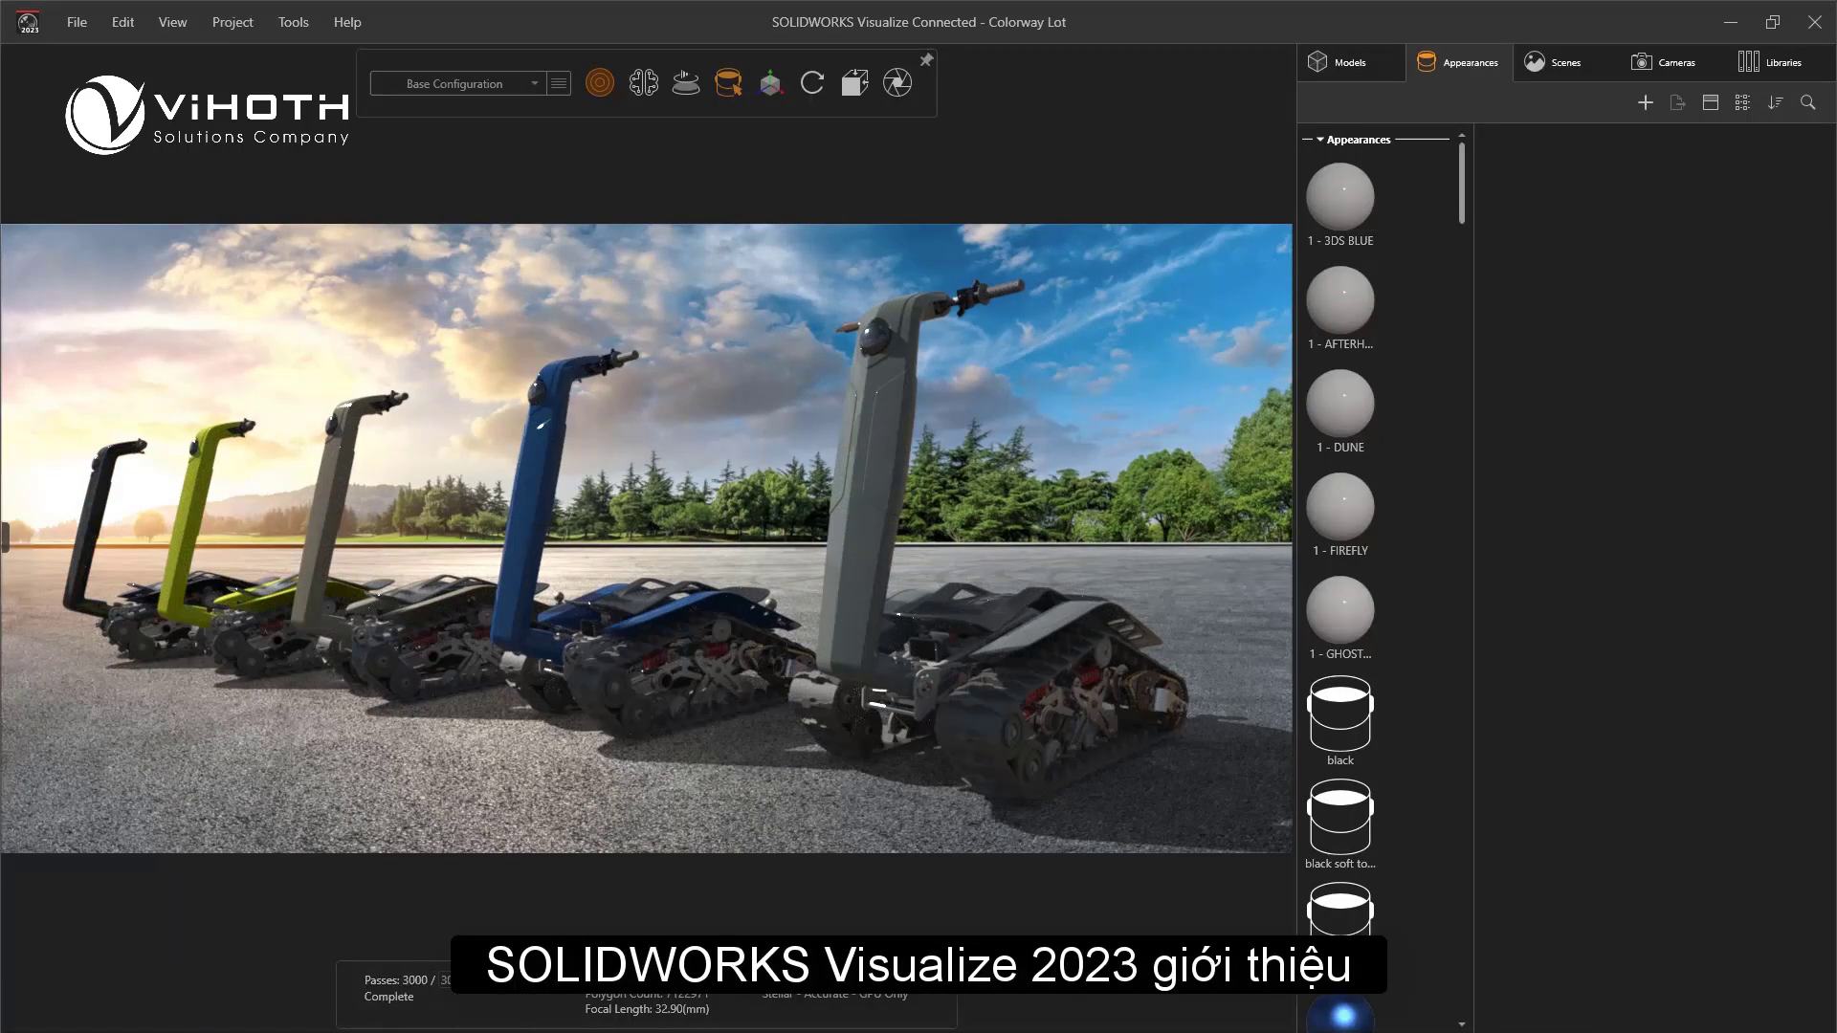
Open the program options and show the 3D Viewport settings
{"action": "left_click", "coordinate": [284, 23]}
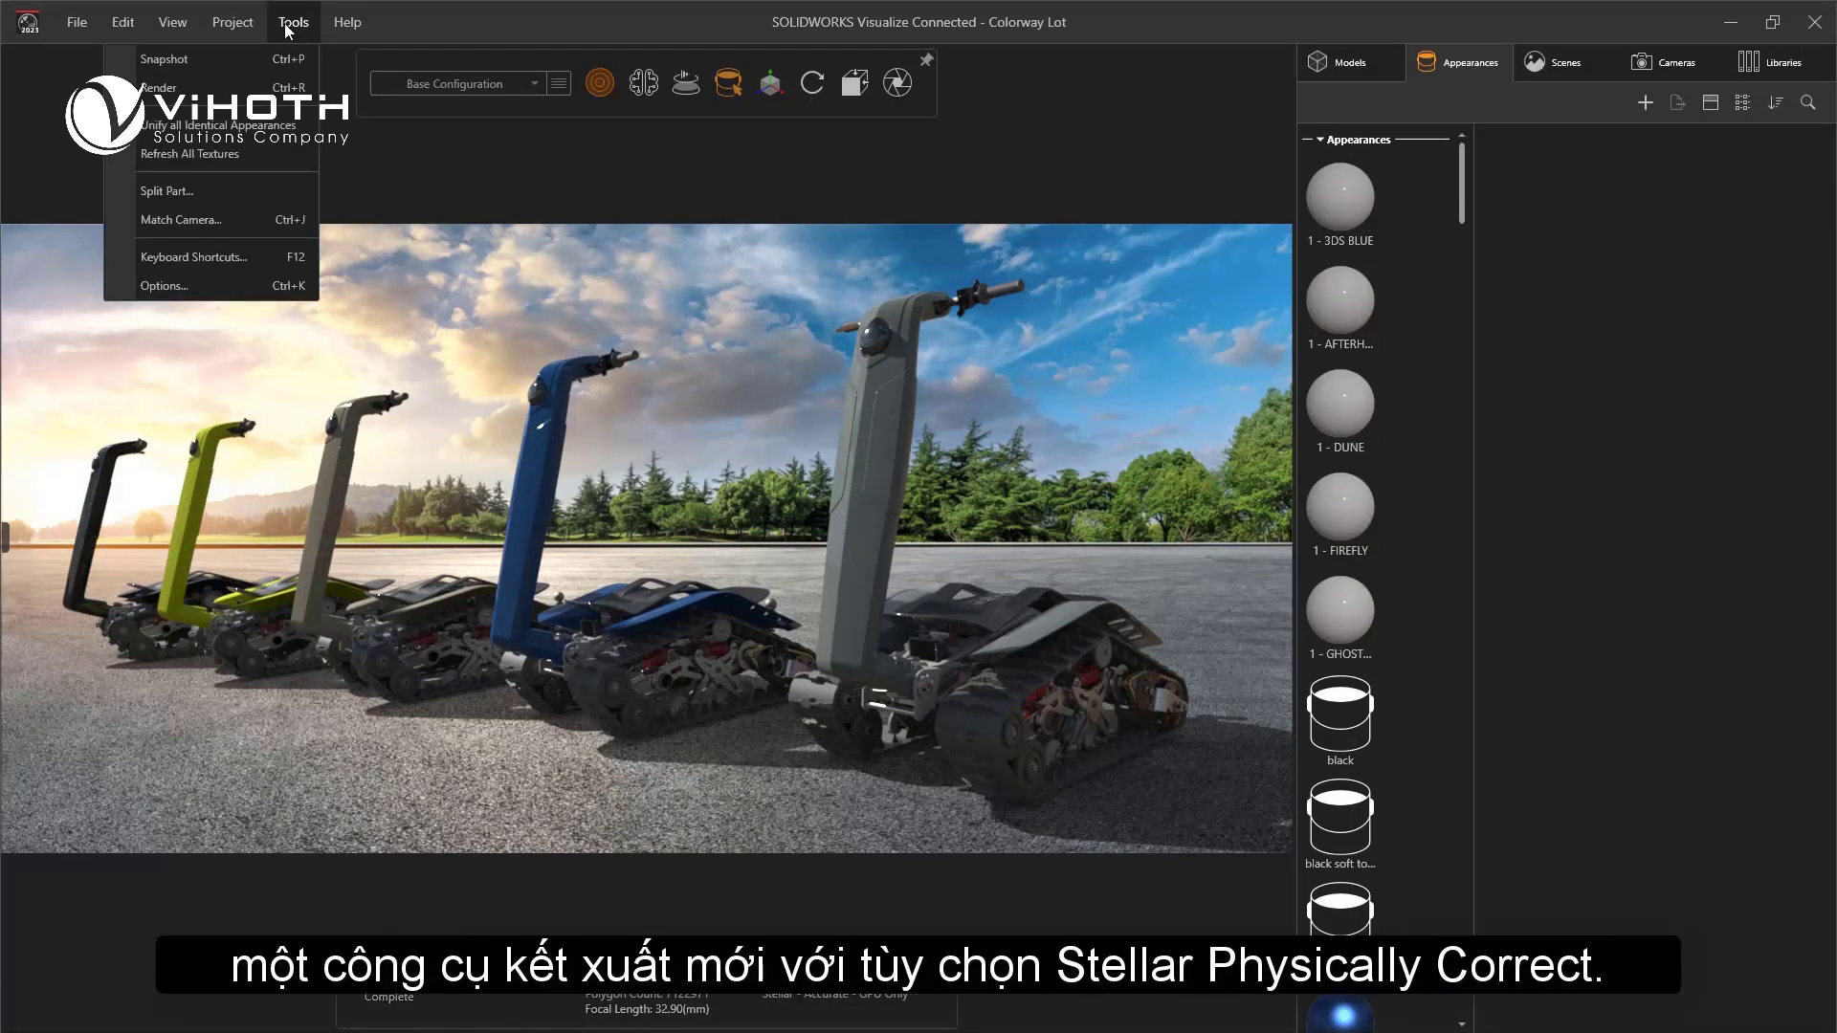
{"action": "left_click", "coordinate": [199, 287]}
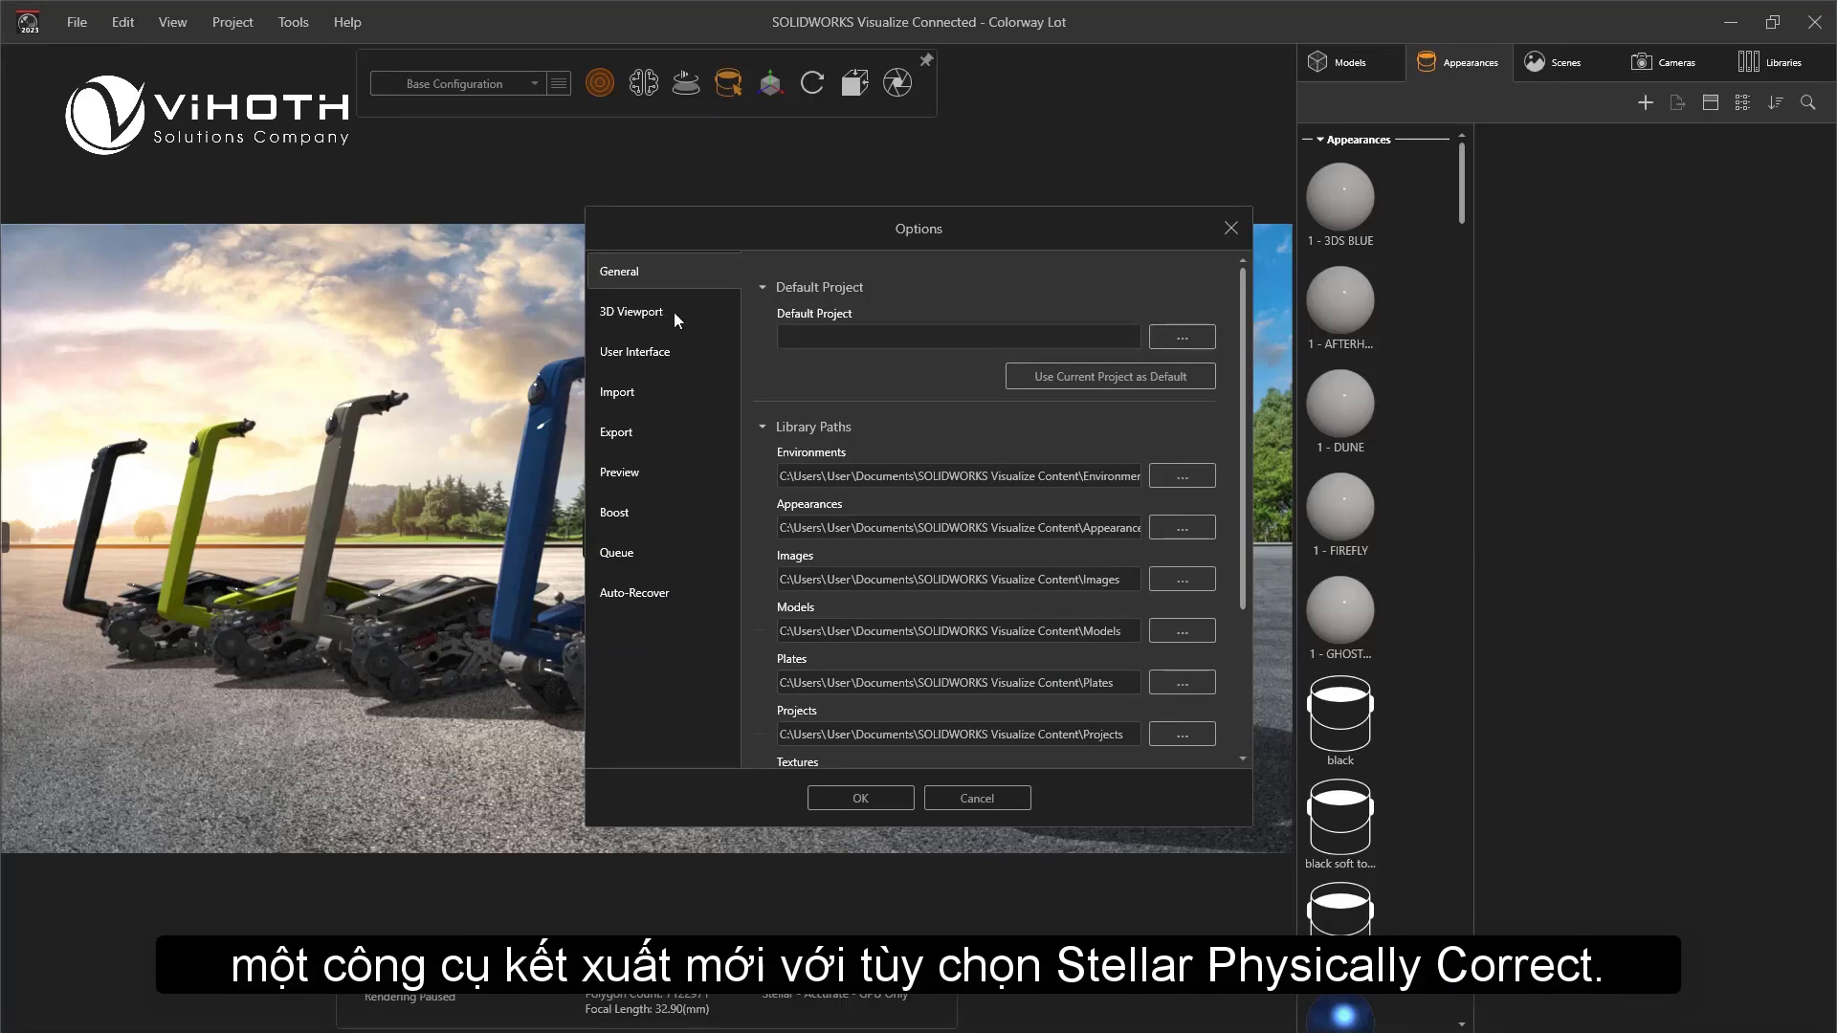
{"action": "left_click", "coordinate": [658, 314]}
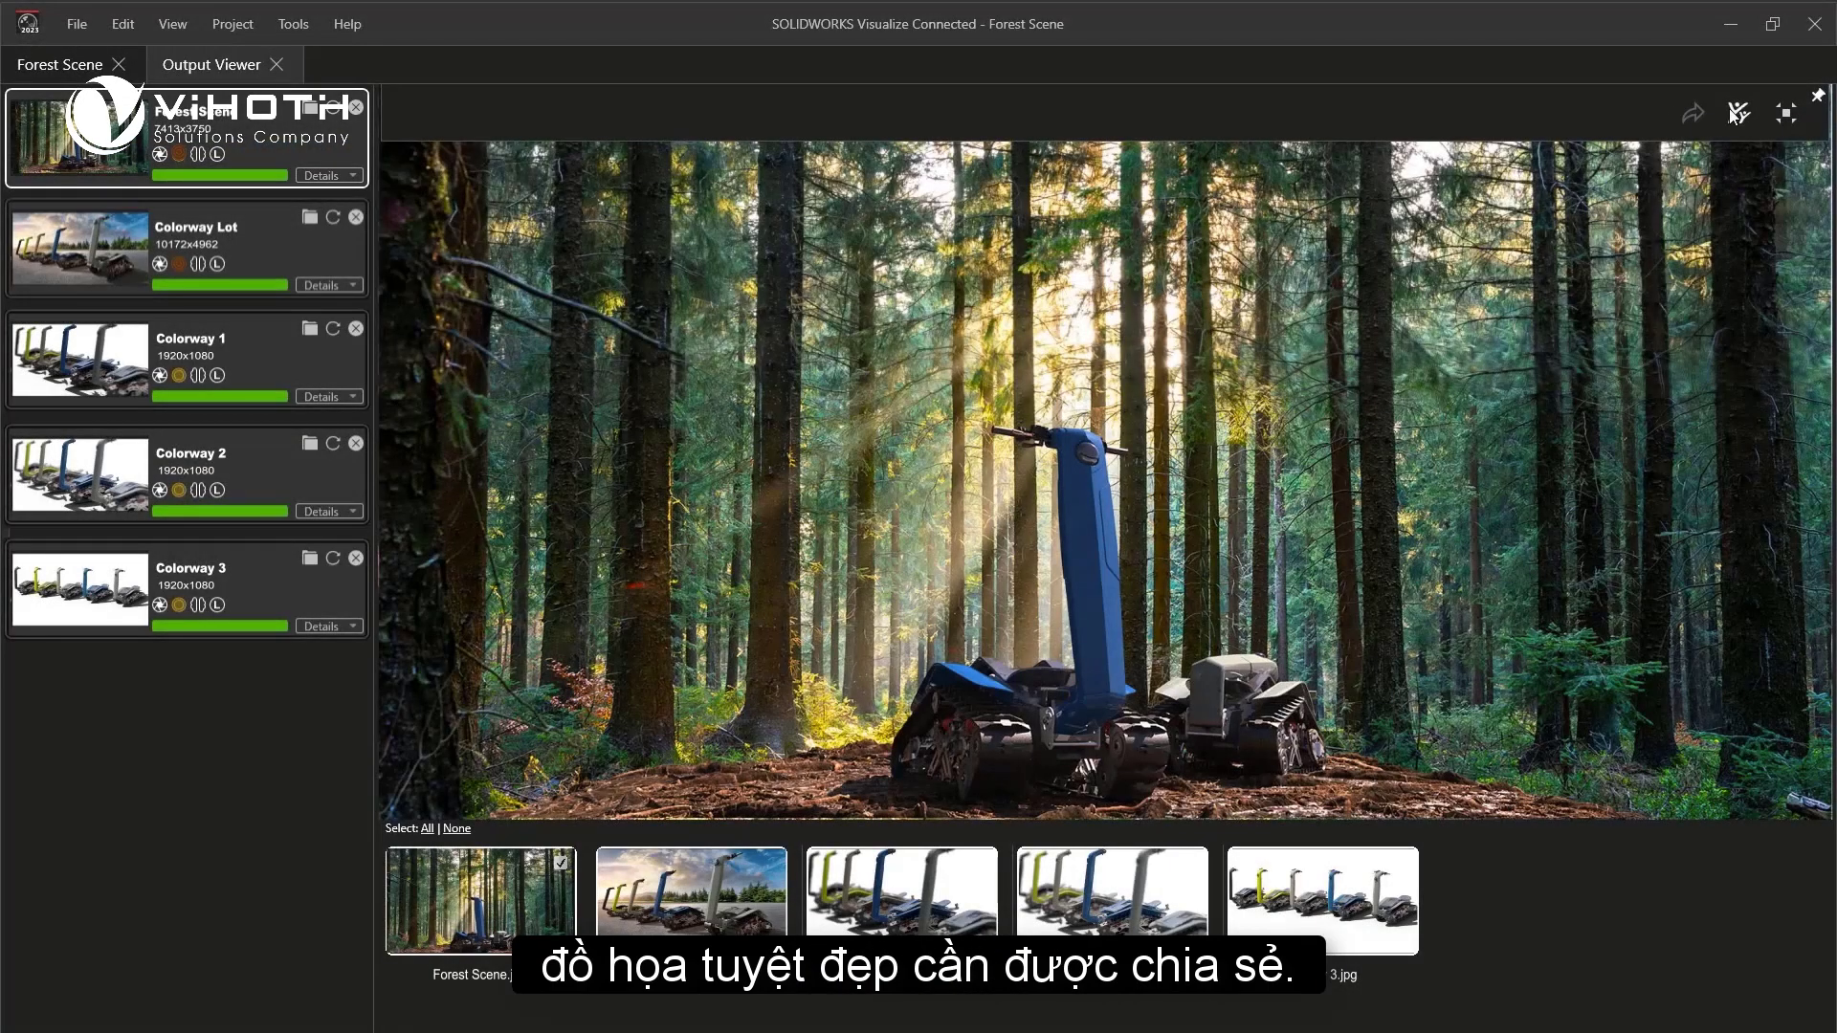
Start publishing the Forest Scene rendering to 3DSwym as a Post in the Shredder community
{"action": "left_click", "coordinate": [1735, 113]}
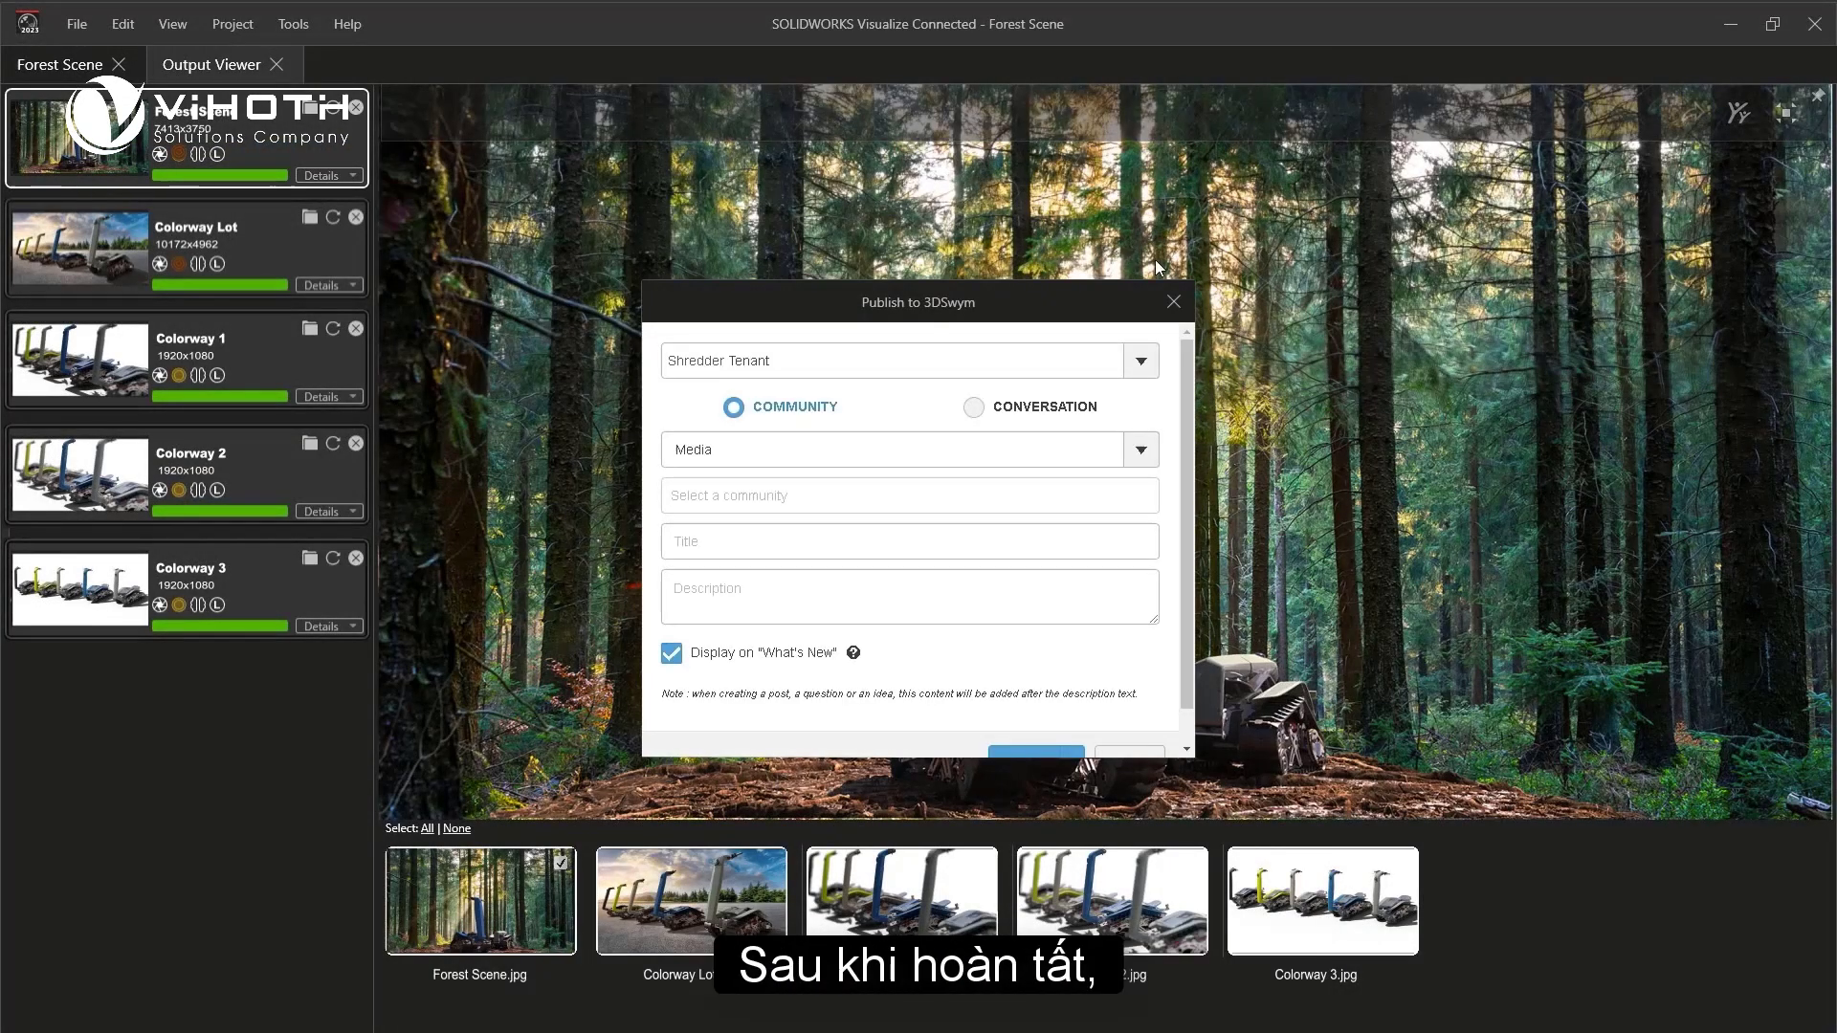
{"action": "left_click", "coordinate": [995, 450]}
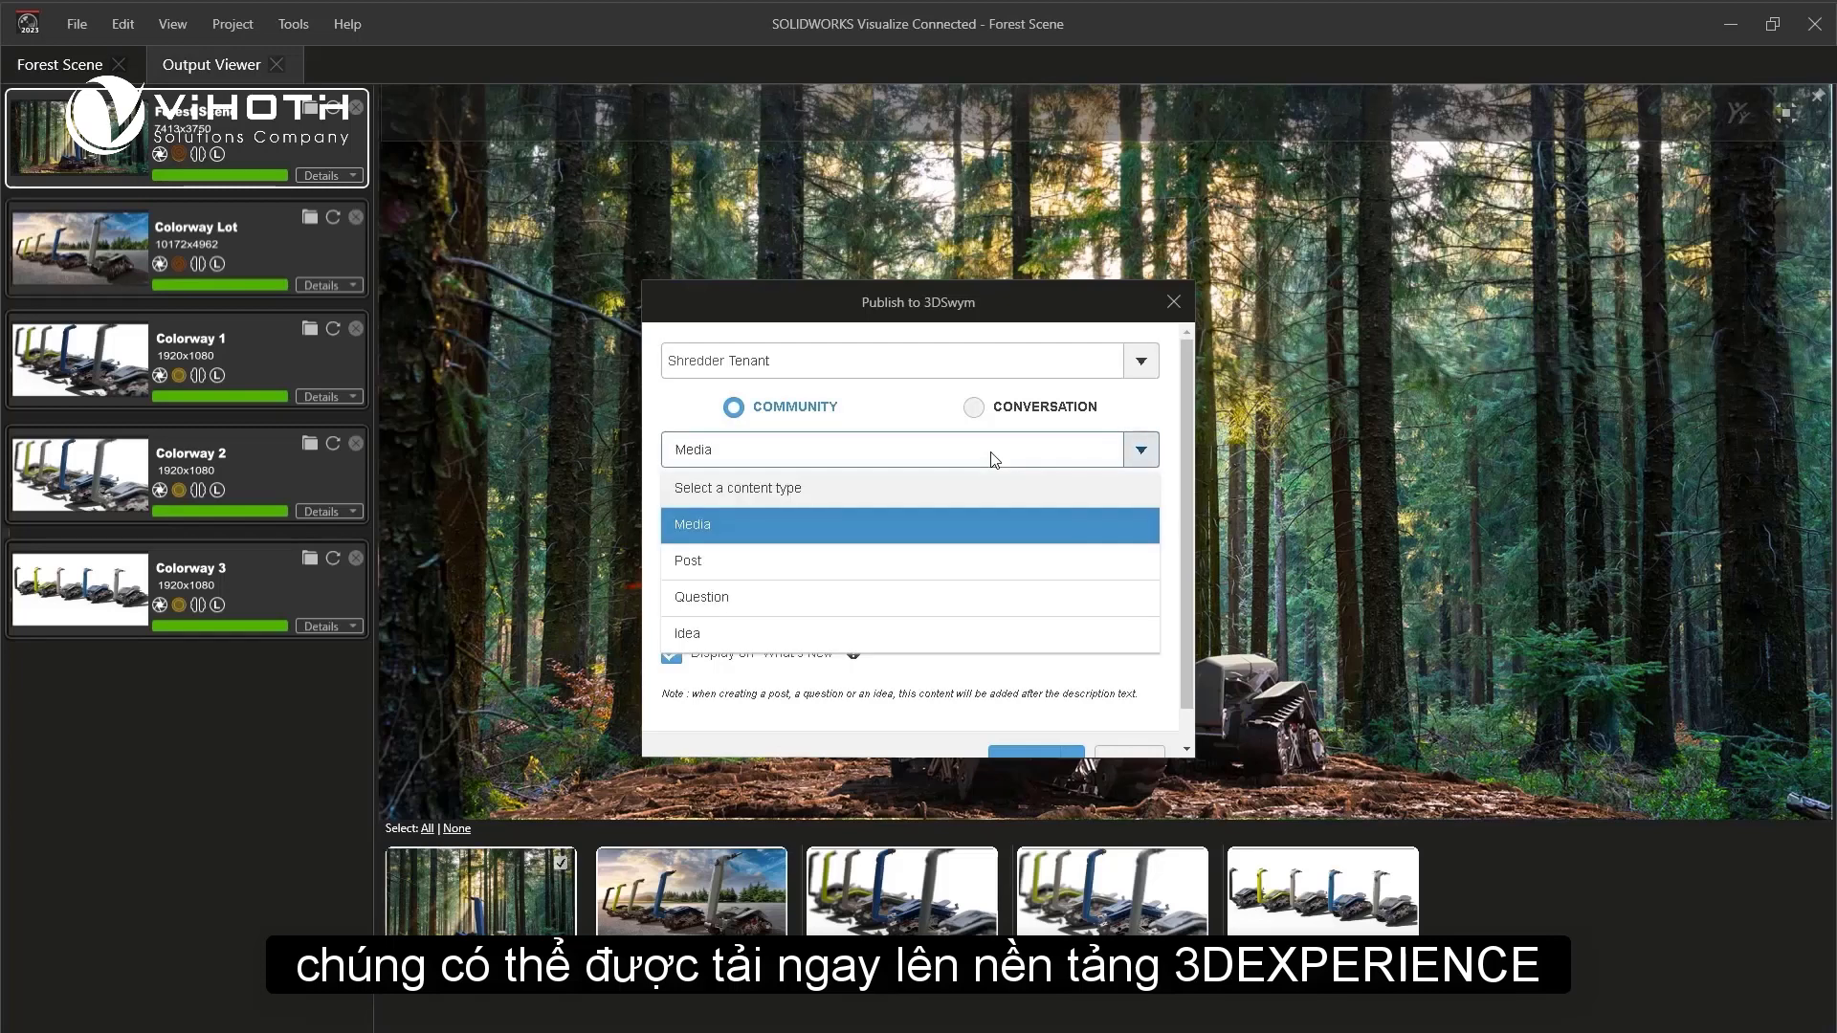
{"action": "left_click", "coordinate": [900, 558]}
{"action": "left_click", "coordinate": [900, 509]}
{"action": "left_click", "coordinate": [890, 535]}
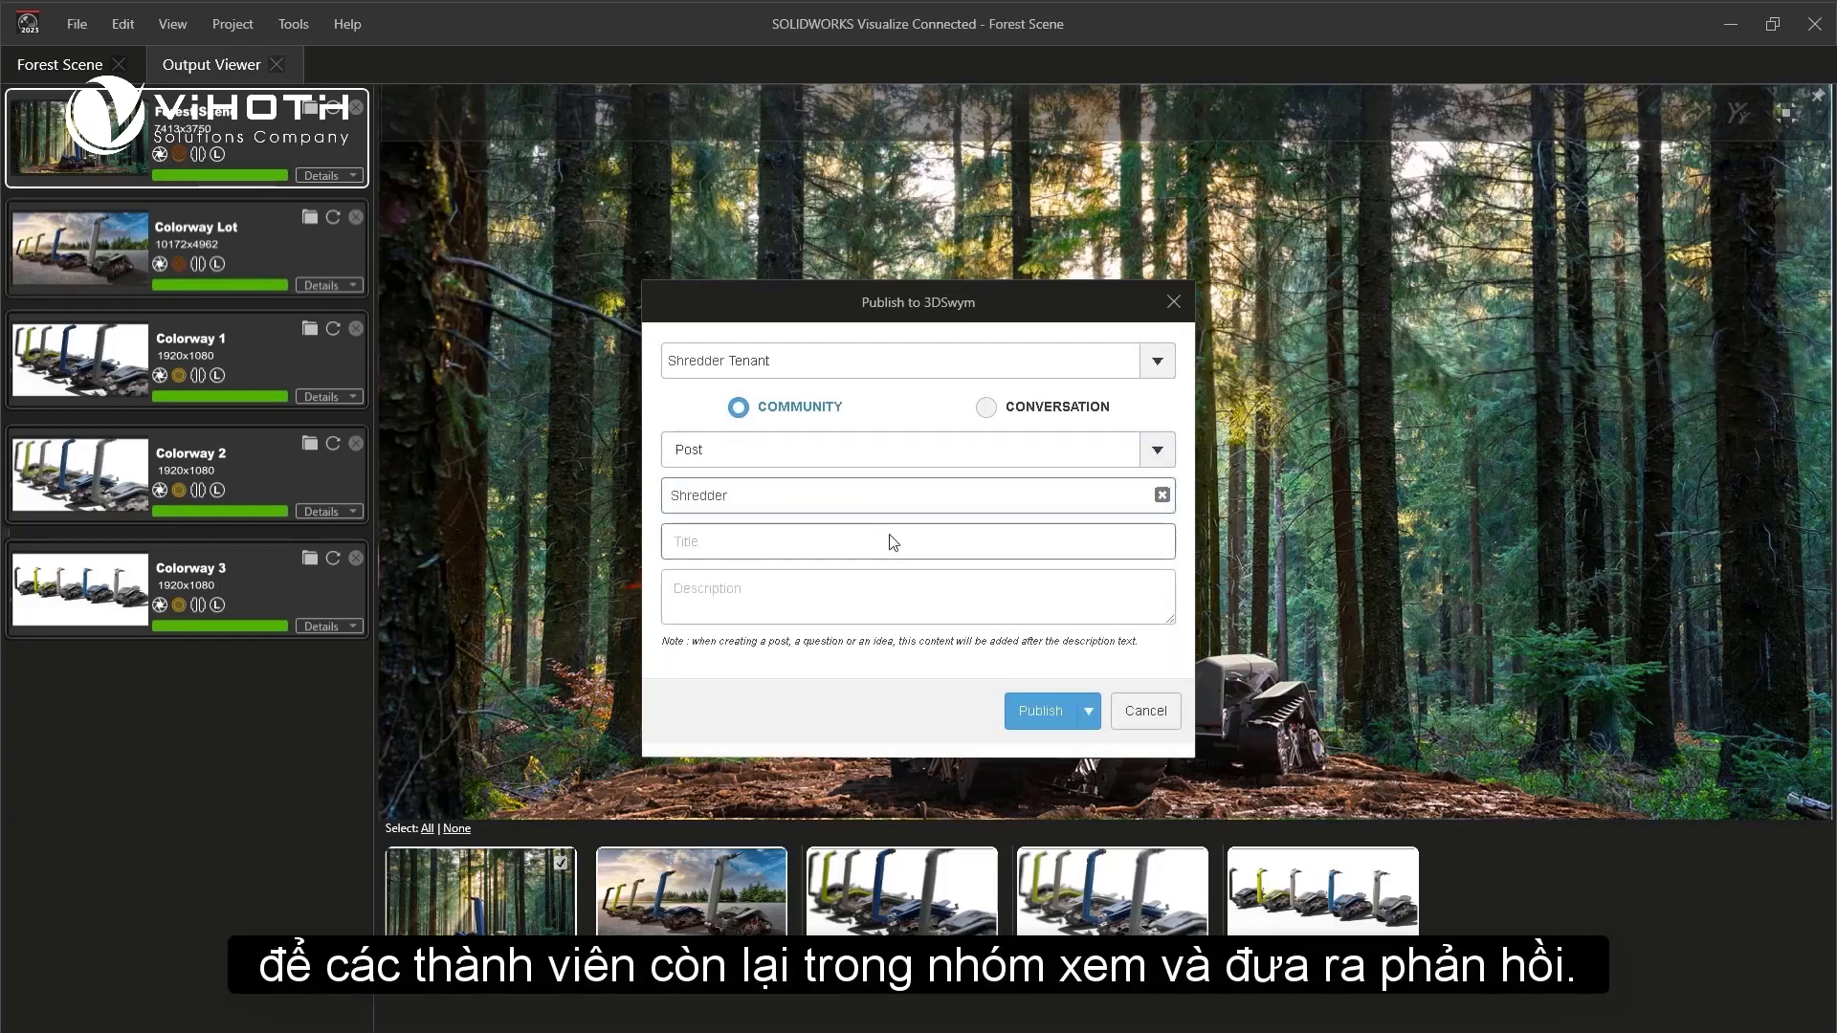
Publish the post titled "New Renderings!" with description "Hi All! Uploading some new renderings! Check them out and let me know what you think of them."
{"action": "left_click", "coordinate": [897, 542]}
{"action": "type", "text": "New"}
{"action": "left_click", "coordinate": [772, 598]}
{"action": "type", "text": "Hi"}
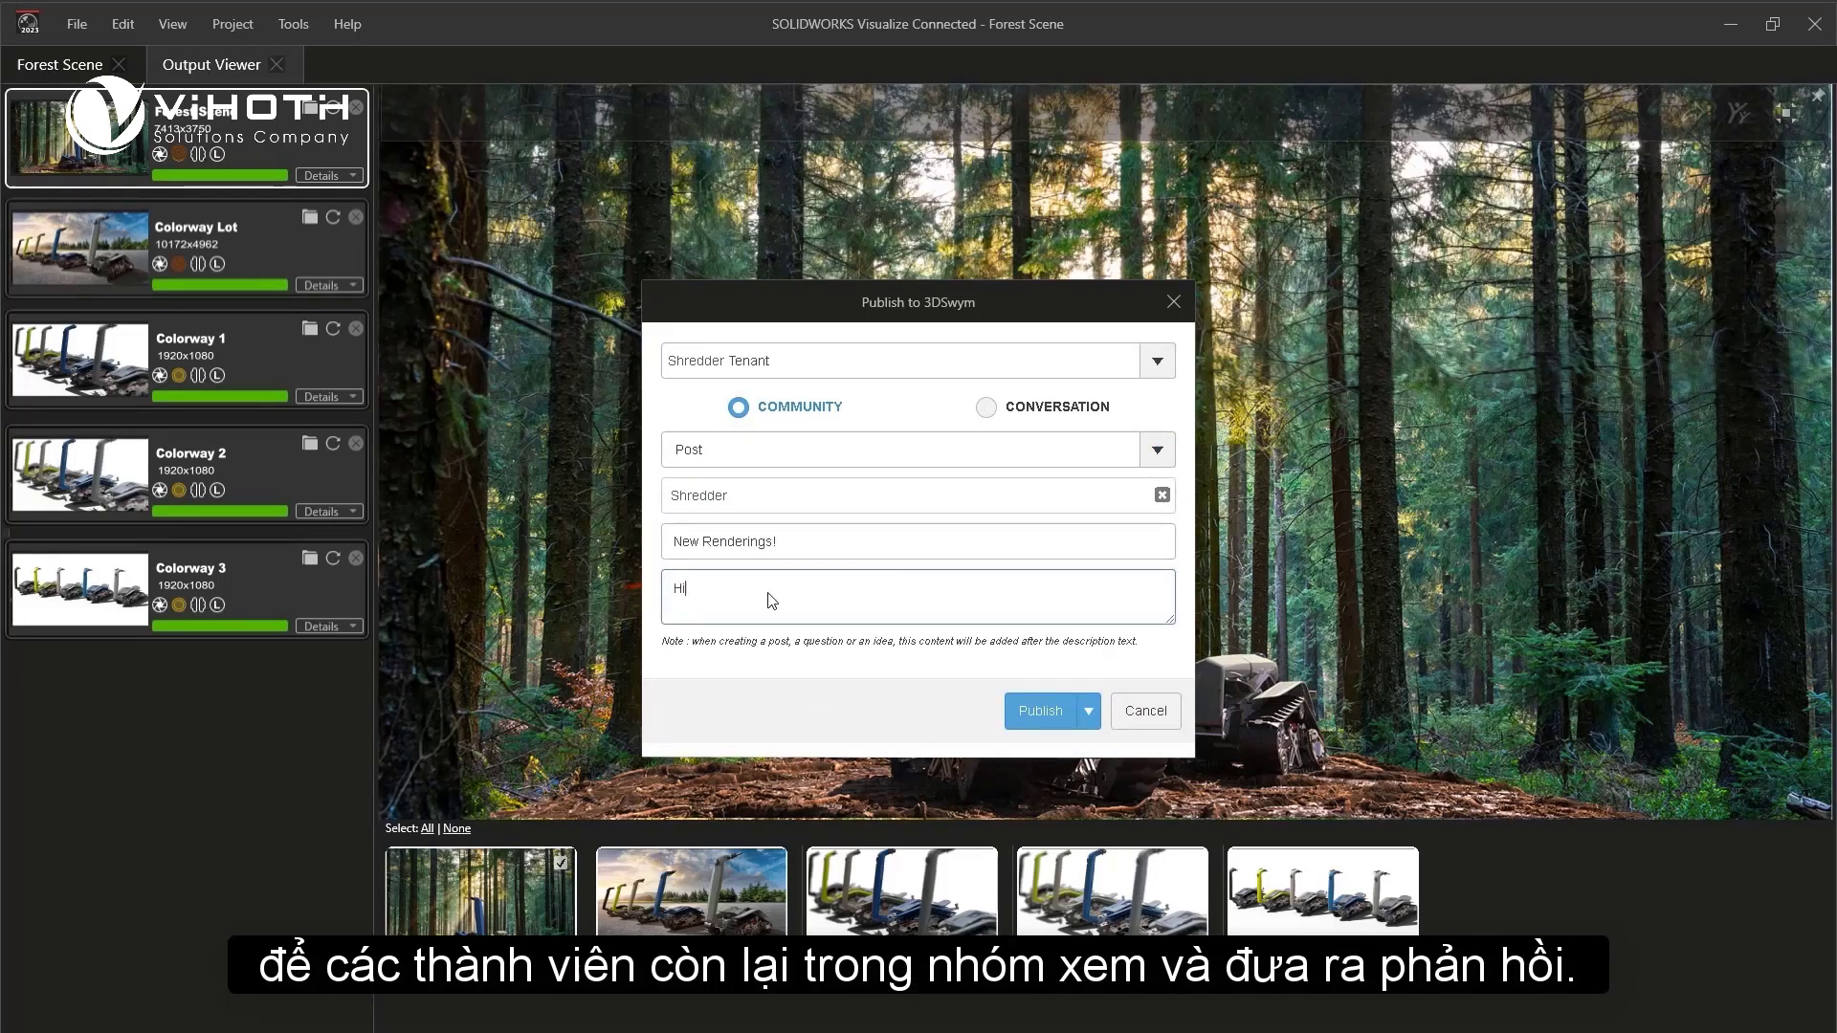
{"action": "type", "text": " All! Uploading some new renderings! Check them out and let me kn"}
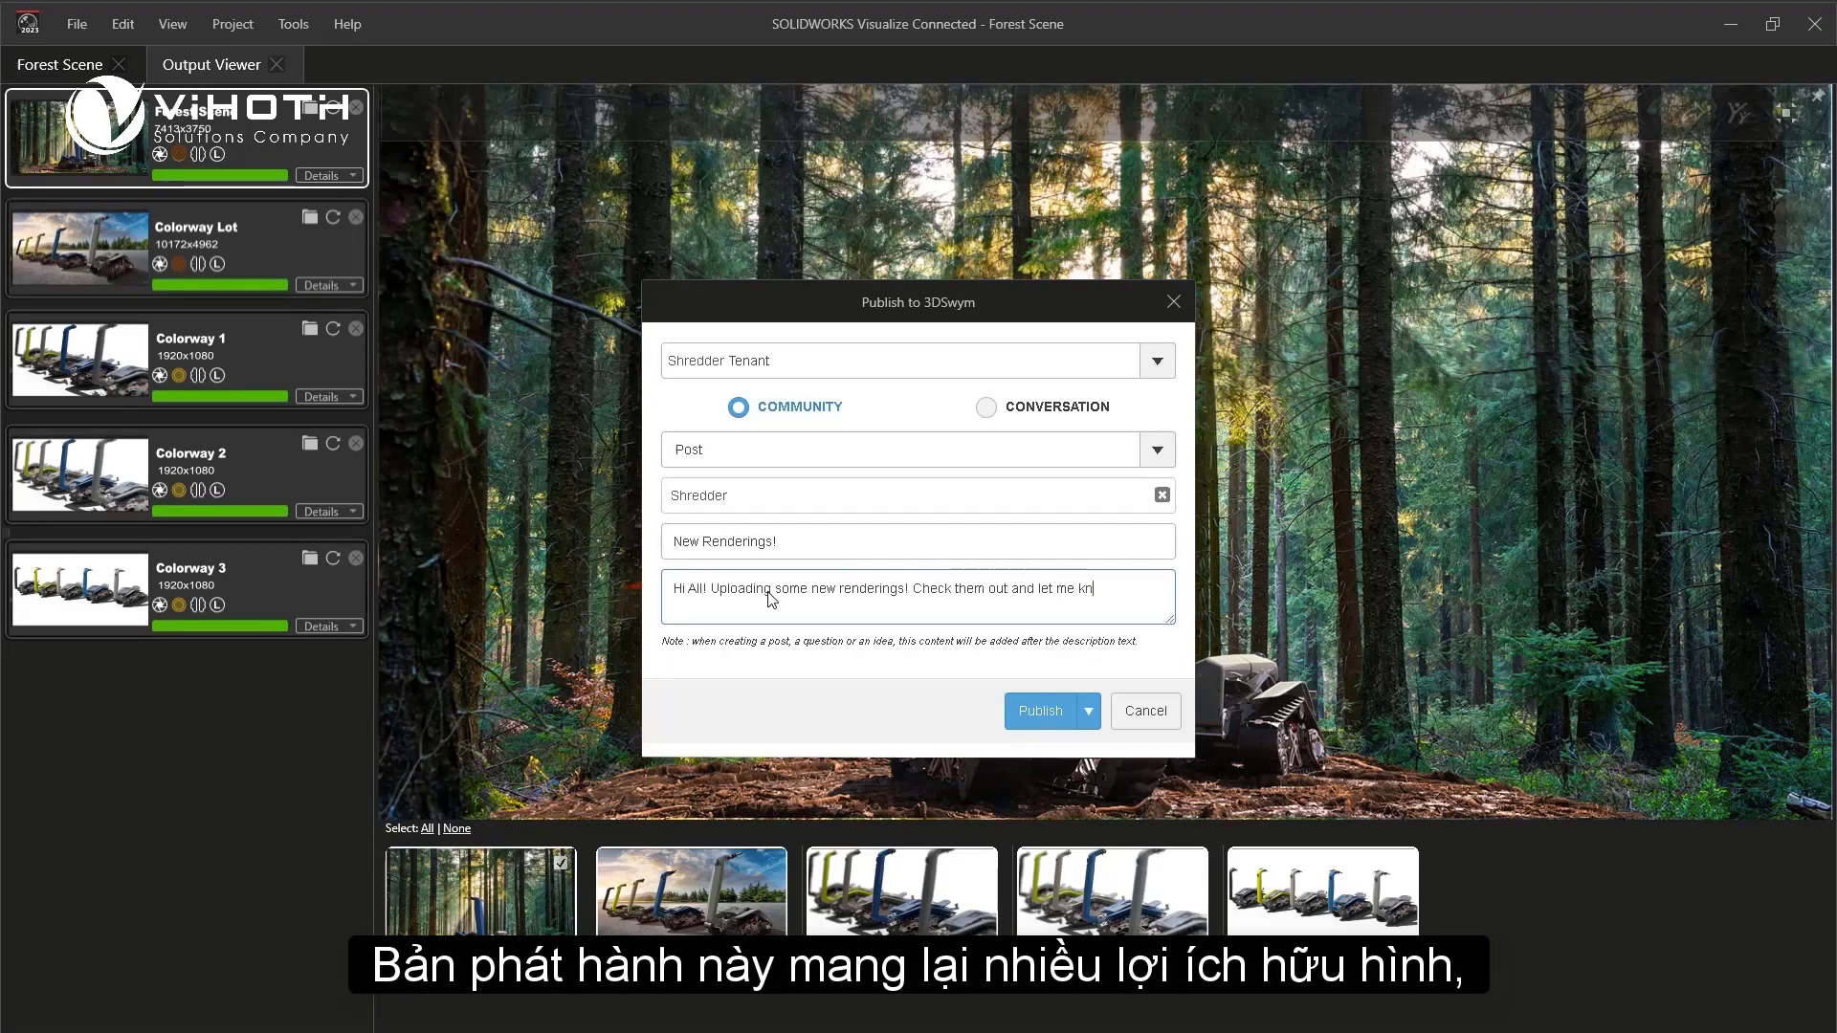
{"action": "type", "text": "ow what you think of them."}
{"action": "left_click", "coordinate": [1027, 713]}
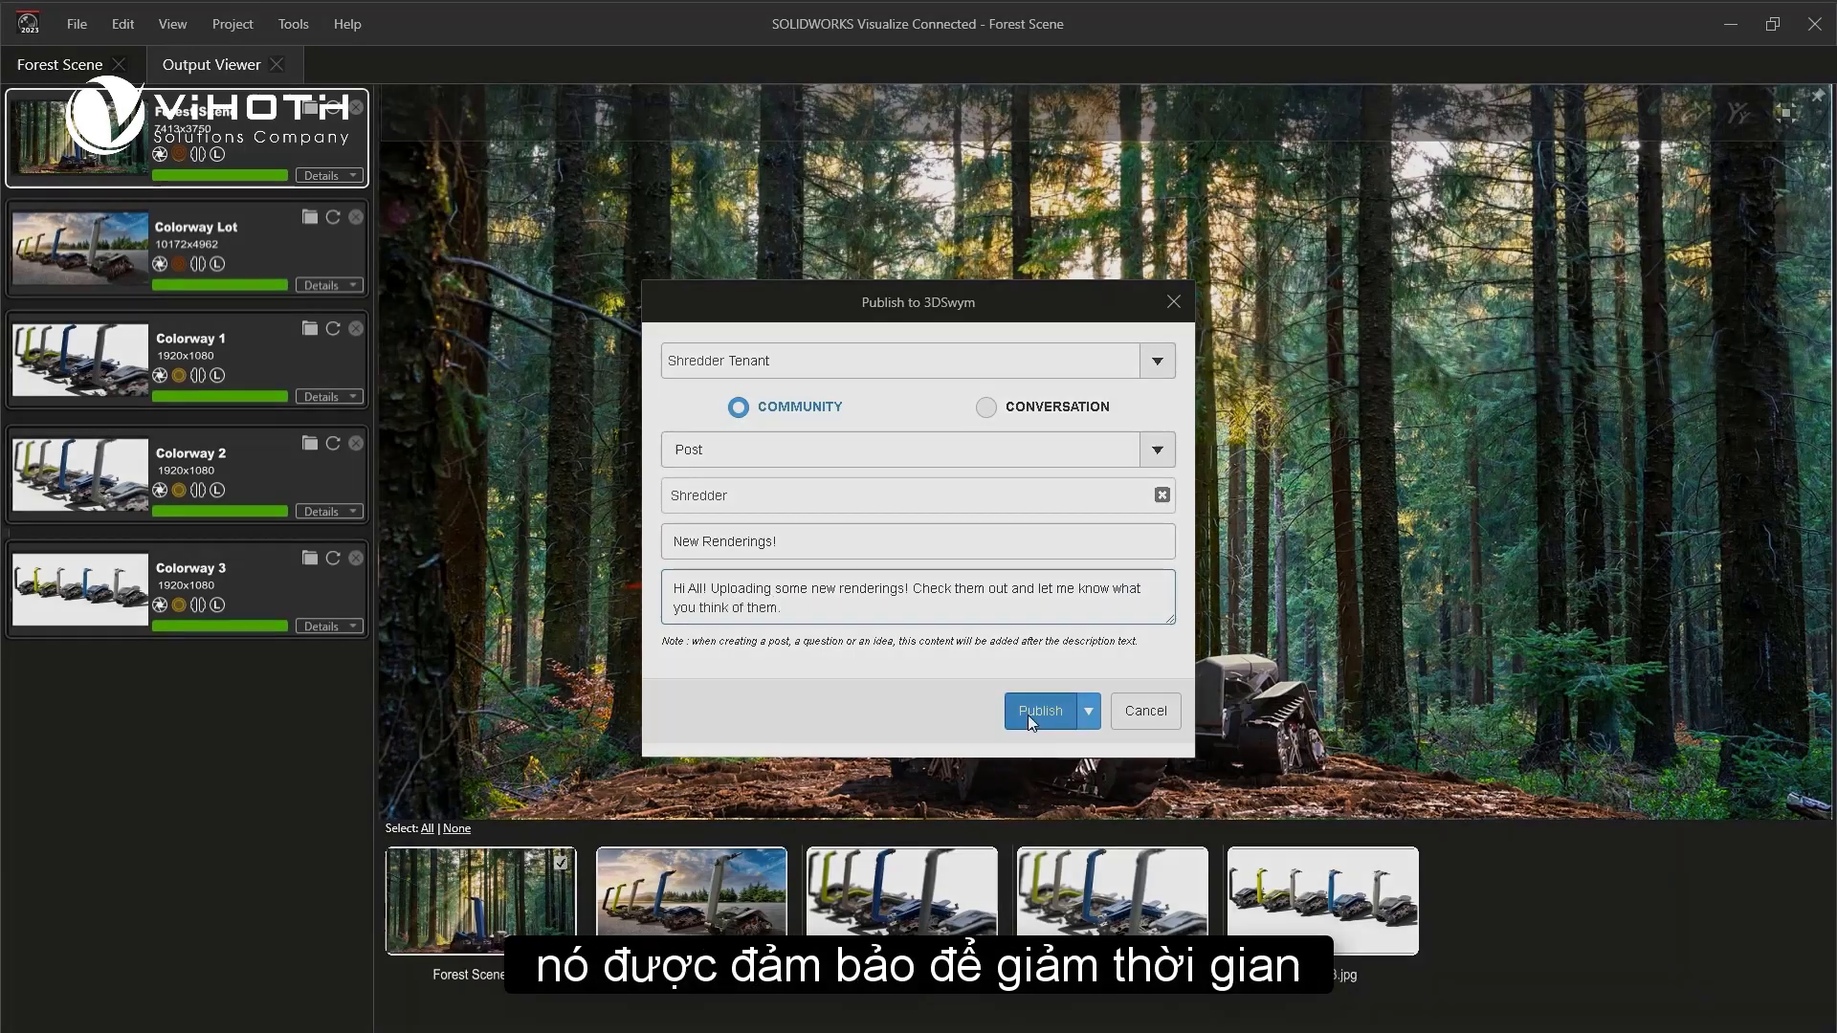